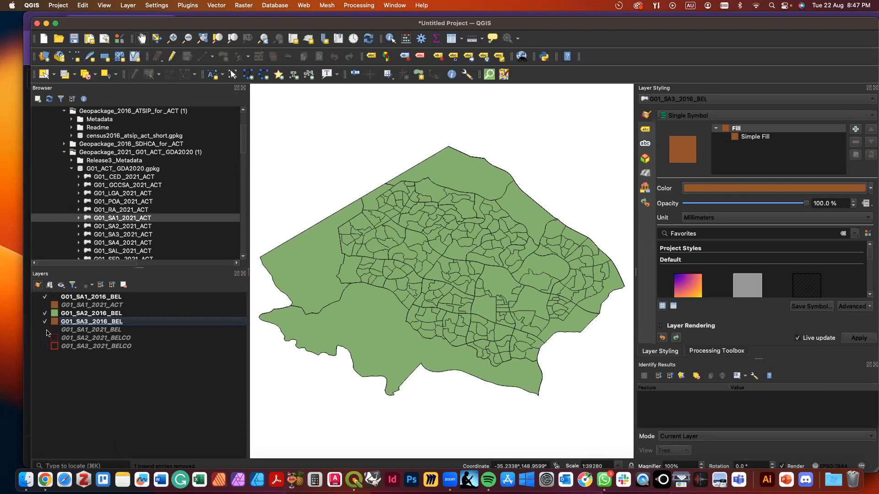
Turn on the G01_SA1_2021_BEL layer and leave the G01_SA1_2016_BEL layer displayed.
{"action": "left_click", "coordinate": [45, 329]}
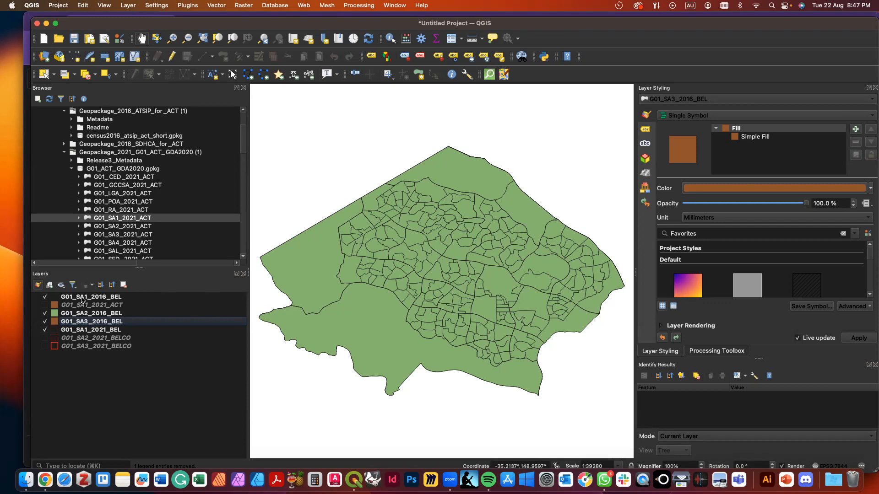
{"action": "left_click", "coordinate": [45, 298]}
{"action": "left_click", "coordinate": [45, 298]}
Set up an ESRI Shapefile export of the G01_SA1_2021_BEL layer with the file name G01_SA1_2016_2021.
{"action": "left_click", "coordinate": [100, 331]}
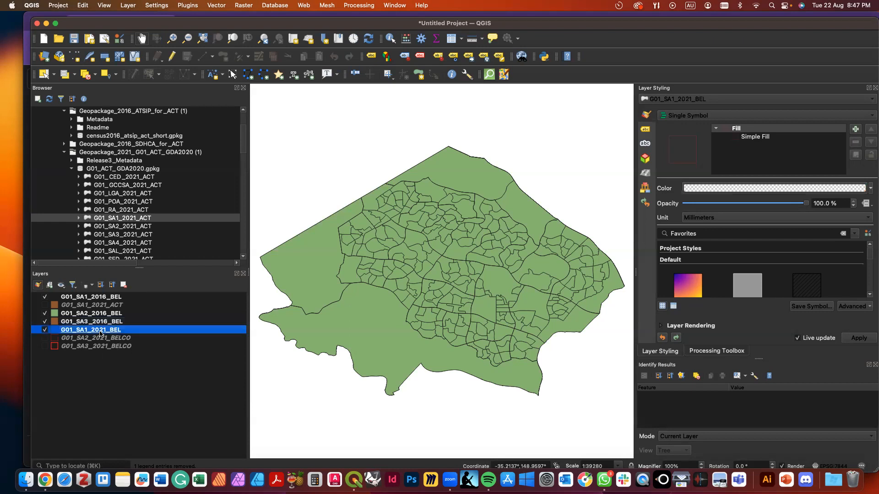
{"action": "right_click", "coordinate": [101, 334]}
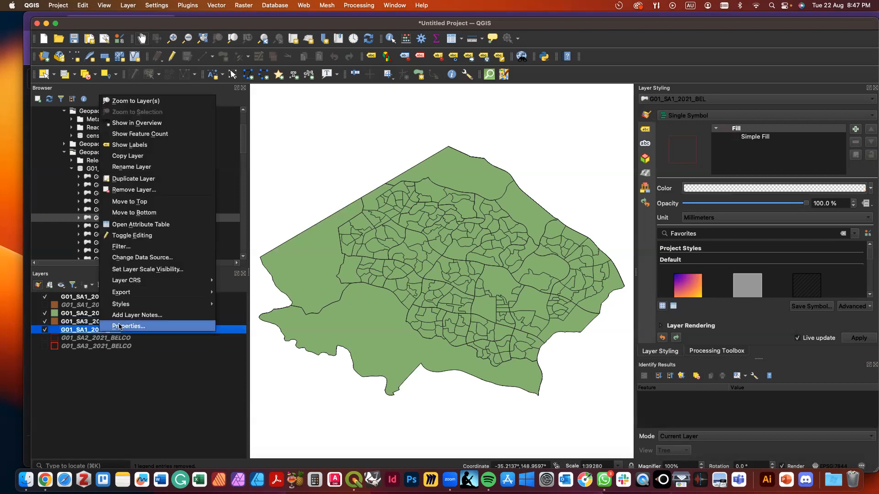
{"action": "mouse_move", "coordinate": [179, 292]}
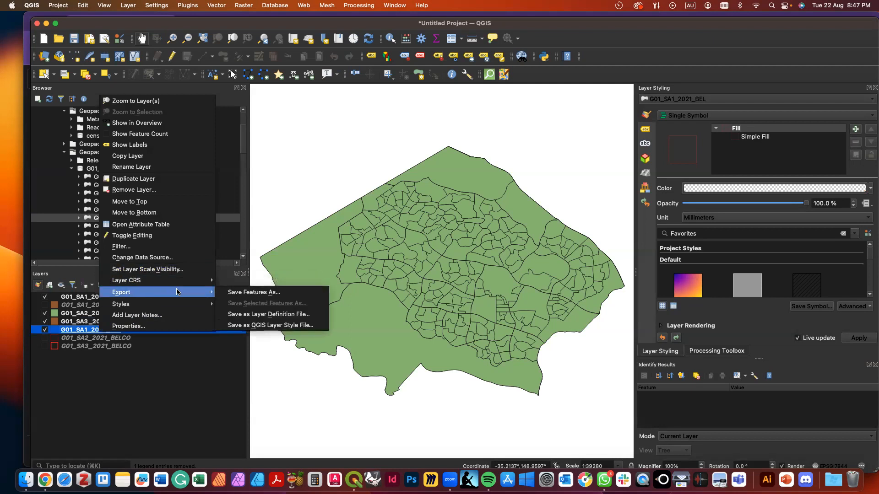
{"action": "left_click", "coordinate": [231, 294]}
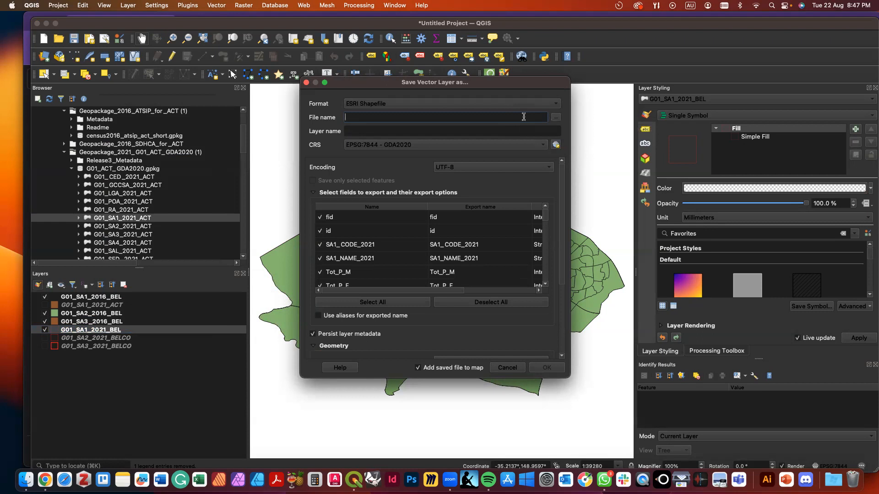
{"action": "type", "text": "G01_SA1_2016_2021"}
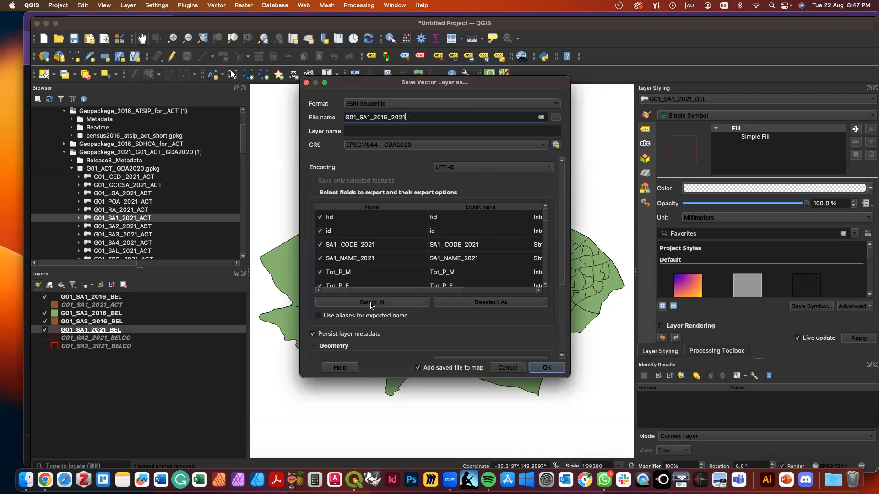
Try to export the layer with only the SA1_CODE_2021 and AREA_ALBERS_SQKM fields.
{"action": "left_click", "coordinate": [474, 306]}
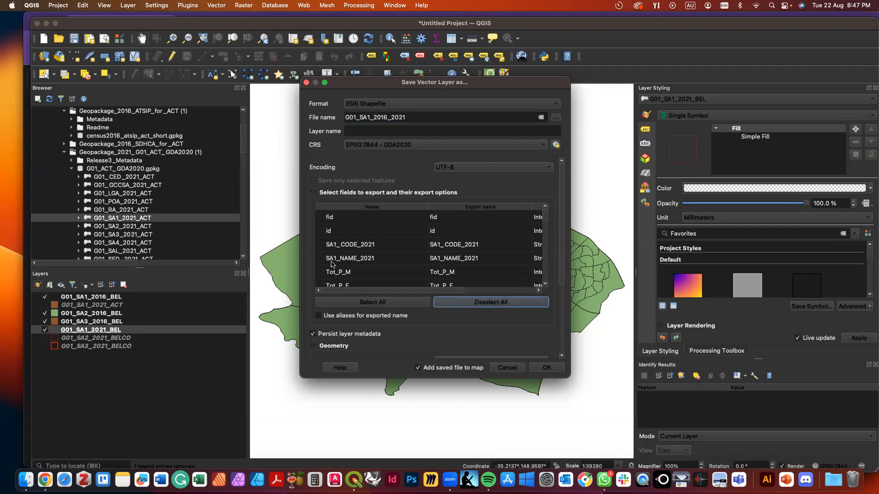
{"action": "left_click", "coordinate": [320, 246]}
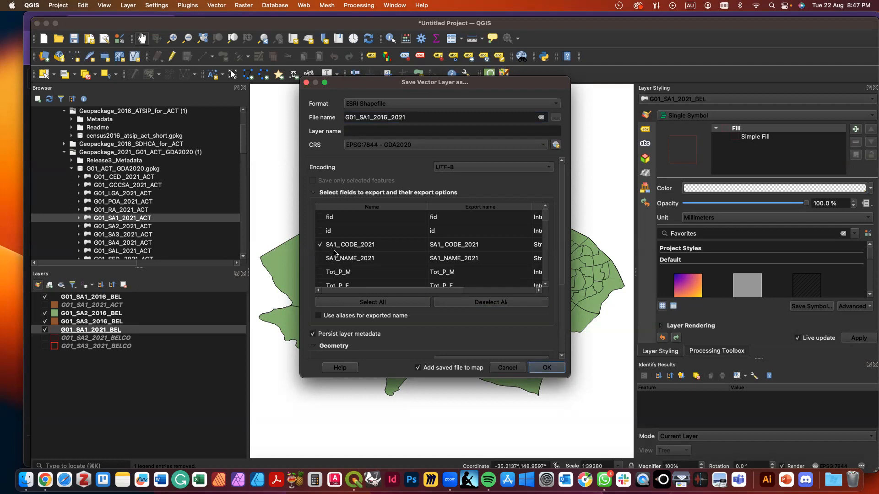
{"action": "scroll", "coordinate": [340, 255], "scroll_direction": "down", "scroll_amount": 15}
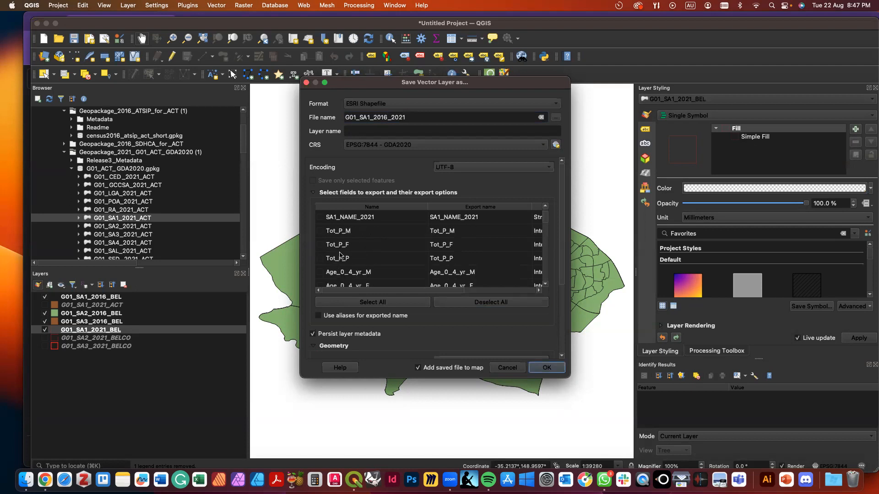
{"action": "scroll", "coordinate": [340, 255], "scroll_direction": "down", "scroll_amount": 6}
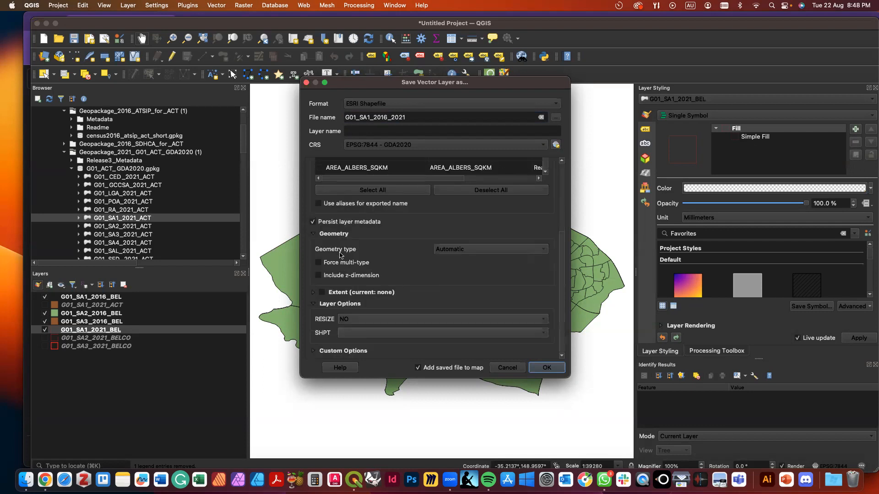
{"action": "left_click", "coordinate": [320, 168]}
{"action": "left_click", "coordinate": [549, 369]}
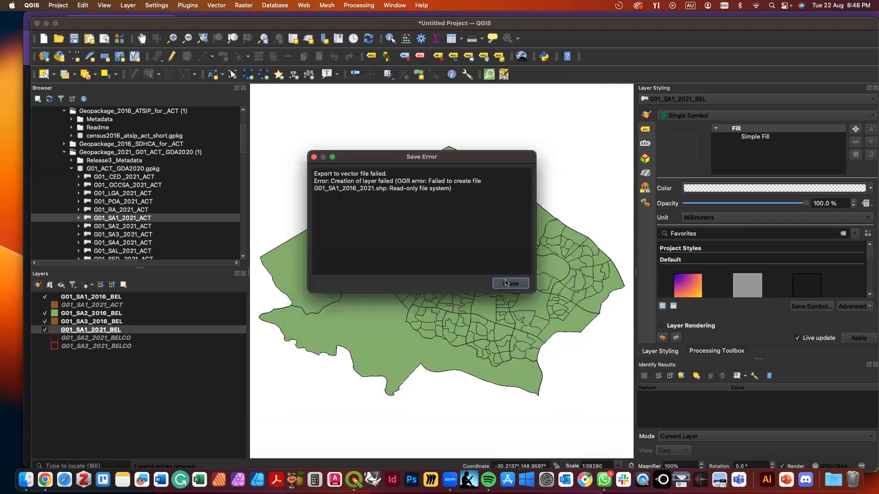
{"action": "left_click", "coordinate": [507, 284]}
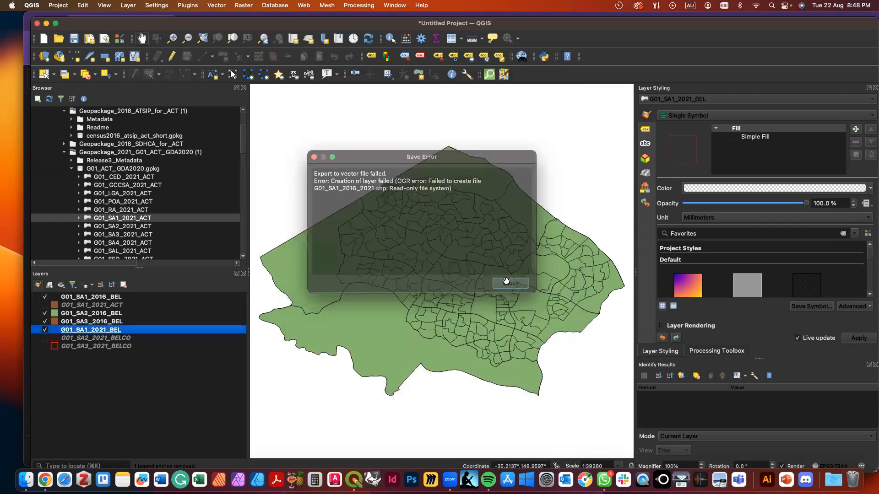
Set up a feature export of G01_SA1_2021_BEL to the Belconnen folder as G01_SA1_2016-2021, replacing the existing shapefile.
{"action": "right_click", "coordinate": [118, 333]}
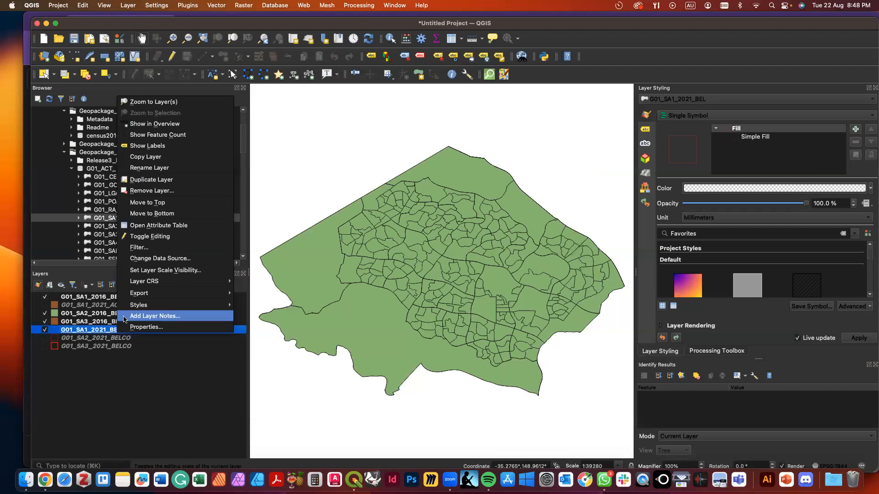
{"action": "mouse_move", "coordinate": [197, 299]}
{"action": "left_click", "coordinate": [249, 294]}
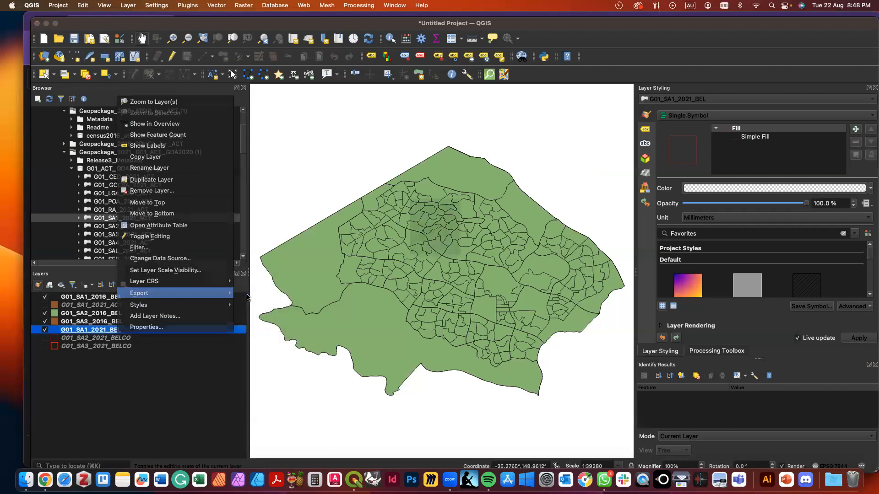
{"action": "left_click", "coordinate": [555, 117]}
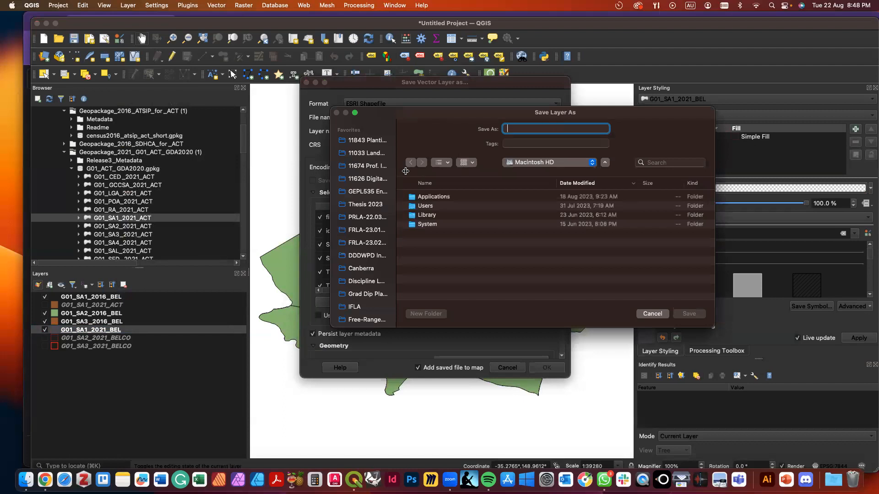
{"action": "left_click", "coordinate": [375, 180]}
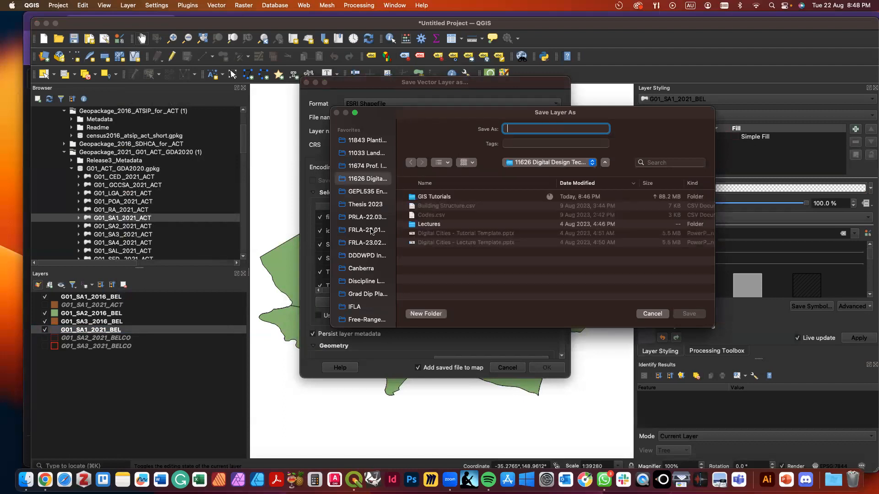
{"action": "scroll", "coordinate": [369, 293], "scroll_direction": "down", "scroll_amount": 5}
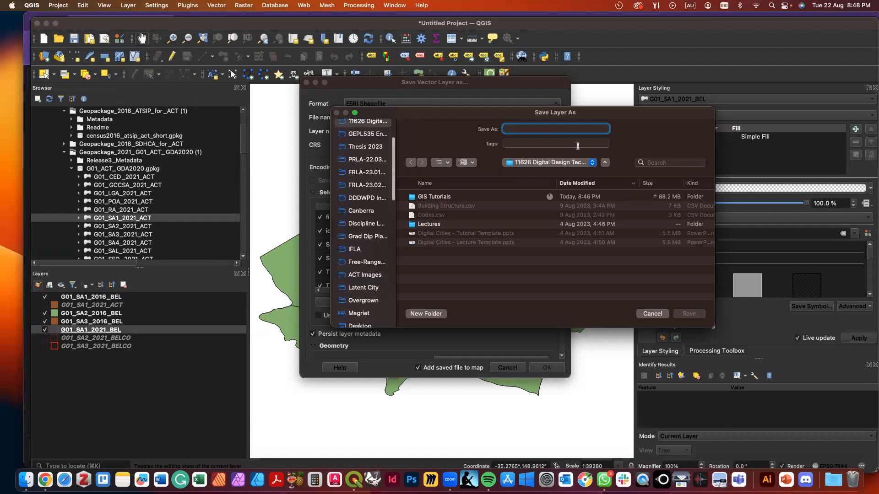
{"action": "left_click", "coordinate": [559, 163]}
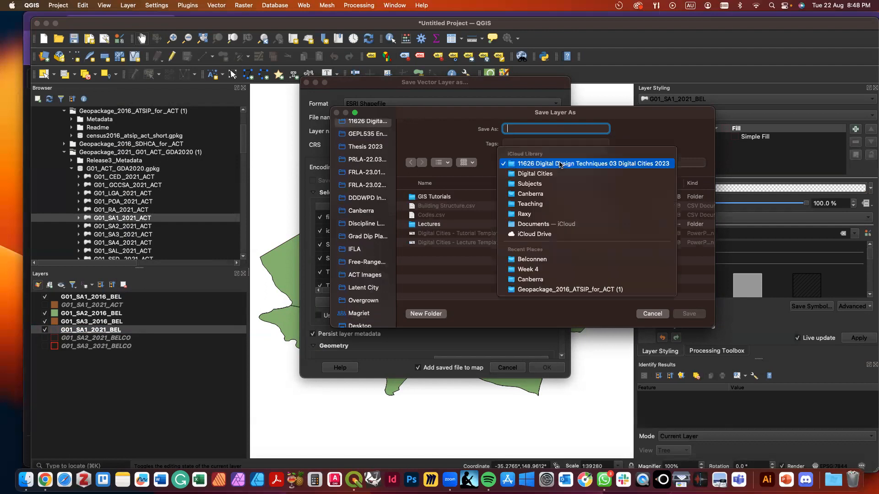
{"action": "left_click", "coordinate": [549, 259]}
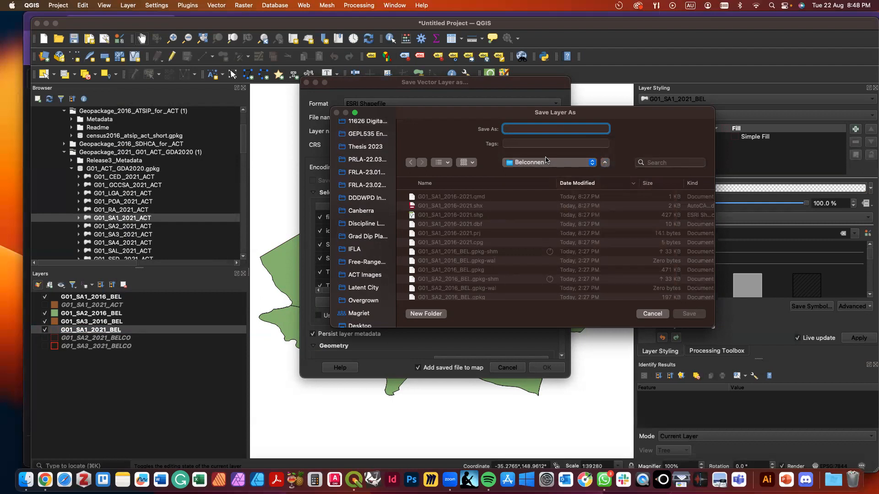
{"action": "type", "text": "G01_SA1_2016-2021"}
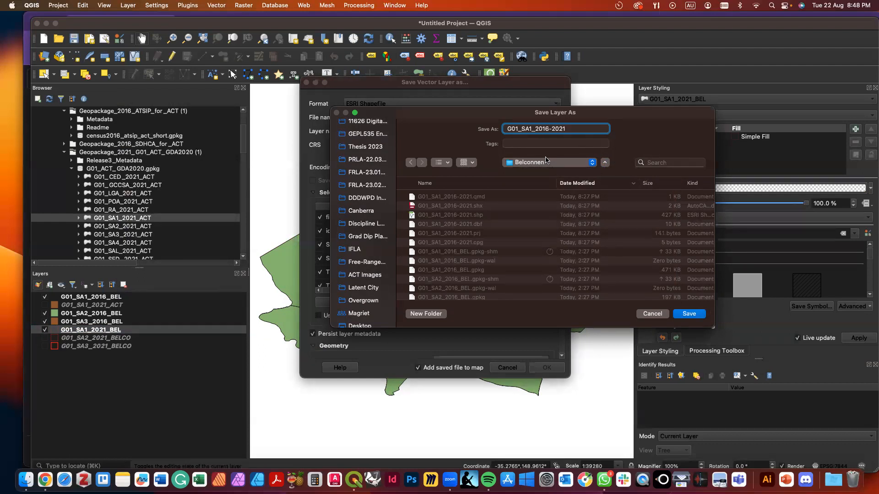
{"action": "left_click", "coordinate": [689, 315]}
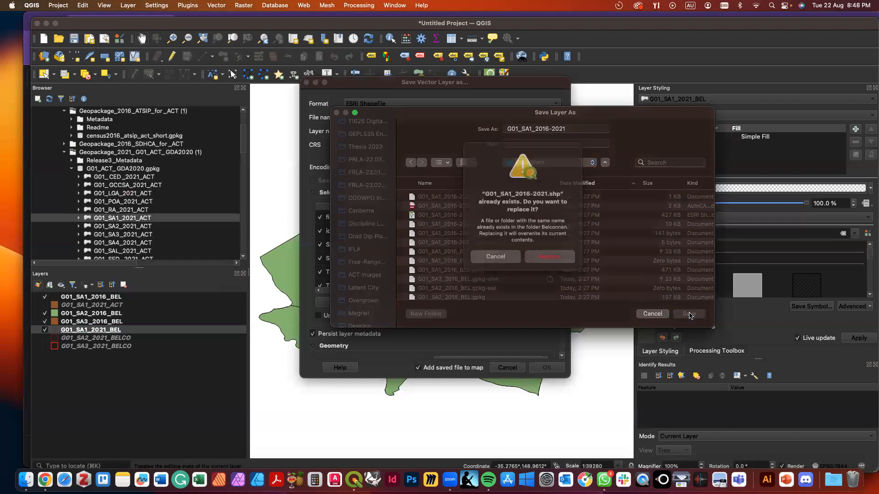
{"action": "left_click", "coordinate": [559, 270]}
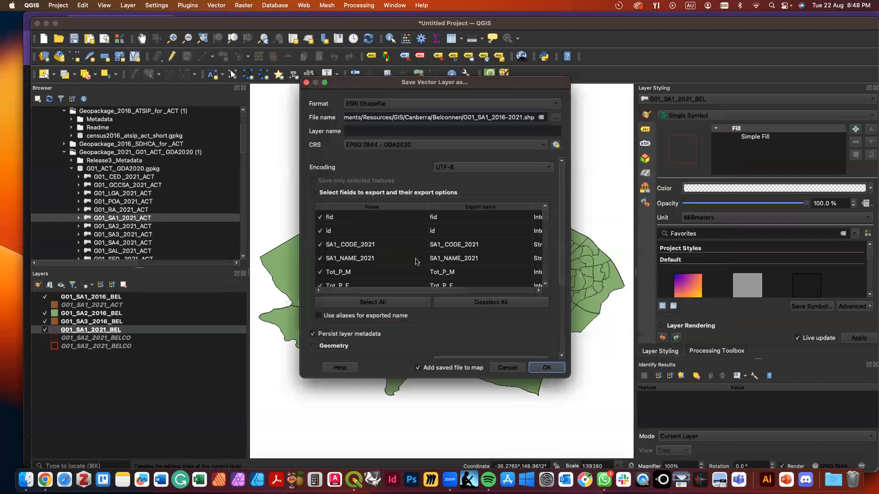
Limit the exported fields to SA1_CODE_2021 and AREA_ALBERS_SQKM and save the shapefile, overwriting the existing one.
{"action": "left_click", "coordinate": [464, 302]}
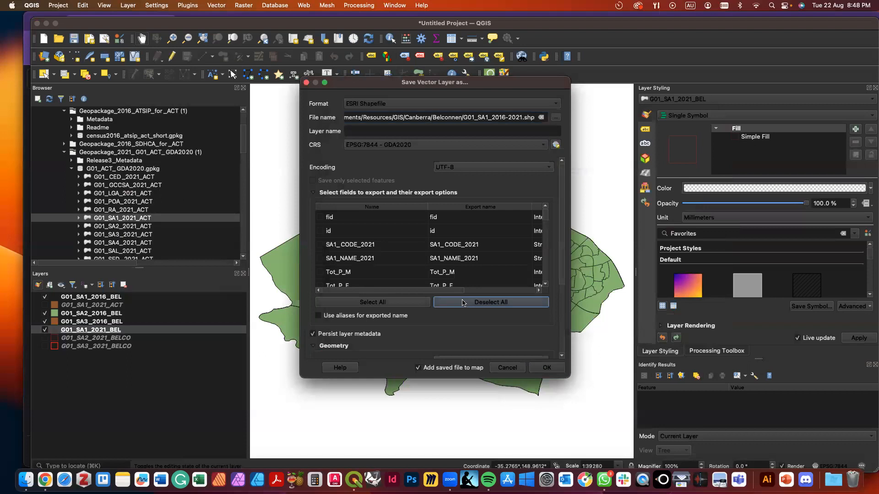
{"action": "left_click", "coordinate": [320, 246]}
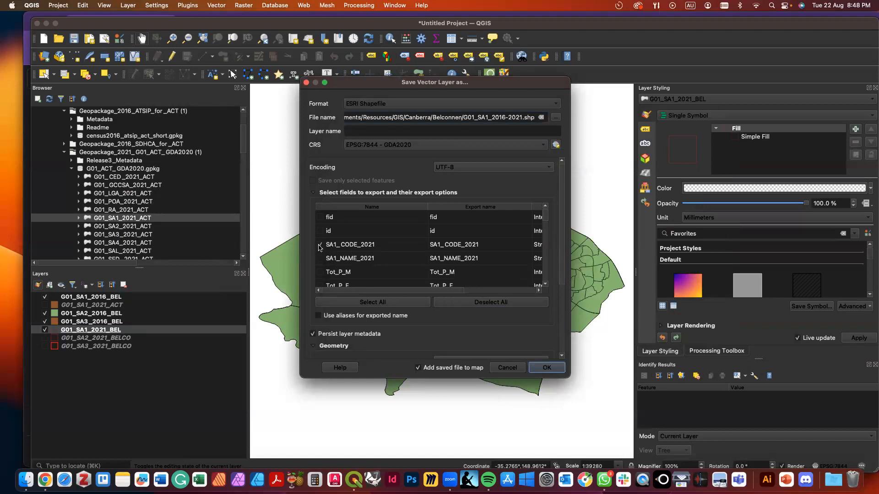
{"action": "scroll", "coordinate": [330, 252], "scroll_direction": "down", "scroll_amount": 1}
{"action": "scroll", "coordinate": [331, 251], "scroll_direction": "down", "scroll_amount": 15}
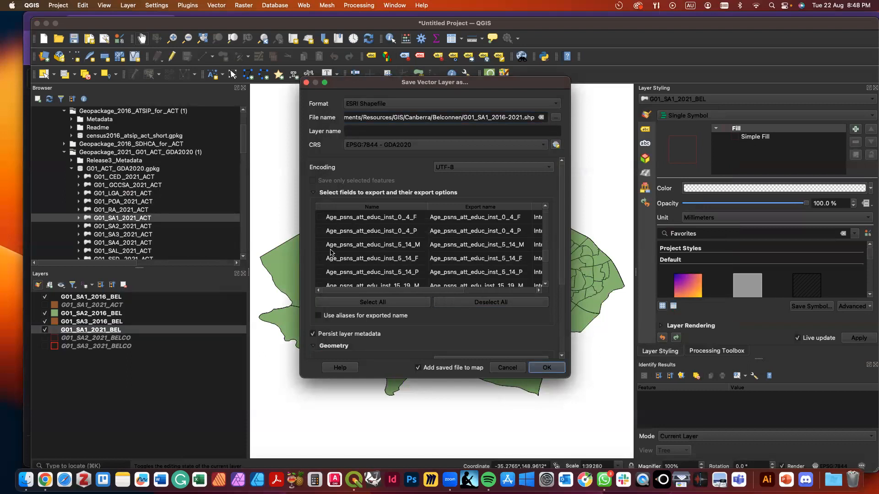
{"action": "left_click", "coordinate": [322, 280]}
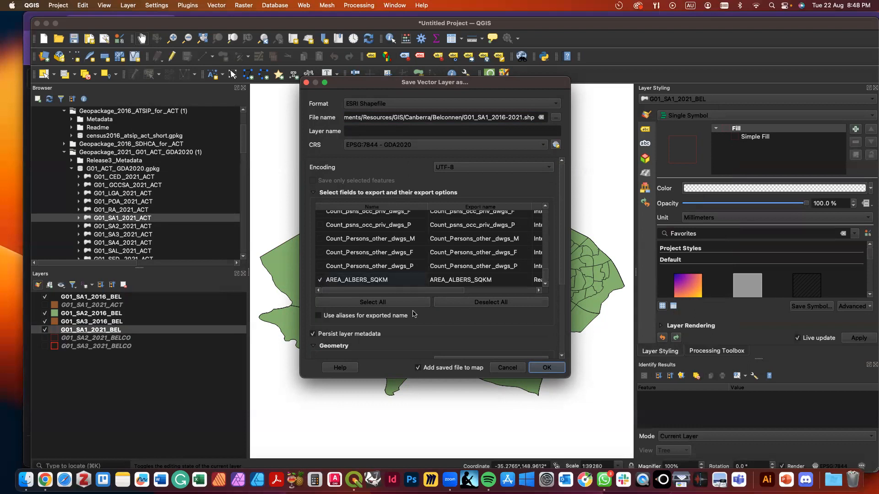
{"action": "left_click", "coordinate": [547, 368]}
{"action": "left_click", "coordinate": [408, 252]}
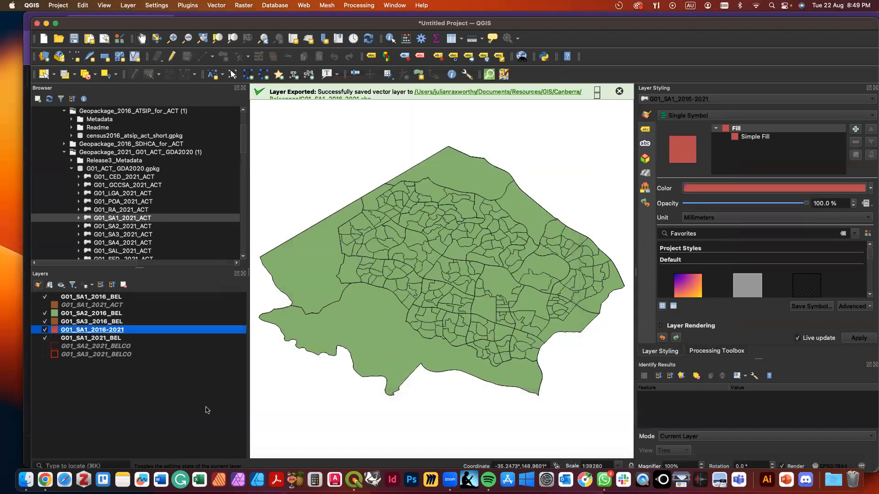
Inspect the fields in the attribute table of the exported G01_SA1_2016-2021 layer, and close the table.
{"action": "left_click", "coordinate": [91, 330]}
{"action": "right_click", "coordinate": [89, 330]}
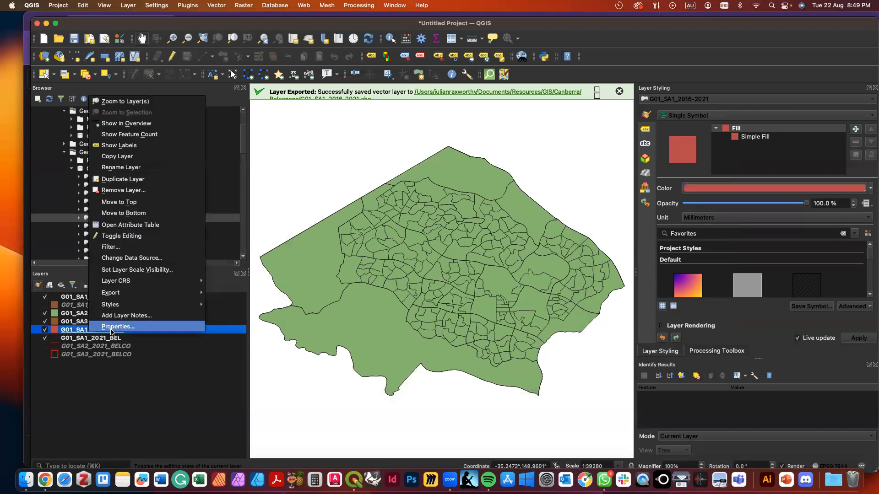
{"action": "left_click", "coordinate": [124, 225]}
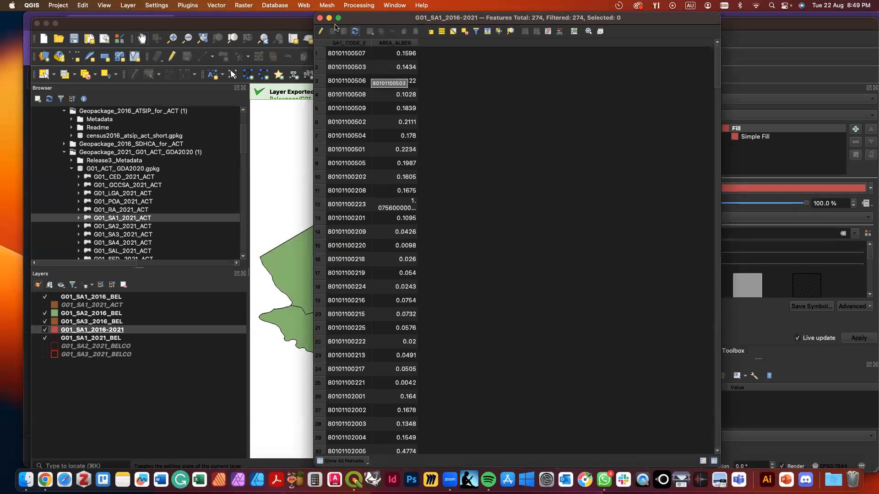
{"action": "left_click", "coordinate": [319, 19]}
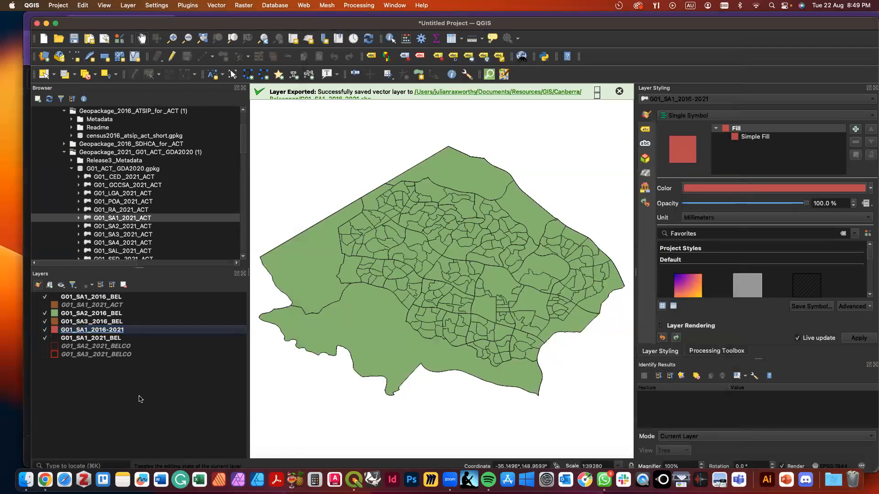
Examine the SA1 codes in the G01_SA1_2016_BEL attribute table, and return to the main map window.
{"action": "left_click", "coordinate": [103, 297]}
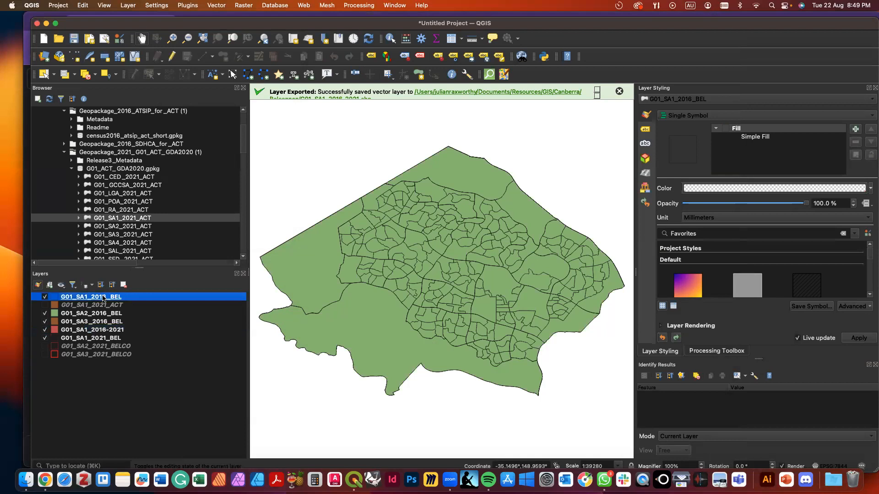
{"action": "right_click", "coordinate": [103, 297]}
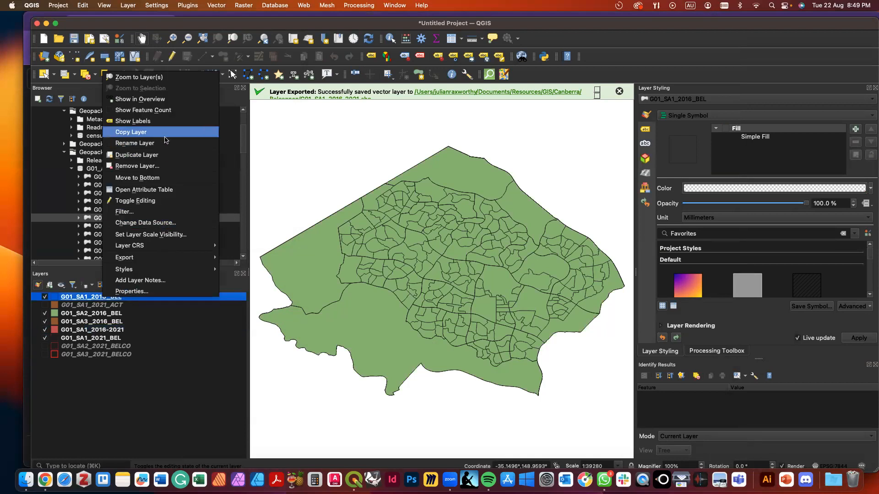
{"action": "left_click", "coordinate": [161, 189]}
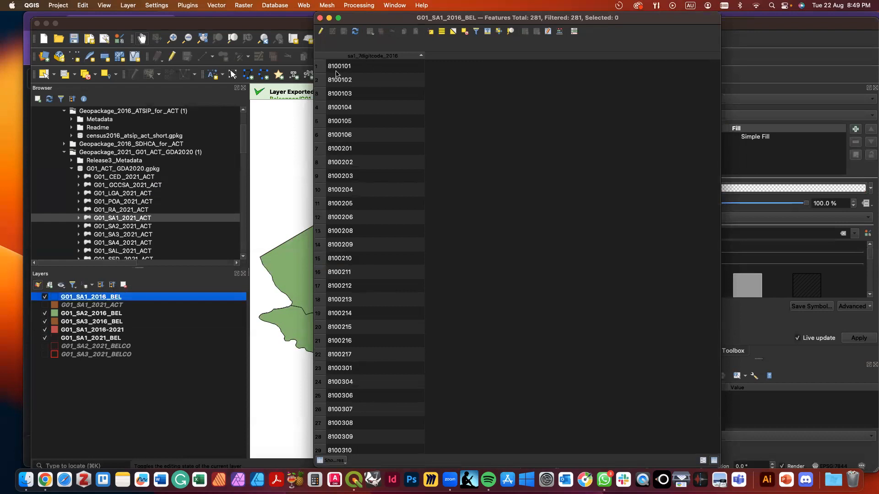
{"action": "left_click_drag", "start_coordinate": [380, 18], "coordinate": [250, 18]}
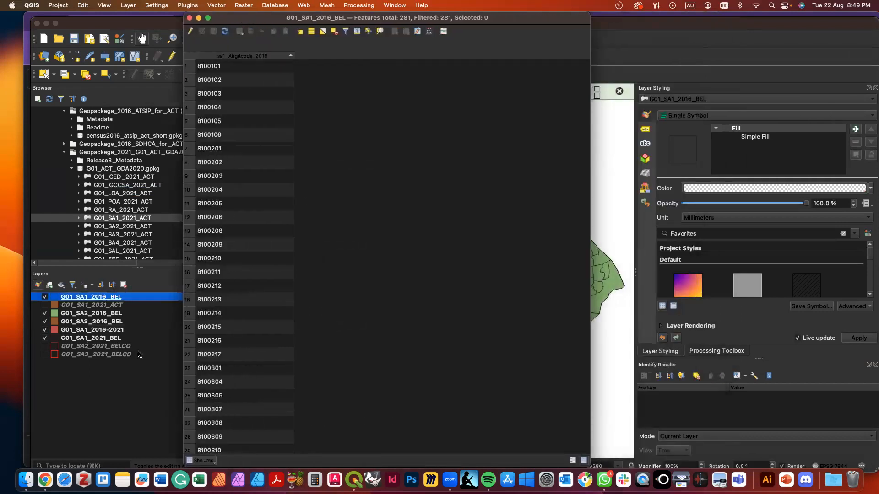
{"action": "left_click", "coordinate": [131, 405]}
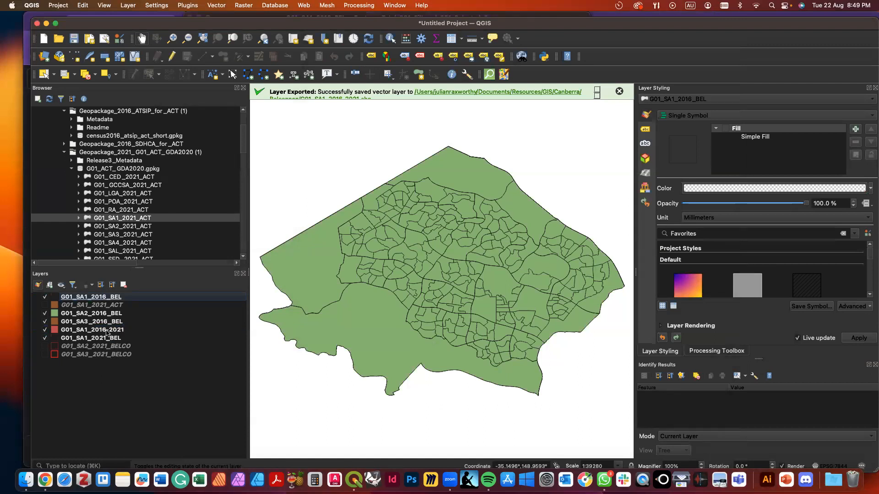
Open the G01_SA1_2016-2021 attribute table and arrange it beside the G01_SA1_2016_BEL table to compare their SA1 codes.
{"action": "left_click", "coordinate": [107, 331]}
{"action": "right_click", "coordinate": [107, 331]}
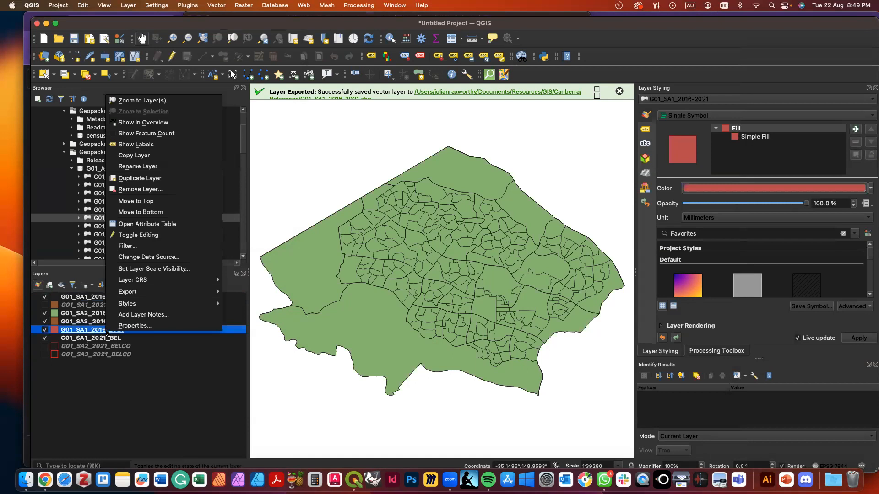
{"action": "left_click", "coordinate": [159, 223]}
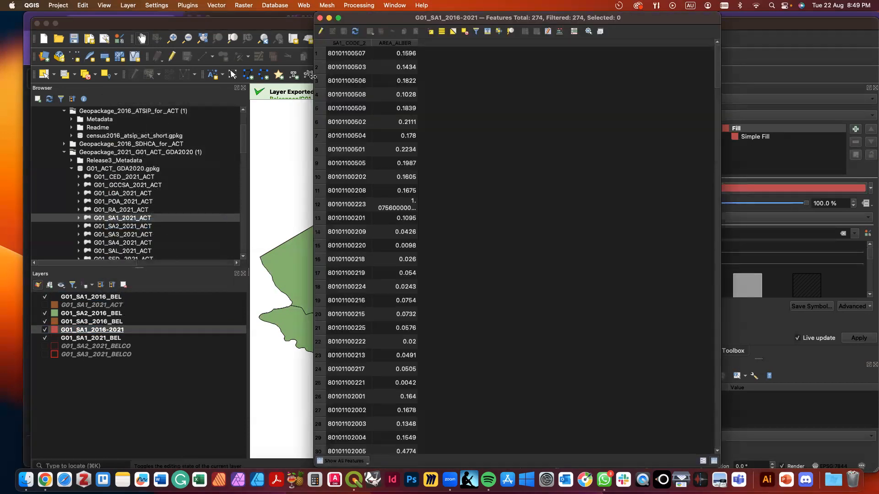
{"action": "left_click", "coordinate": [250, 29]}
{"action": "left_click_drag", "start_coordinate": [251, 28], "coordinate": [223, 49]}
{"action": "left_click_drag", "start_coordinate": [365, 19], "coordinate": [454, 29]}
{"action": "left_click", "coordinate": [386, 24]}
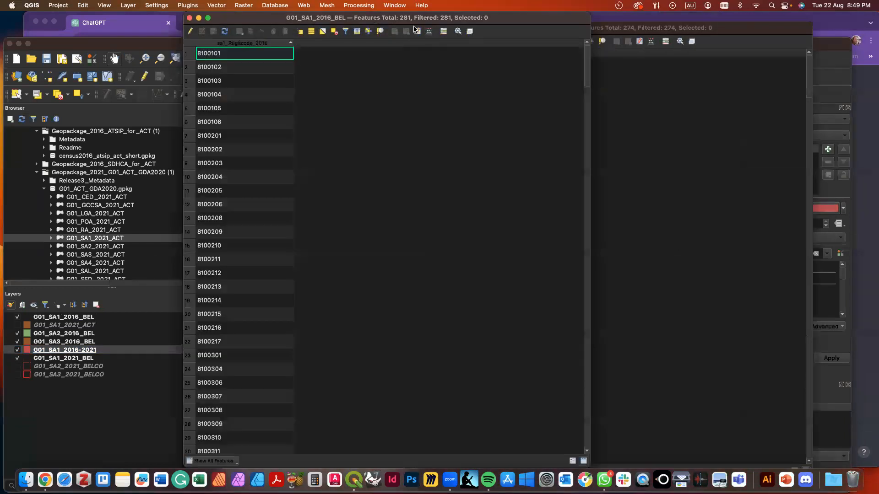
{"action": "left_click_drag", "start_coordinate": [372, 22], "coordinate": [290, 21]}
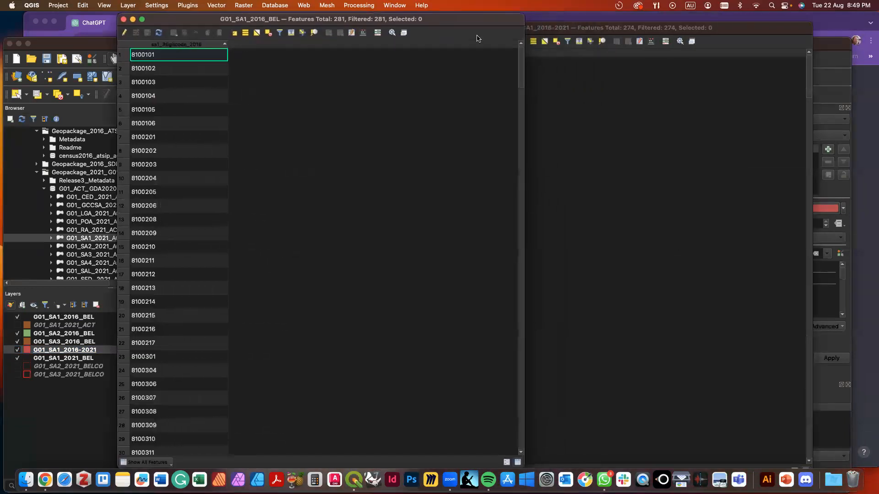
{"action": "left_click", "coordinate": [538, 28]}
{"action": "left_click_drag", "start_coordinate": [543, 28], "coordinate": [305, 21]}
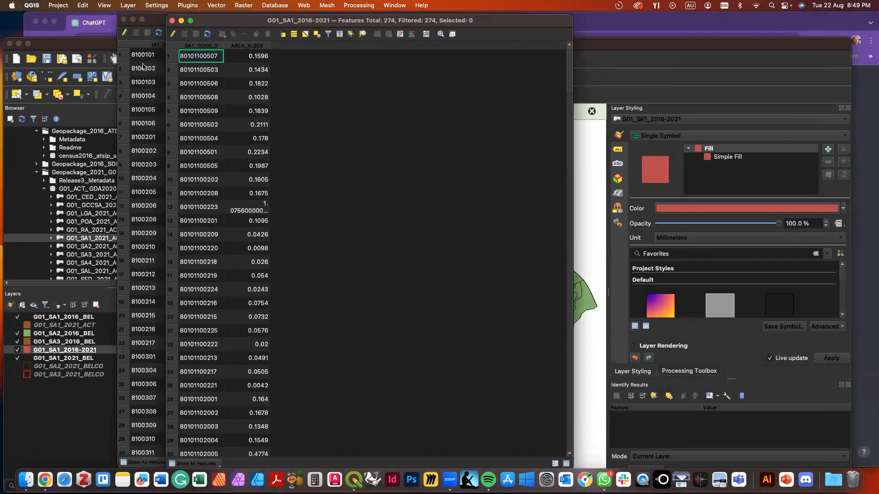
{"action": "left_click_drag", "start_coordinate": [218, 21], "coordinate": [253, 20]}
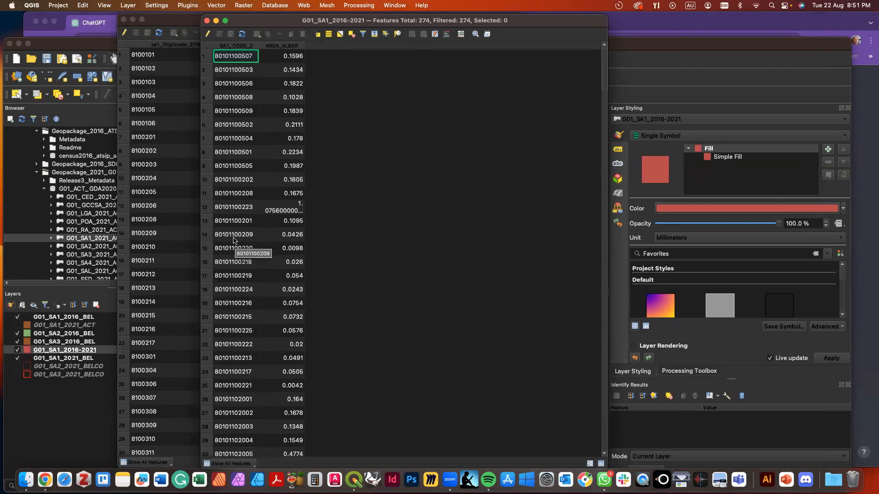
Switch to ChatGPT in Chrome and begin a prompt reading "I am working in QGIS. I want to create an expression that".
{"action": "left_click", "coordinate": [48, 480]}
{"action": "left_click_drag", "start_coordinate": [412, 23], "coordinate": [541, 24]}
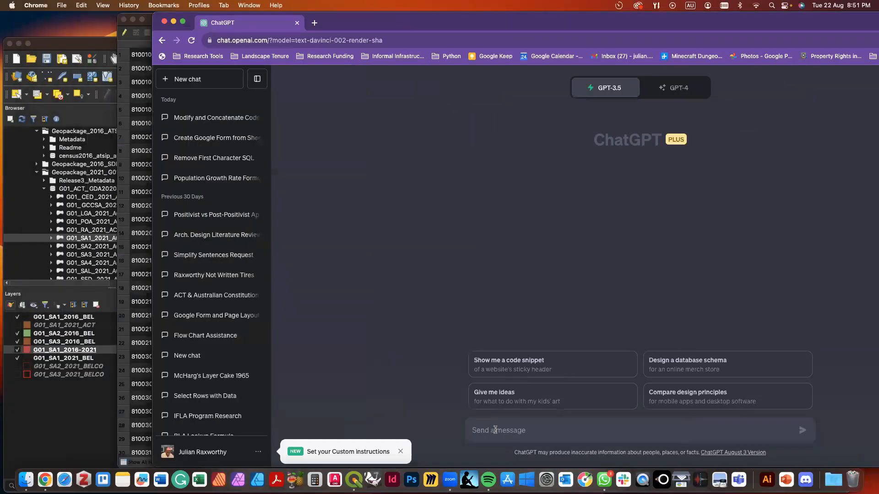
{"action": "type", "text": "I am working in QGIS"}
{"action": "key", "text": "BackSpace"}
{"action": "type", "text": "S. I am"}
{"action": "key", "text": "BackSpace"}
{"action": "key", "text": "BackSpace"}
{"action": "type", "text": "want to create an expression that"}
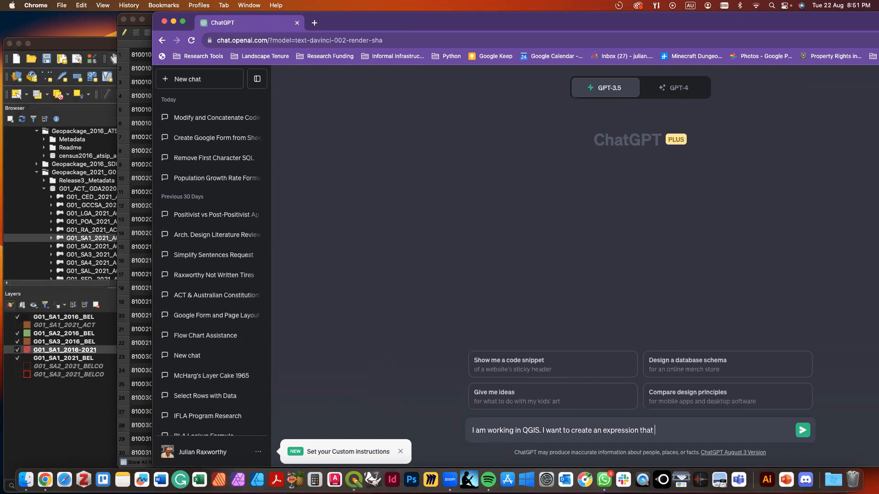
Complete the prompt with "removes the first digit of a entry and then adds 80101 to it." and send it.
{"action": "type", "text": " removes the first digit of a"}
{"action": "type", "text": "en"}
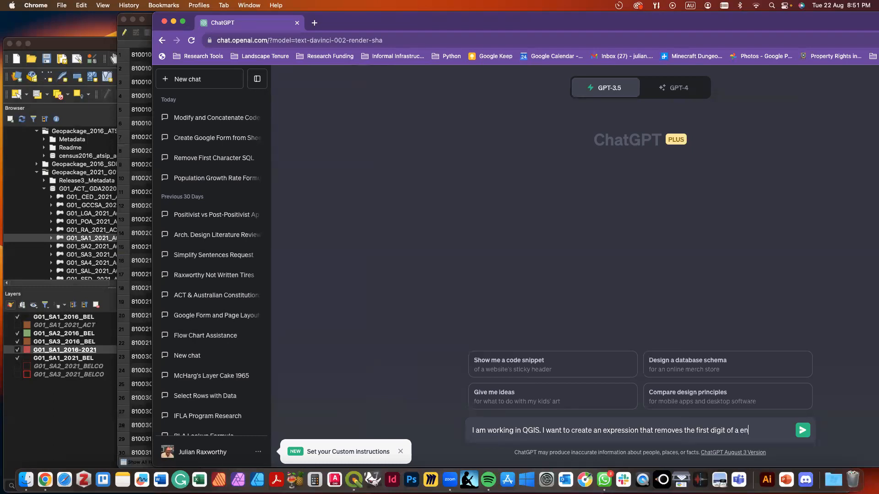
{"action": "type", "text": "ry and then adds "}
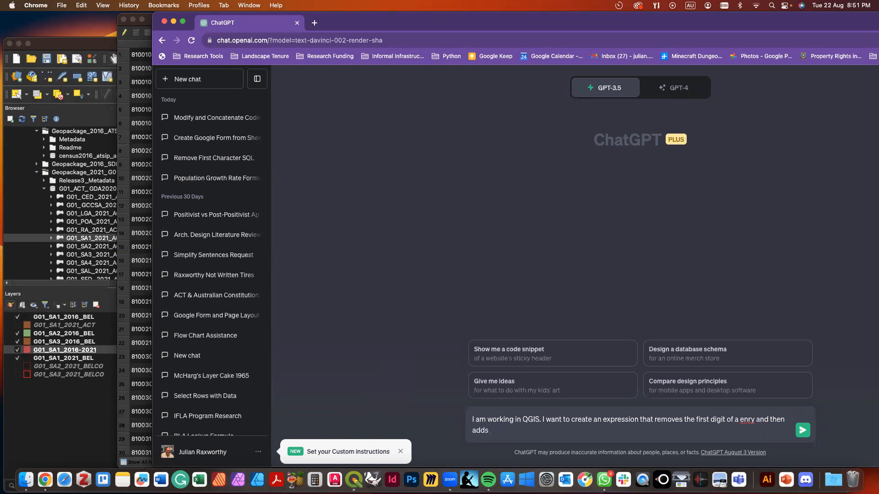
{"action": "type", "text": "9"}
{"action": "key", "text": "BackSpace"}
{"action": "type", "text": "80101 to it"}
{"action": "left_click", "coordinate": [740, 419]}
{"action": "type", "text": "t"}
{"action": "left_click", "coordinate": [531, 441]}
{"action": "type", "text": "."}
{"action": "left_click", "coordinate": [804, 432]}
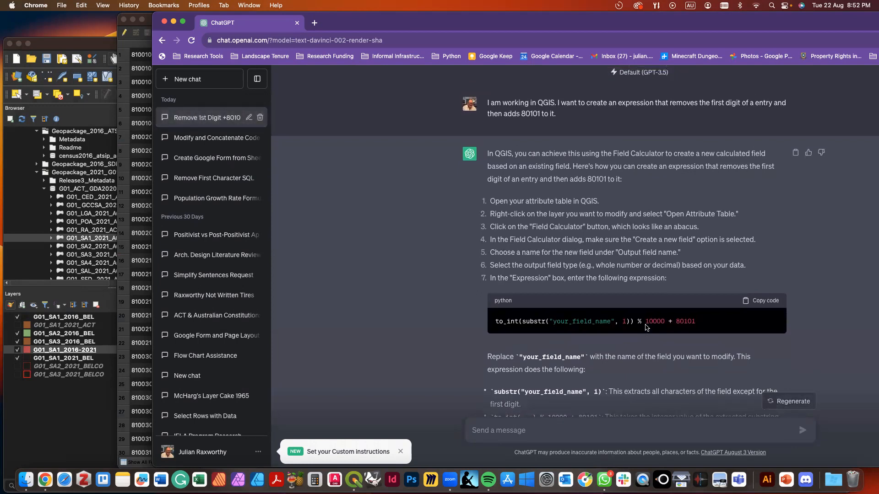
Review the suggested expression and begin a follow-up message reading "Write a QGIS expression that".
{"action": "scroll", "coordinate": [646, 327], "scroll_direction": "down", "scroll_amount": 2}
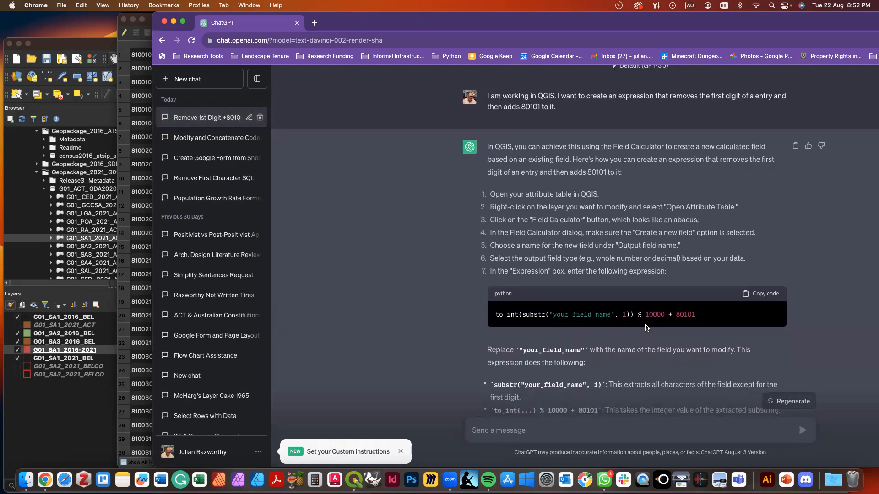
{"action": "scroll", "coordinate": [645, 327], "scroll_direction": "down", "scroll_amount": 2}
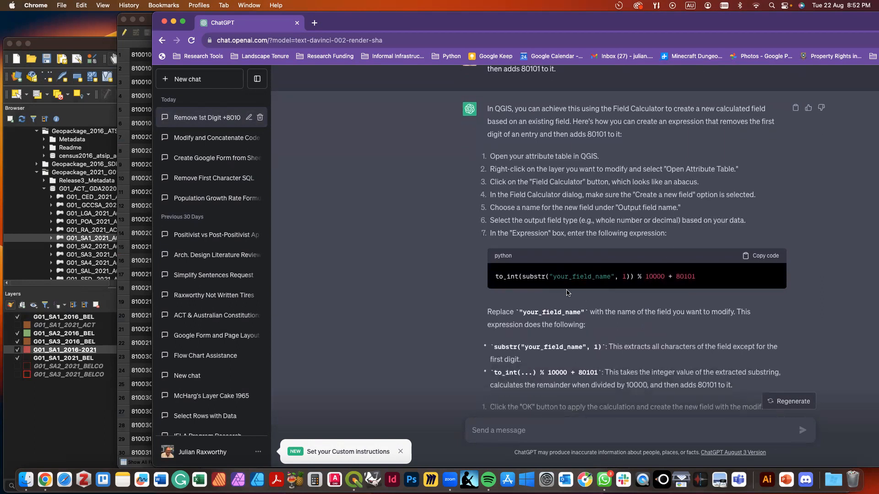
{"action": "scroll", "coordinate": [566, 293], "scroll_direction": "down", "scroll_amount": 4}
{"action": "scroll", "coordinate": [567, 293], "scroll_direction": "down", "scroll_amount": 5}
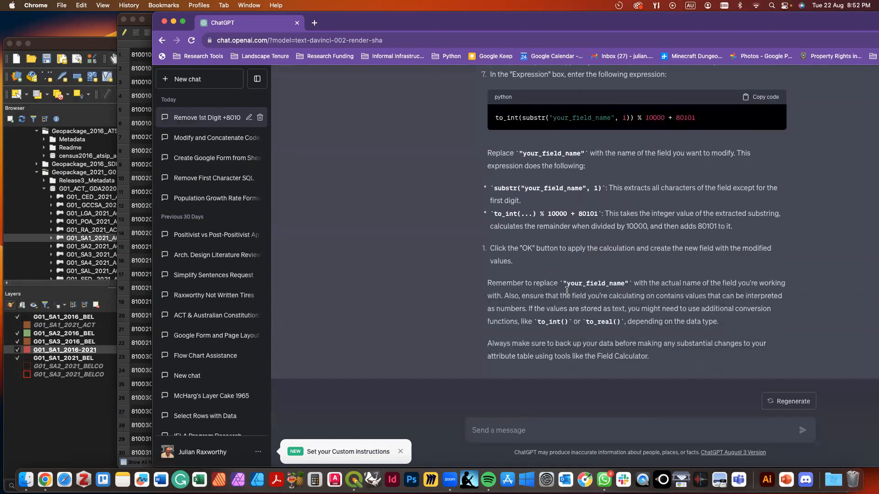
{"action": "left_click", "coordinate": [525, 434]}
{"action": "type", "text": "c"}
{"action": "key", "text": "BackSpace"}
{"action": "type", "text": "Wri"}
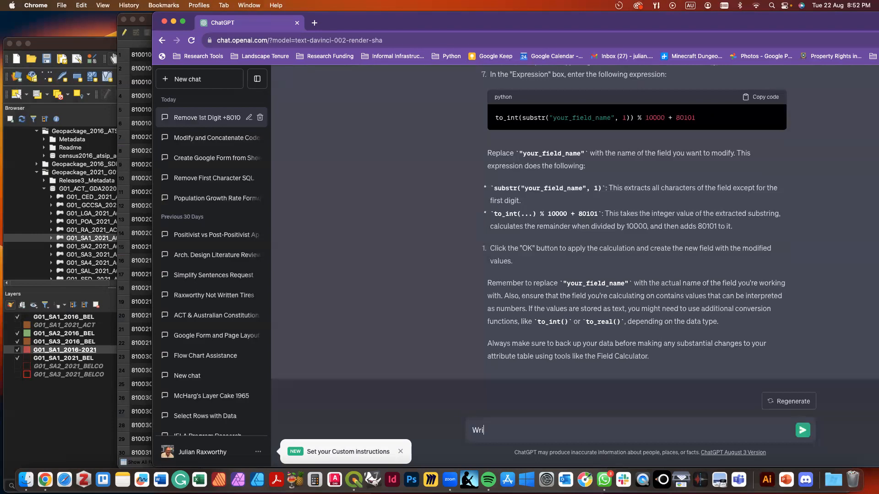
{"action": "type", "text": "te a QGIS expression that "}
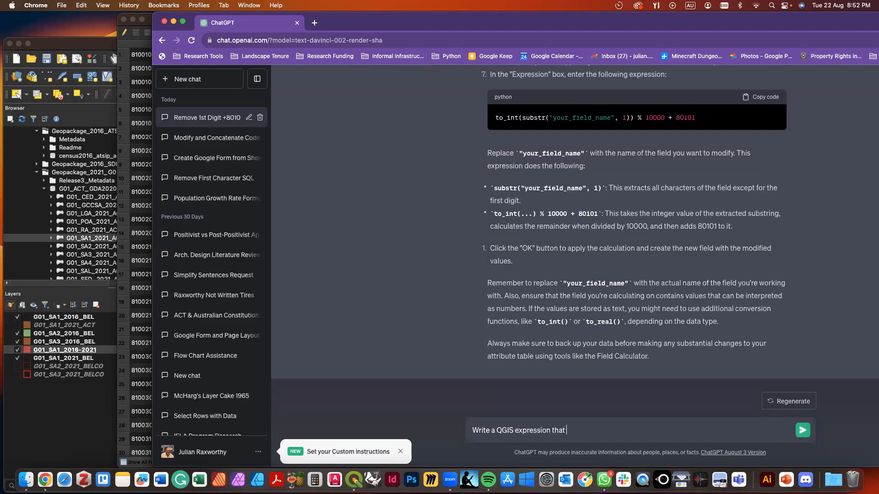
Complete the follow-up with "removes the first digit of an entry and then adds "80101" to the start" and send it.
{"action": "type", "text": "reoves the first digit of a code an"}
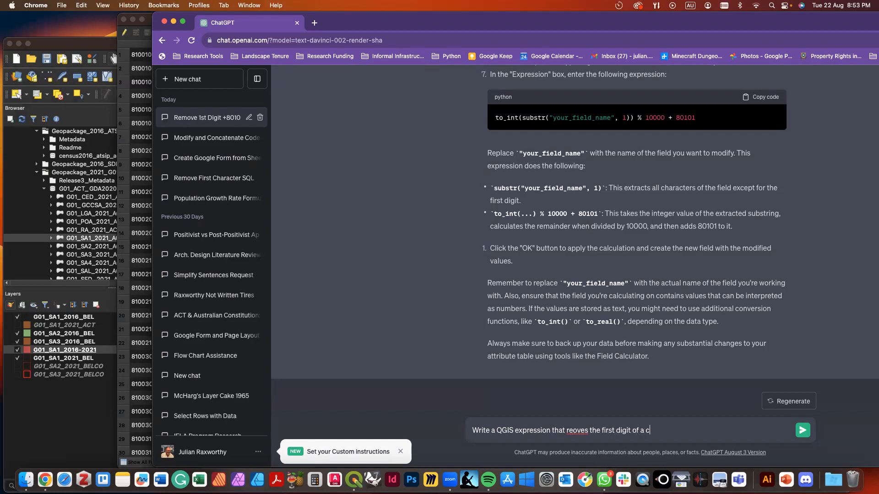
{"action": "key", "text": "BackSpace"}
{"action": "key", "text": "BackSpace"}
{"action": "key", "text": "BackSpace"}
{"action": "key", "text": "BackSpace"}
{"action": "key", "text": "BackSpace"}
{"action": "type", "text": "n entry and then adds"}
{"action": "left_click", "coordinate": [573, 432]}
{"action": "type", "text": "m"}
{"action": "left_click", "coordinate": [728, 428]}
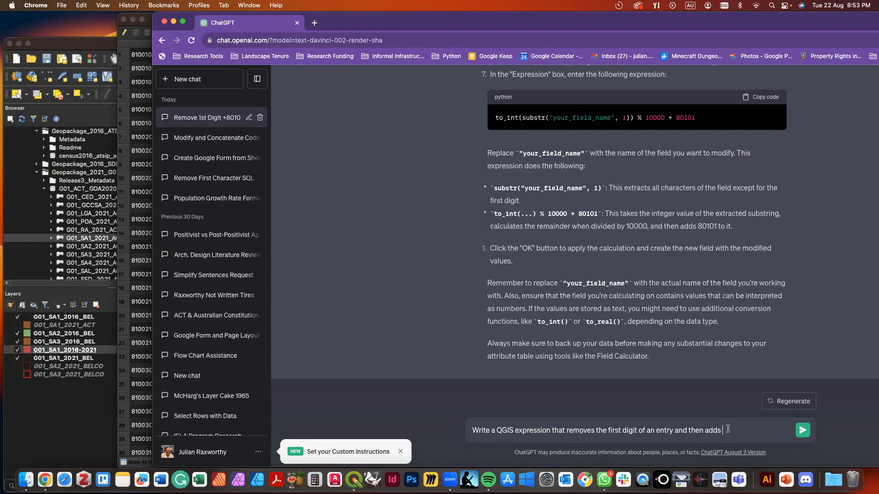
{"action": "type", "text": "\"80101\" to the start"}
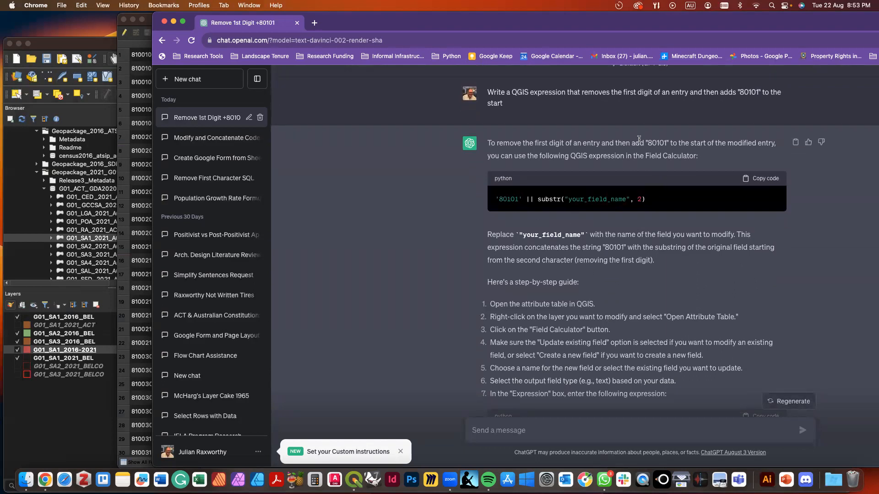
Read through the new reply and select the expression '80101' || substr("your_field_name", 2).
{"action": "scroll", "coordinate": [639, 139], "scroll_direction": "up", "scroll_amount": 5}
{"action": "scroll", "coordinate": [639, 139], "scroll_direction": "down", "scroll_amount": 4}
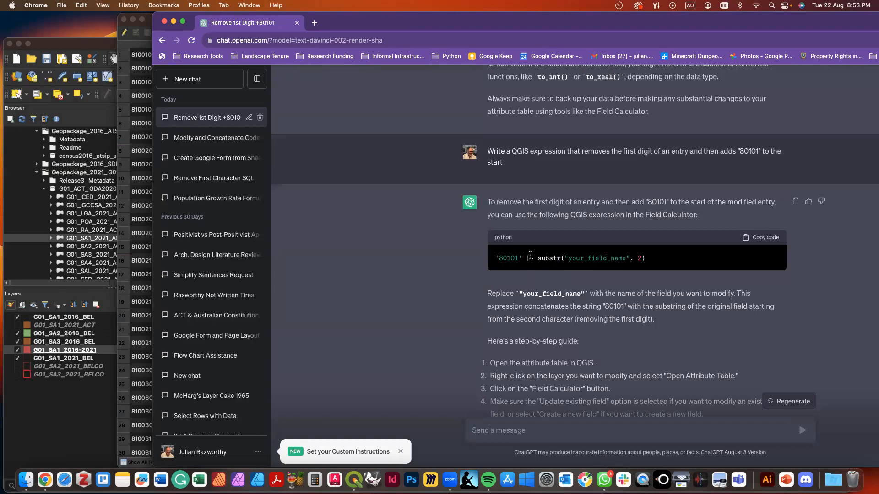
{"action": "scroll", "coordinate": [541, 313], "scroll_direction": "down", "scroll_amount": 4}
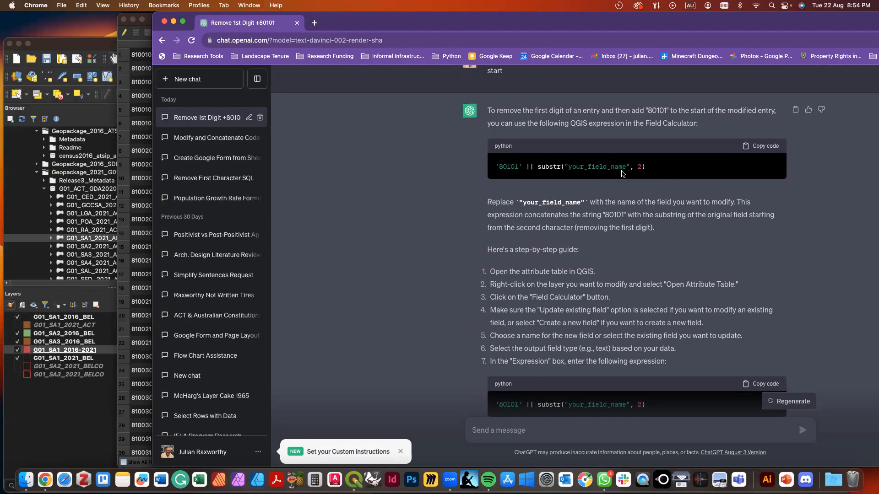
{"action": "triple_click", "coordinate": [649, 168]}
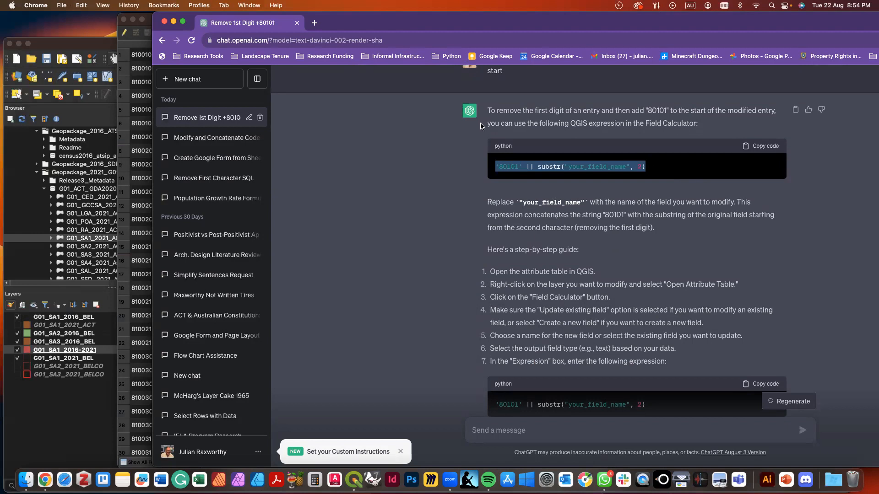
Return to QGIS and close the attribute tables of G01_SA1_2016-2021 and G01_SA1_2016_BEL.
{"action": "left_click_drag", "start_coordinate": [359, 21], "coordinate": [372, 45]}
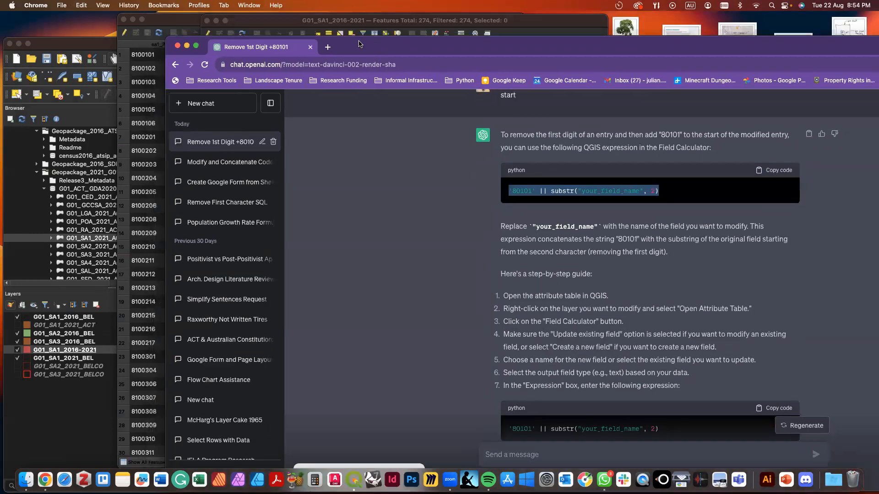
{"action": "left_click", "coordinate": [323, 26]}
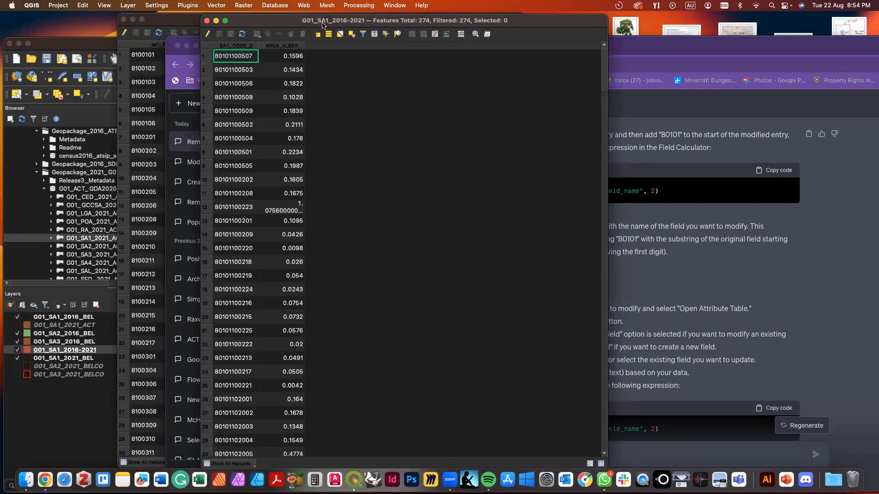
{"action": "left_click", "coordinate": [206, 21]}
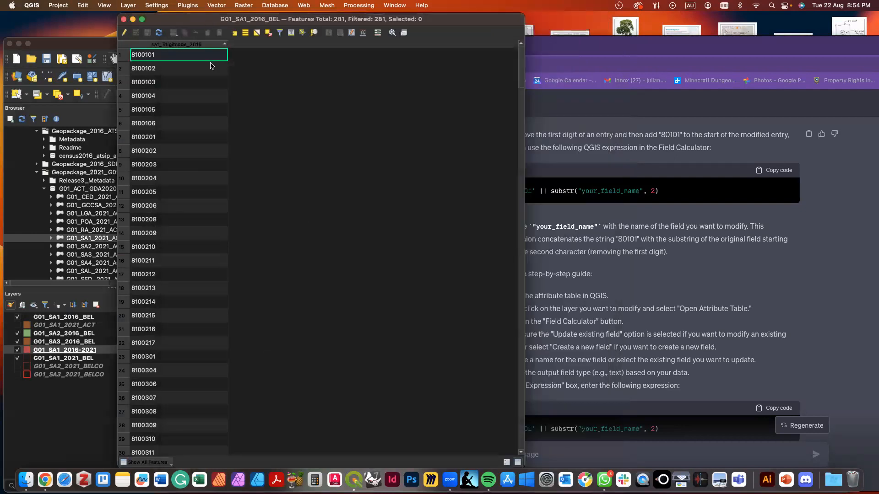
{"action": "left_click", "coordinate": [123, 19]}
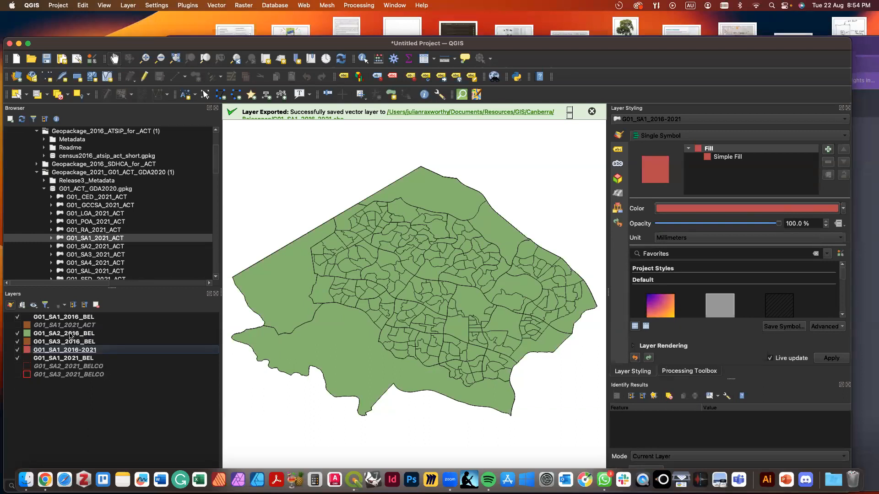
Reopen the G01_SA1_2016_BEL attribute table and check which columns are enabled for display.
{"action": "left_click", "coordinate": [68, 335]}
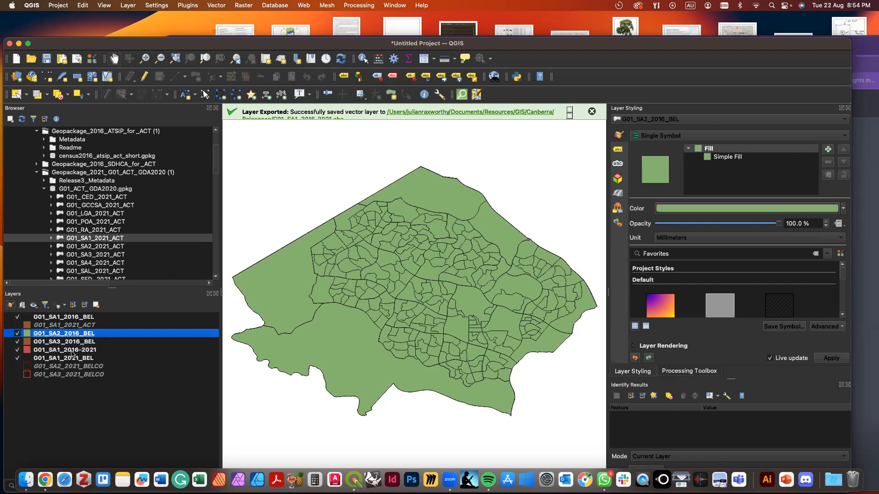
{"action": "left_click", "coordinate": [76, 318]}
{"action": "right_click", "coordinate": [76, 319]}
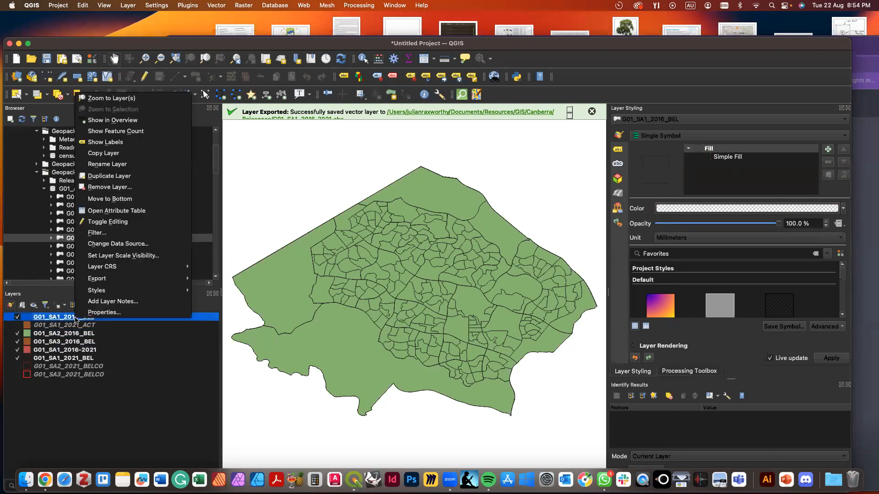
{"action": "left_click", "coordinate": [128, 211]}
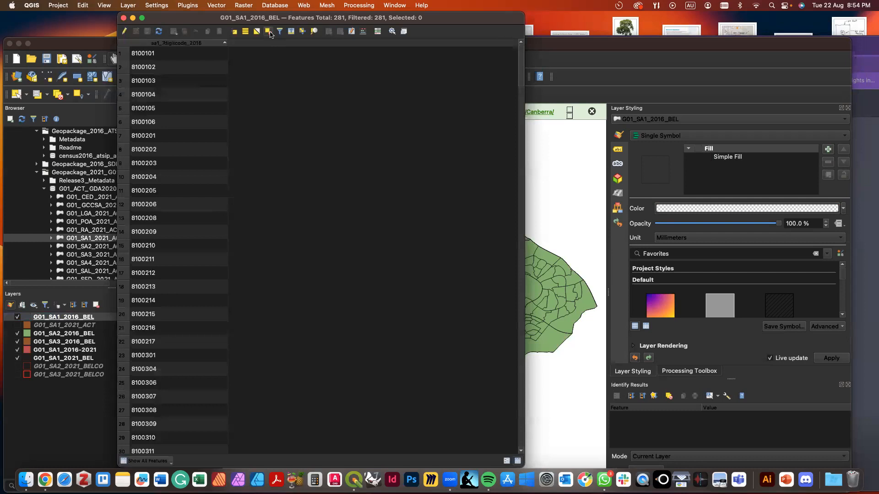
{"action": "left_click", "coordinate": [353, 32]}
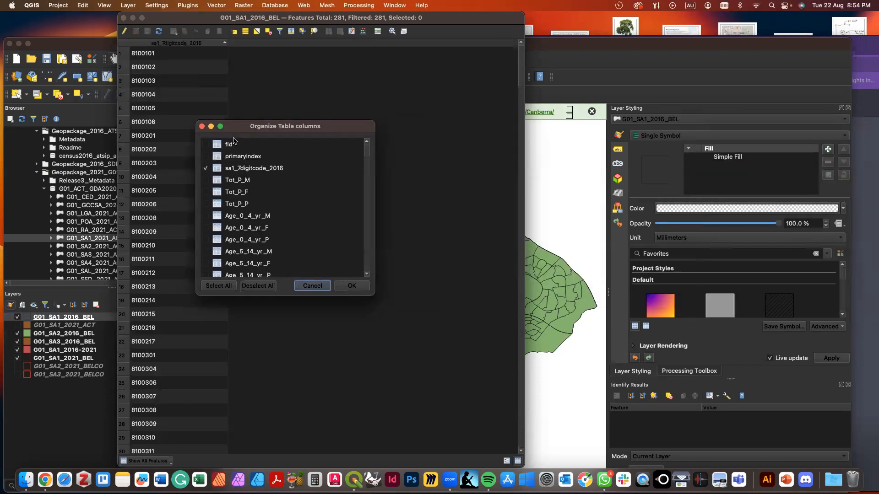
{"action": "left_click", "coordinate": [352, 286]}
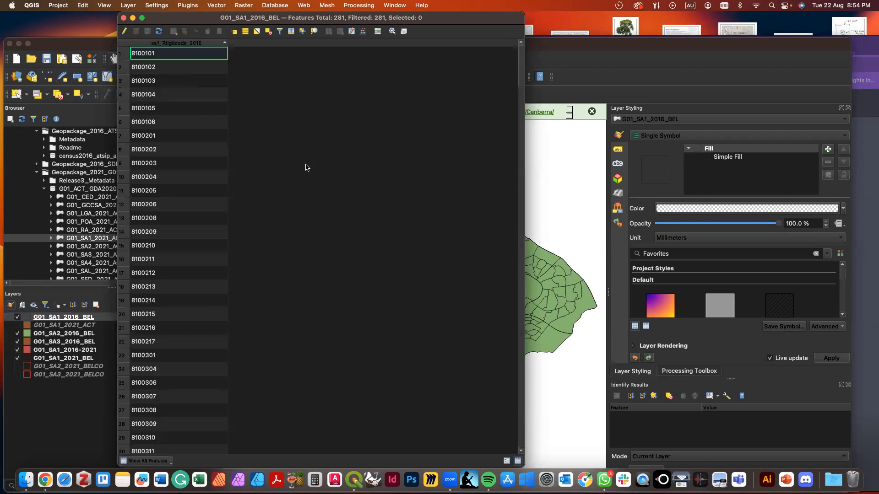
Open the field calculator for G01_SA1_2016_BEL and set up a new field named Convert with the type Text (string).
{"action": "left_click", "coordinate": [362, 32]}
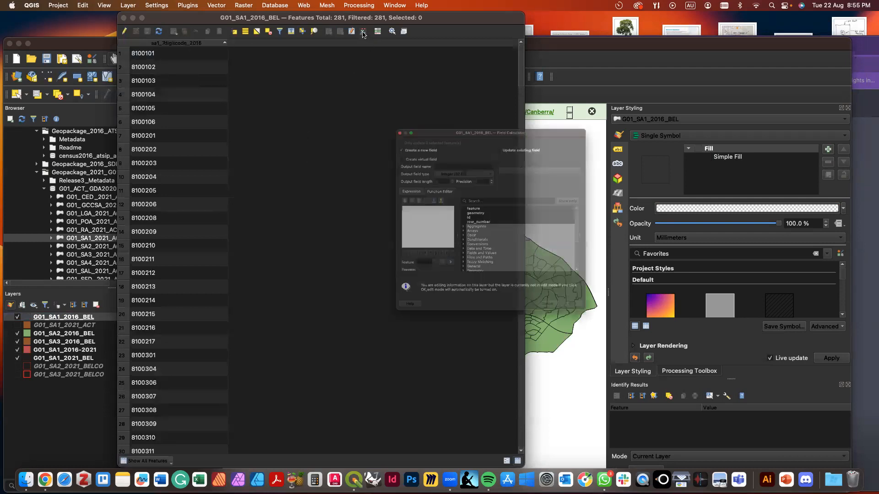
{"action": "left_click", "coordinate": [413, 135]}
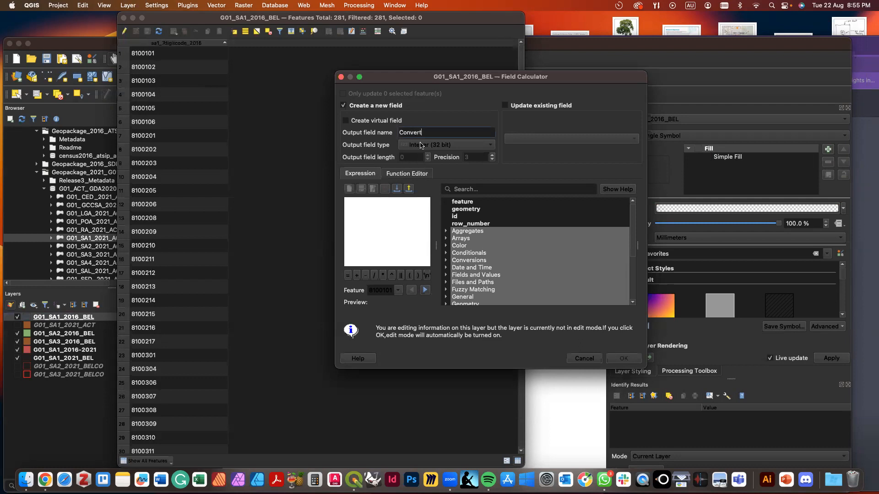
{"action": "left_click", "coordinate": [420, 145]}
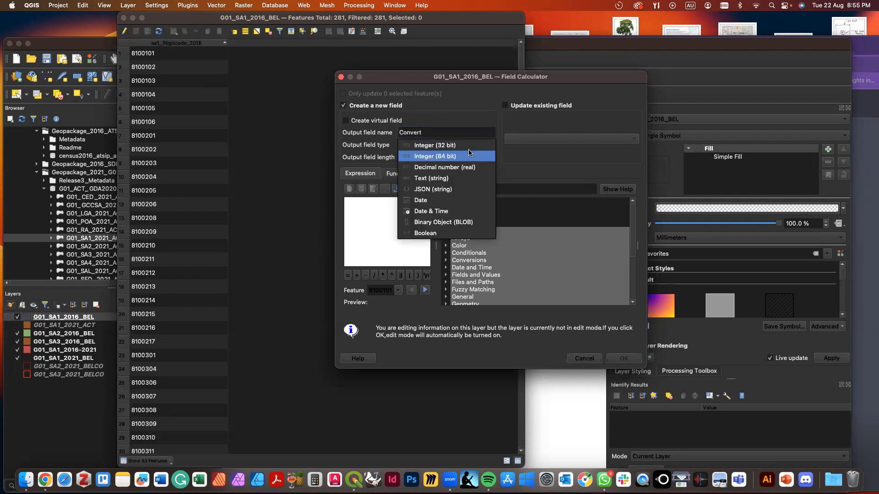
{"action": "left_click", "coordinate": [464, 103]}
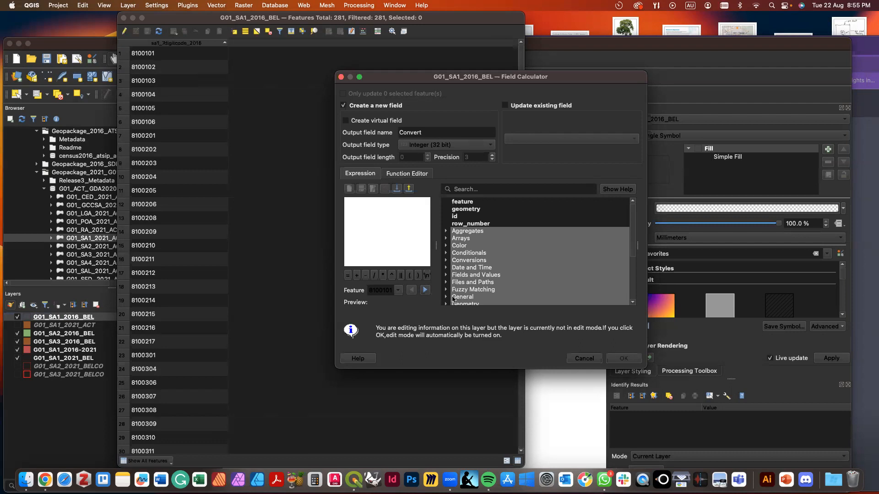
{"action": "left_click", "coordinate": [447, 275]}
{"action": "scroll", "coordinate": [469, 277], "scroll_direction": "down", "scroll_amount": 3}
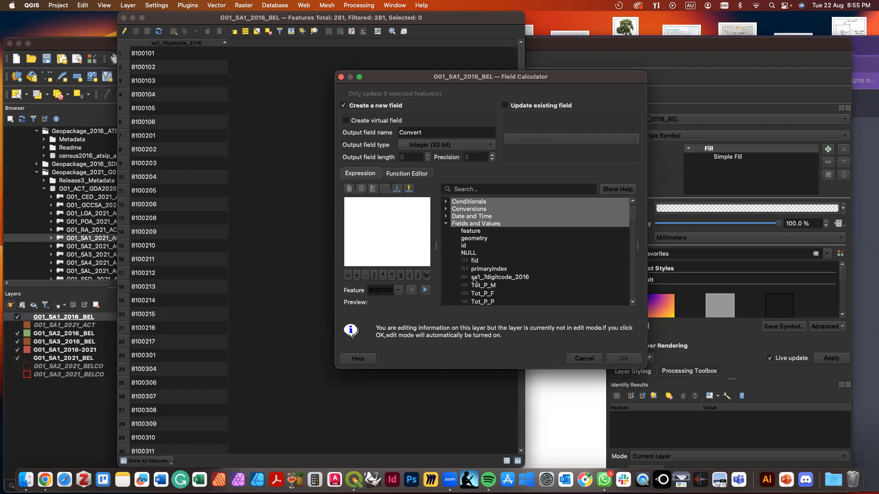
{"action": "left_click", "coordinate": [418, 146]}
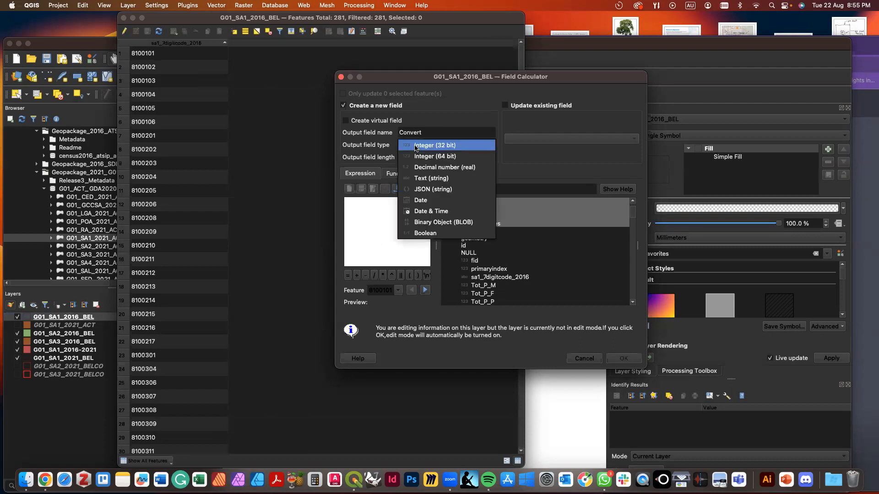
{"action": "left_click", "coordinate": [446, 179]}
Enter the expression '80101' || substr("sa1_7digitcode_2016", 2) for the new field.
{"action": "left_click", "coordinate": [380, 221]}
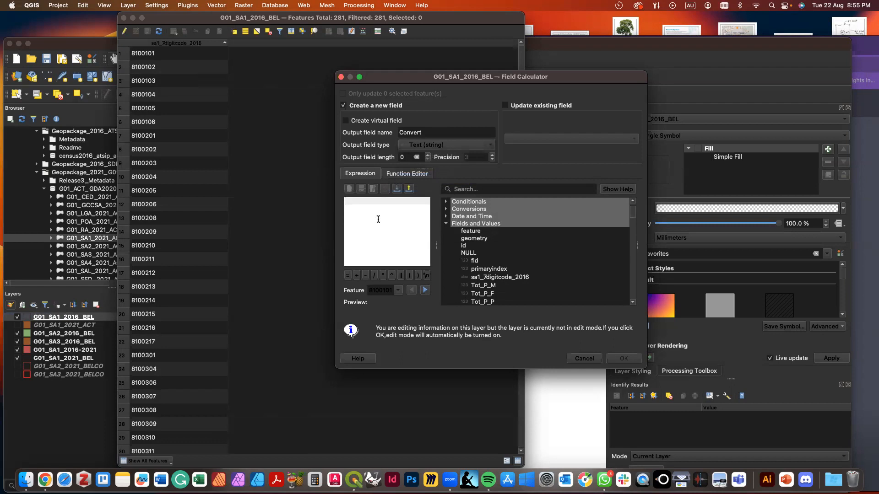
{"action": "type", "text": "'80101' || substr(\"your_field_name\", 2)"}
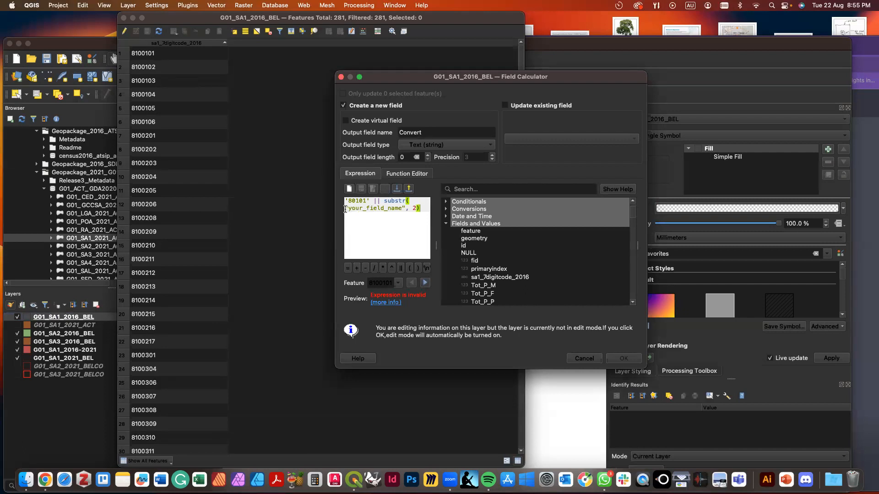
{"action": "left_click_drag", "start_coordinate": [349, 209], "coordinate": [401, 209]}
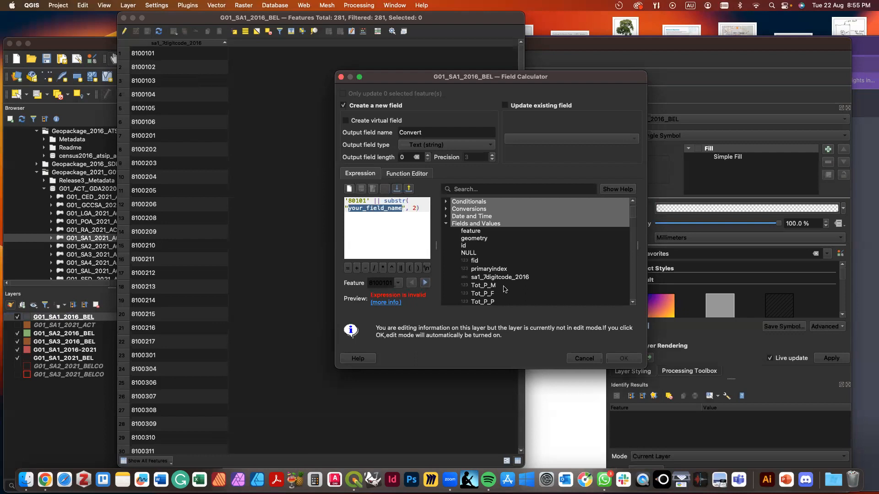
{"action": "double_click", "coordinate": [493, 278]}
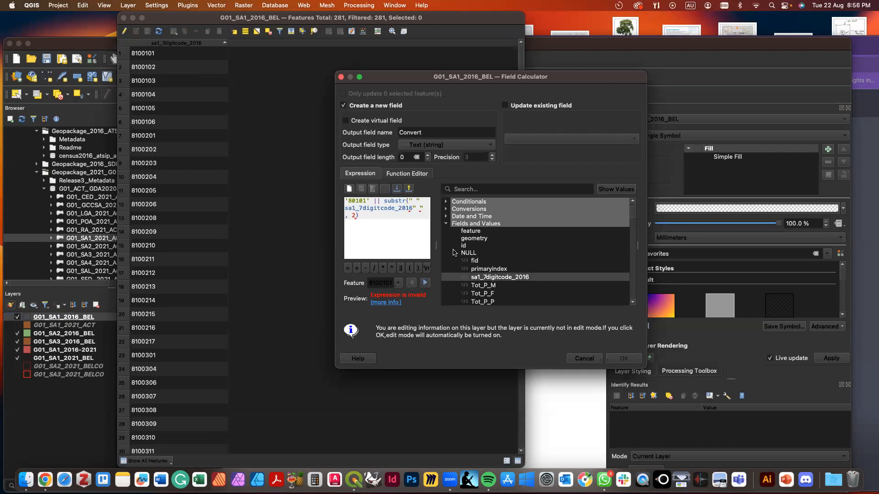
{"action": "left_click", "coordinate": [421, 211]}
{"action": "key", "text": "BackSpace"}
{"action": "key", "text": "BackSpace"}
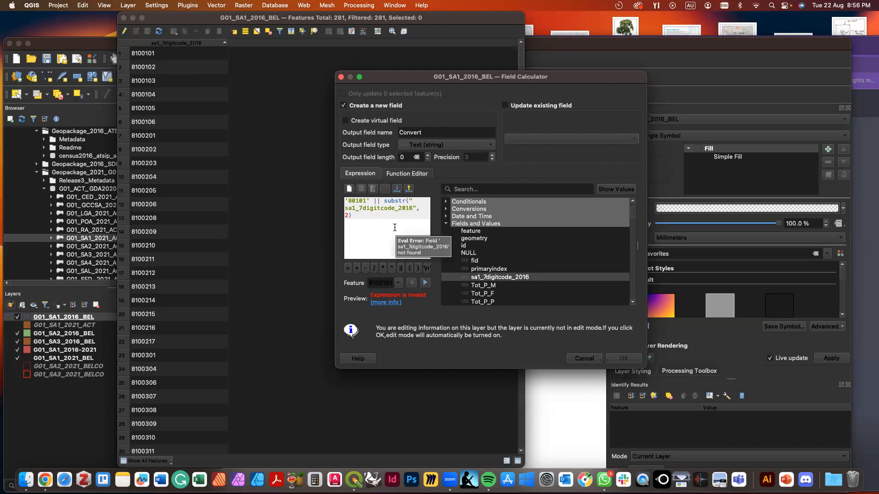
{"action": "key", "text": "BackSpace"}
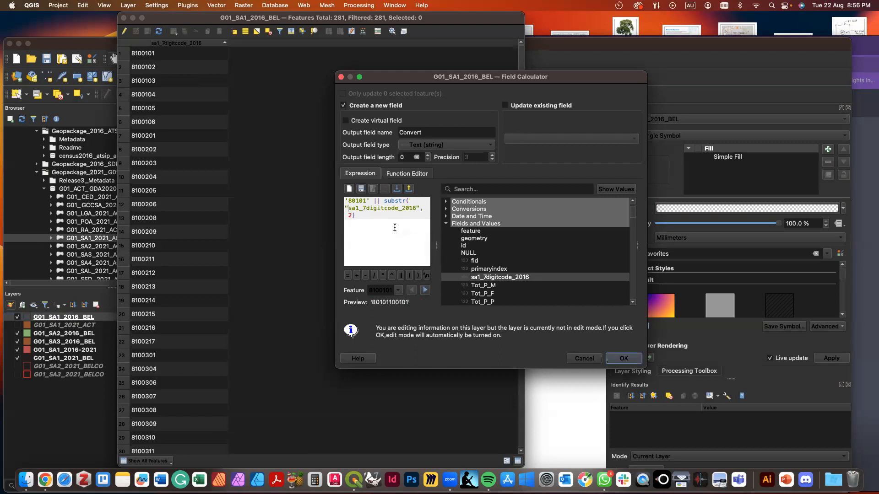
Look through the features available for previewing the expression and create the Convert field.
{"action": "left_click", "coordinate": [398, 293]}
{"action": "left_click_drag", "start_coordinate": [399, 309], "coordinate": [399, 359]}
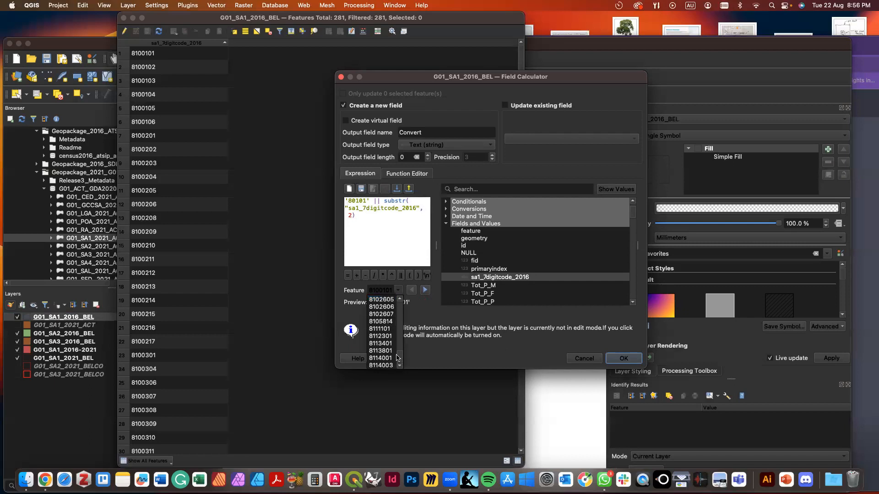
{"action": "left_click", "coordinate": [415, 323]}
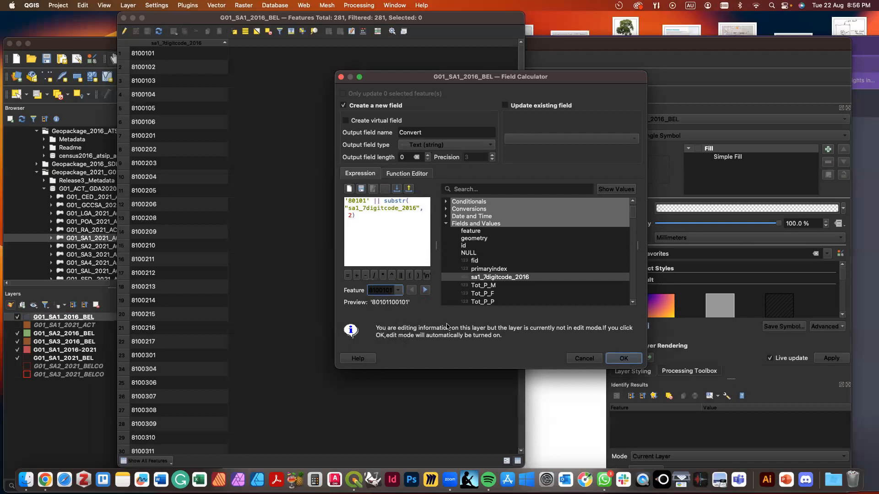
{"action": "left_click", "coordinate": [617, 361]}
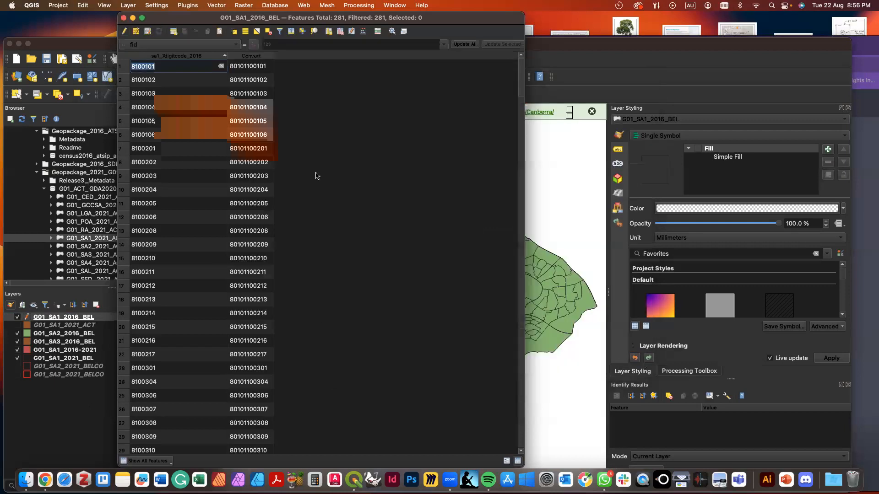
Move the G01_SA1_2016_BEL table aside, open the G01_SA1_2021_BEL attribute table and clear space for a comparison.
{"action": "left_click_drag", "start_coordinate": [241, 21], "coordinate": [414, 35]}
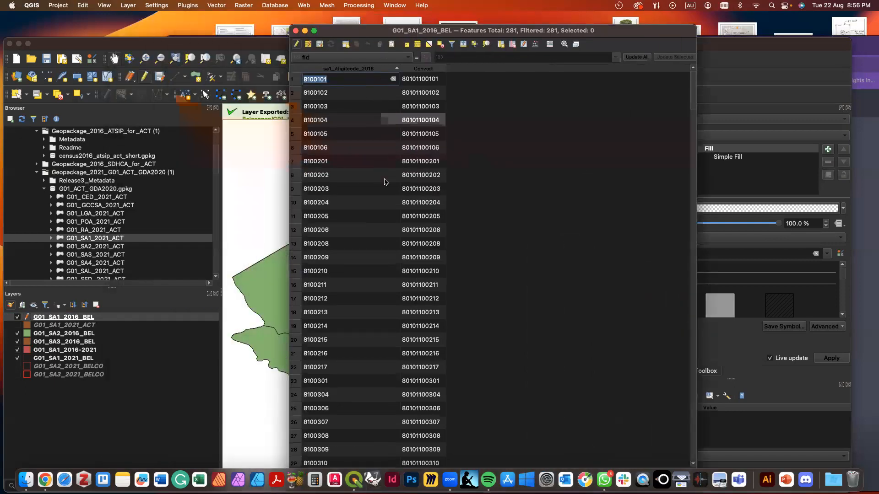
{"action": "left_click_drag", "start_coordinate": [355, 32], "coordinate": [542, 37]}
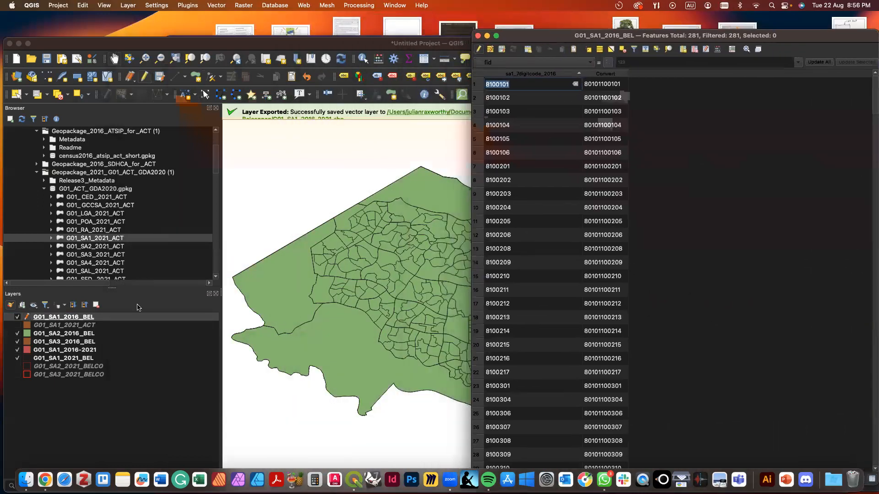
{"action": "left_click", "coordinate": [104, 420]}
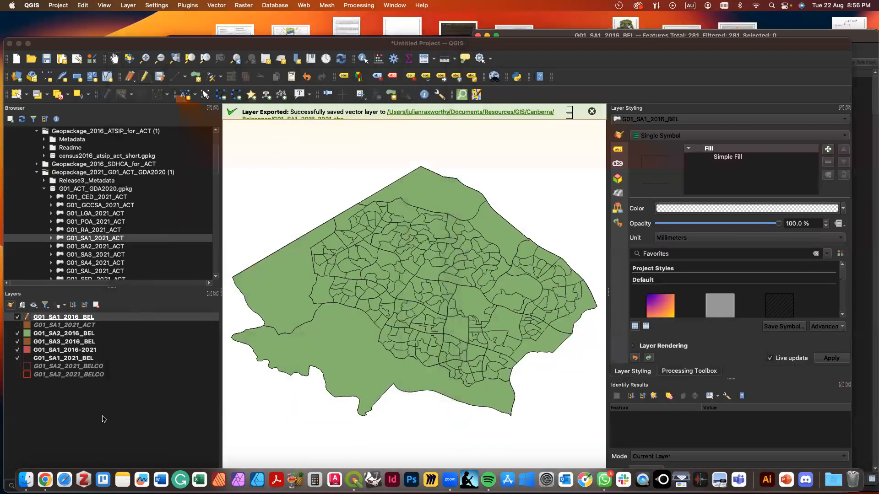
{"action": "right_click", "coordinate": [66, 360]}
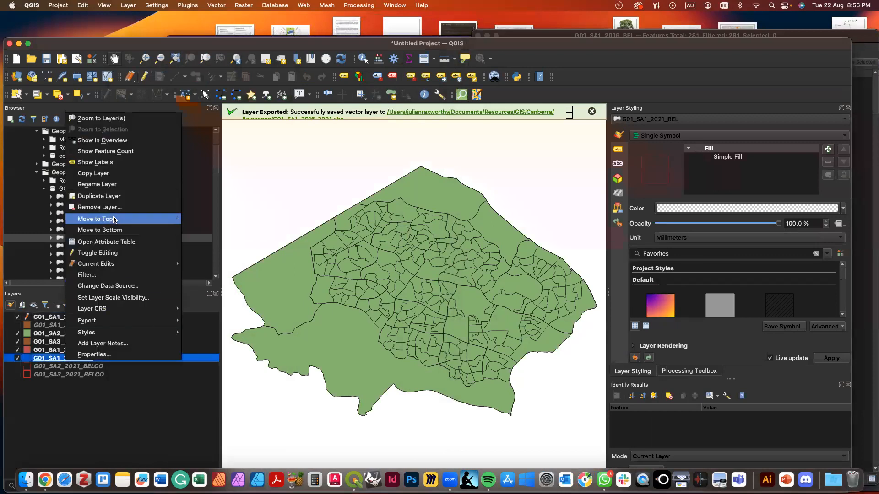
{"action": "left_click", "coordinate": [106, 242]}
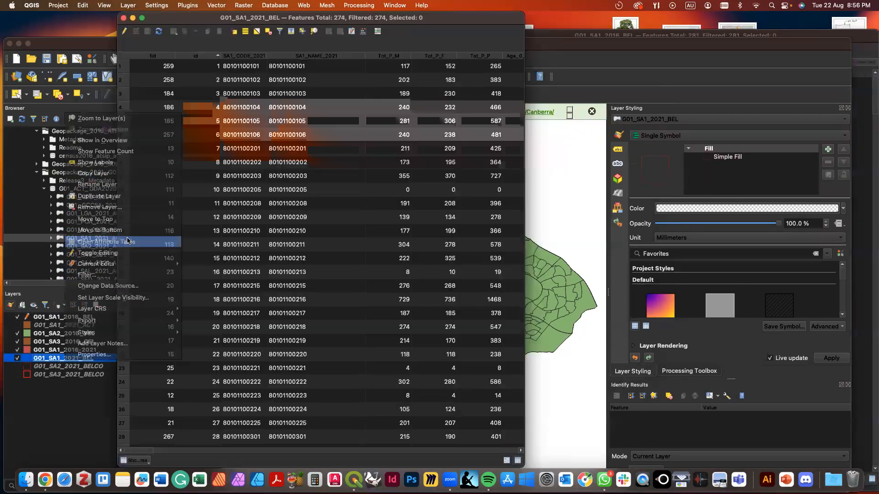
{"action": "left_click_drag", "start_coordinate": [435, 24], "coordinate": [348, 35]}
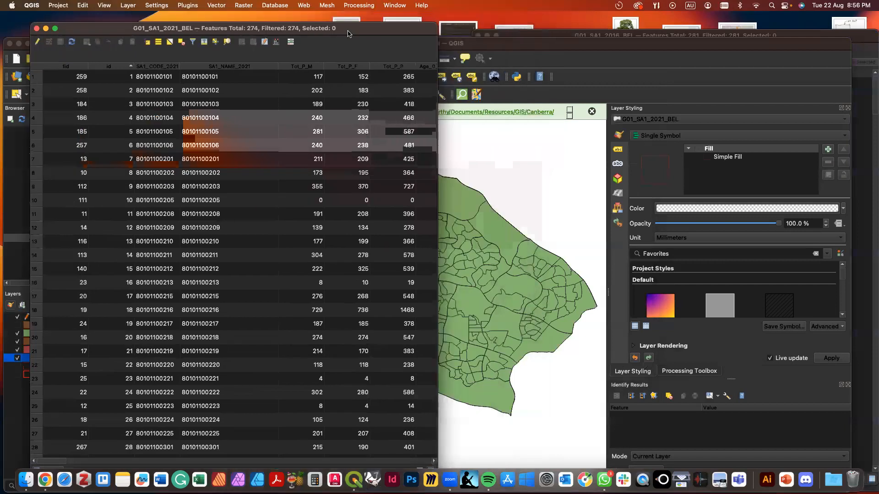
Bring the G01_SA1_2016_BEL table next to the 2021 table and compare its Convert codes with SA1_CODE_2021.
{"action": "left_click", "coordinate": [508, 42]}
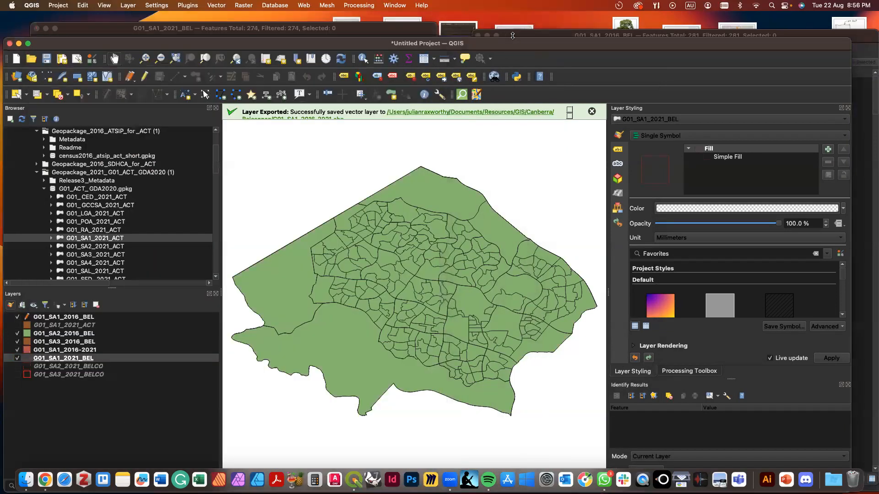
{"action": "left_click", "coordinate": [522, 36]}
{"action": "left_click", "coordinate": [397, 31]}
{"action": "left_click_drag", "start_coordinate": [556, 37], "coordinate": [289, 29]}
{"action": "left_click_drag", "start_coordinate": [291, 18], "coordinate": [300, 18]}
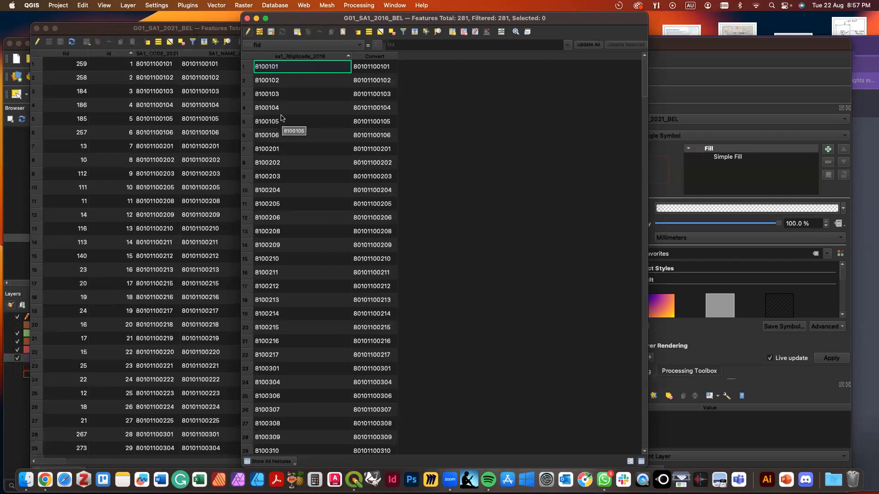
Close both attribute tables and check the columns in the attribute table of G01_SA1_2016-2021.
{"action": "left_click", "coordinate": [247, 18]}
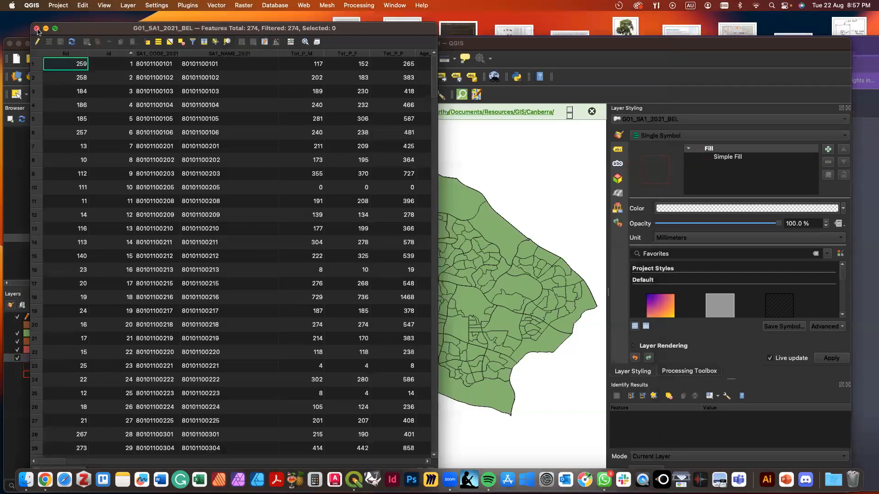
{"action": "left_click", "coordinate": [37, 28]}
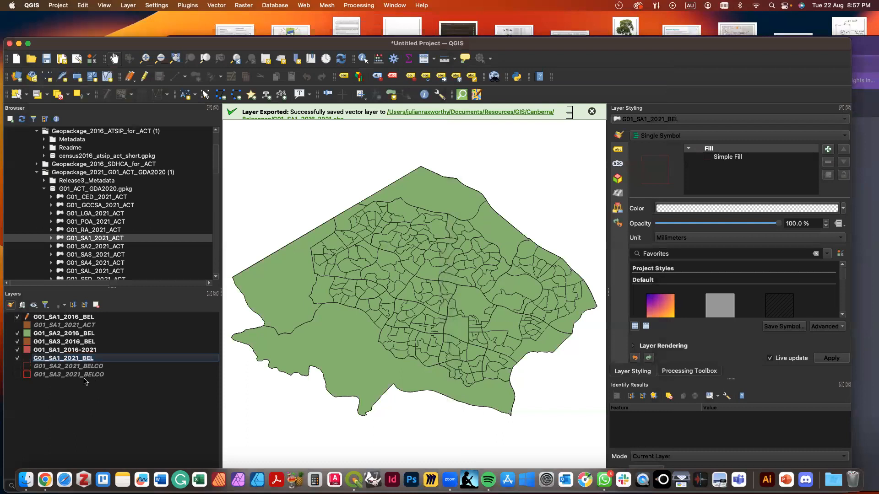
{"action": "left_click", "coordinate": [90, 351]}
{"action": "right_click", "coordinate": [91, 350]}
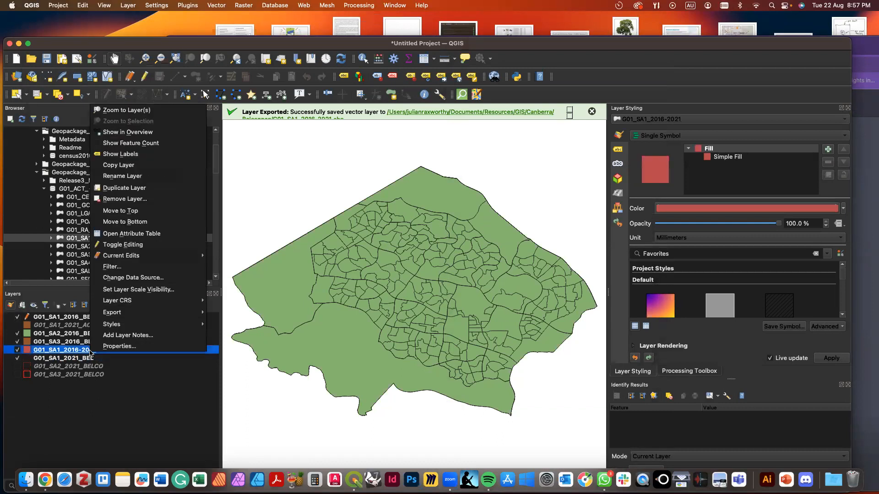
{"action": "left_click", "coordinate": [156, 233]}
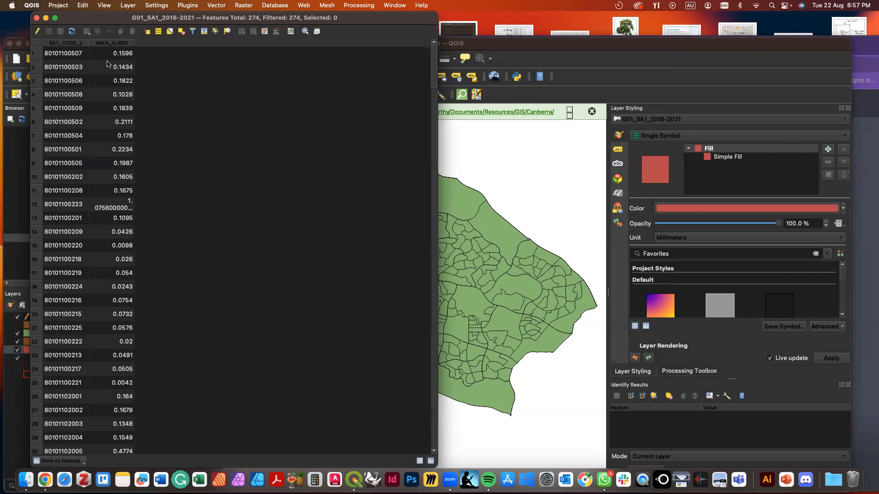
{"action": "left_click", "coordinate": [37, 18]}
{"action": "left_click", "coordinate": [82, 407]}
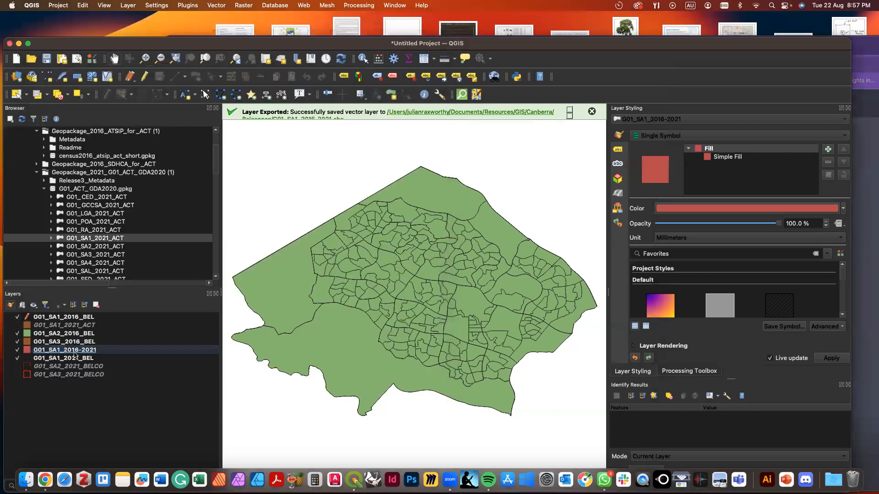
Add a join on the G01_SA1_2016-2021 layer to G01_SA1_2016_BEL, matching its Convert field to the target field SA1_CODE_2.
{"action": "right_click", "coordinate": [74, 353]}
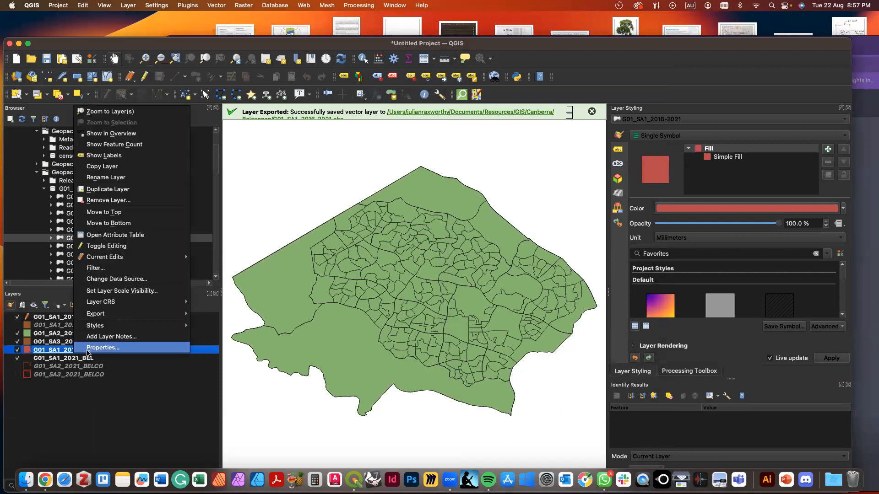
{"action": "left_click", "coordinate": [101, 347]}
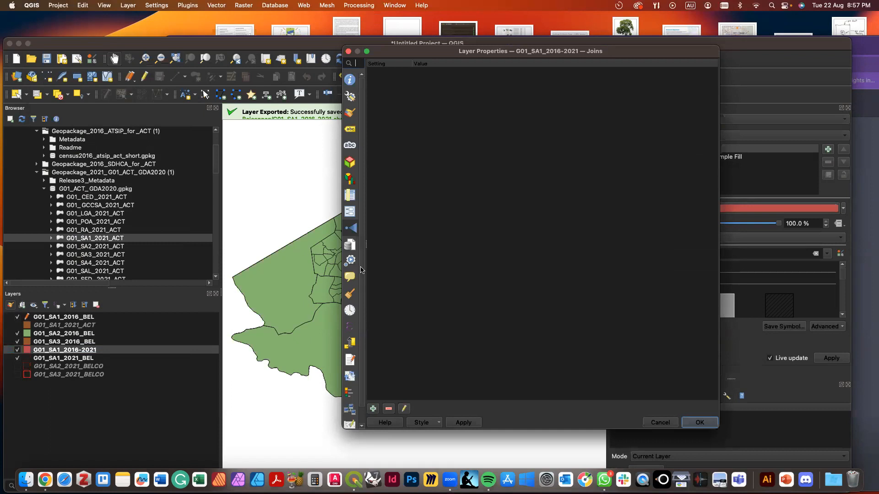
{"action": "left_click", "coordinate": [374, 409]}
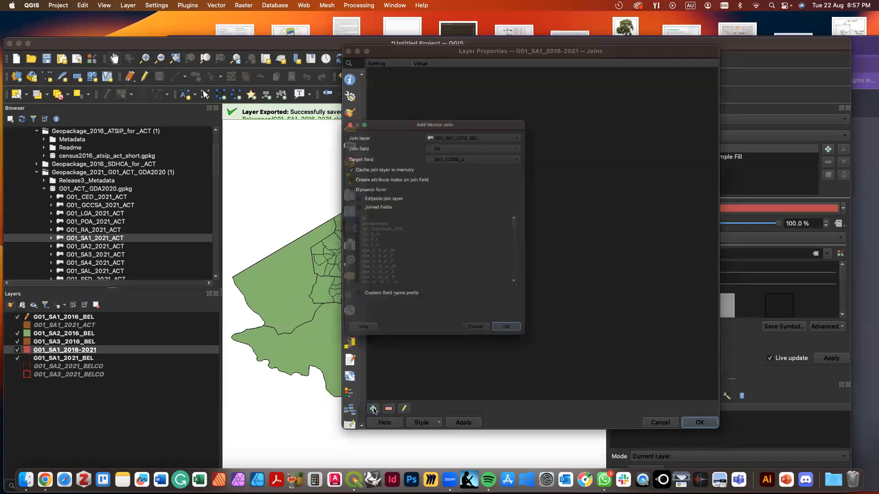
{"action": "left_click", "coordinate": [463, 114]}
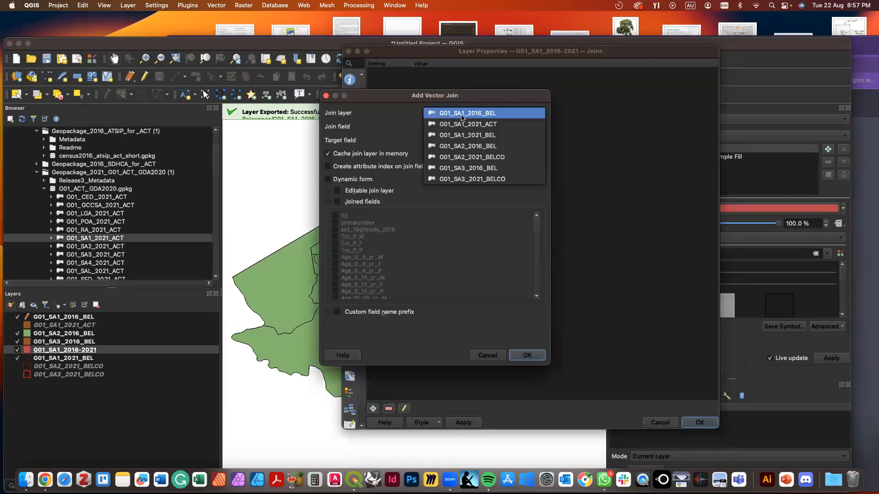
{"action": "left_click", "coordinate": [493, 118]}
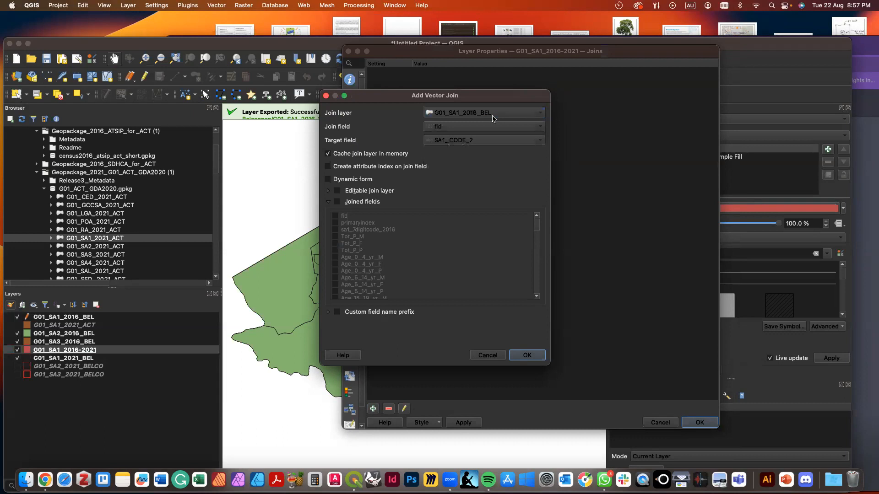
{"action": "left_click", "coordinate": [463, 129]}
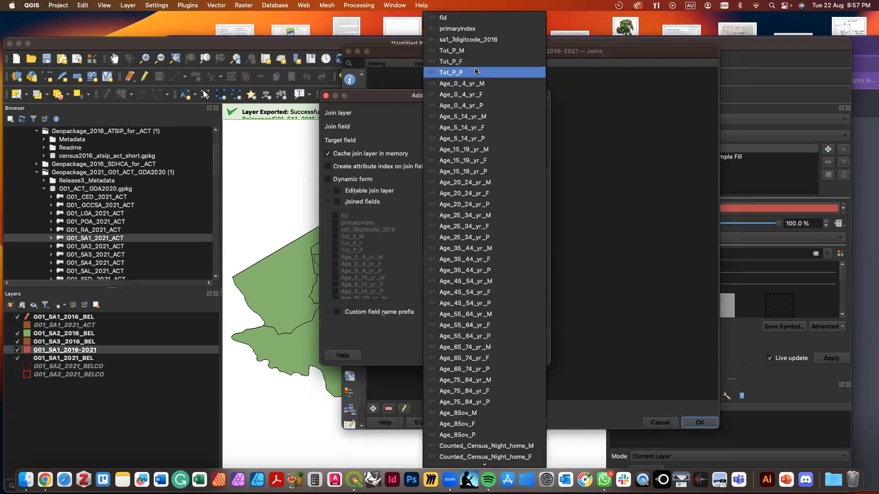
{"action": "scroll", "coordinate": [462, 108], "scroll_direction": "down", "scroll_amount": 20}
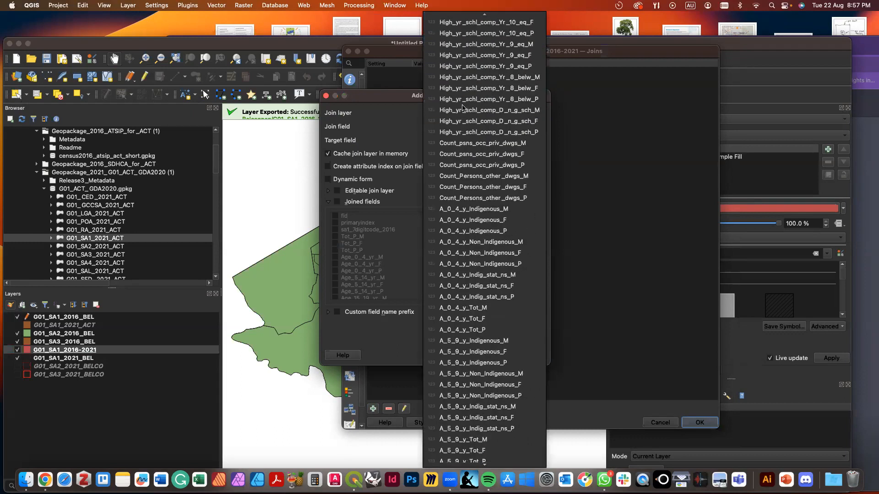
{"action": "scroll", "coordinate": [463, 108], "scroll_direction": "down", "scroll_amount": 12}
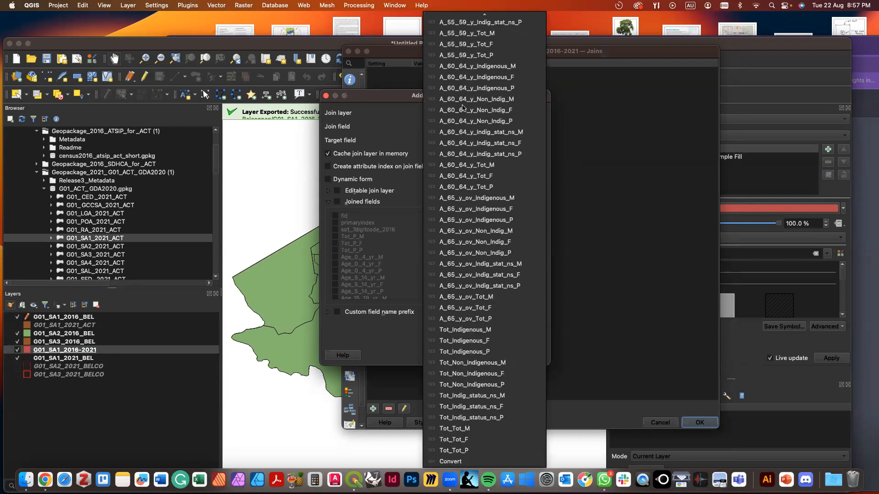
{"action": "left_click", "coordinate": [456, 461]}
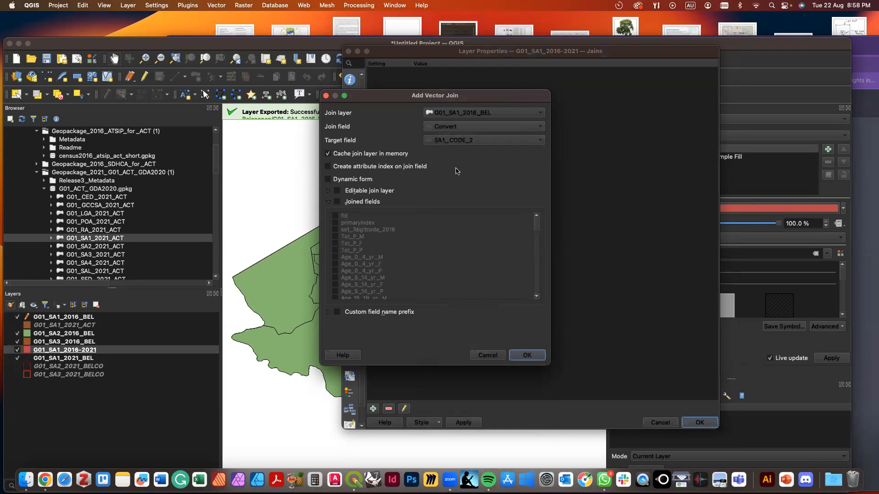
Limit the G01_SA1_2016_BEL join to the Tot_P_P field and apply it to the layer.
{"action": "left_click", "coordinate": [337, 201]}
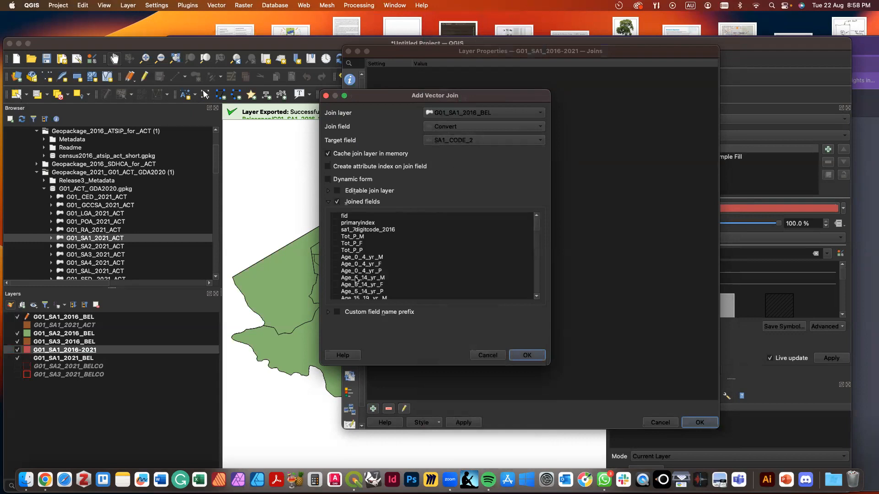
{"action": "left_click", "coordinate": [336, 251]}
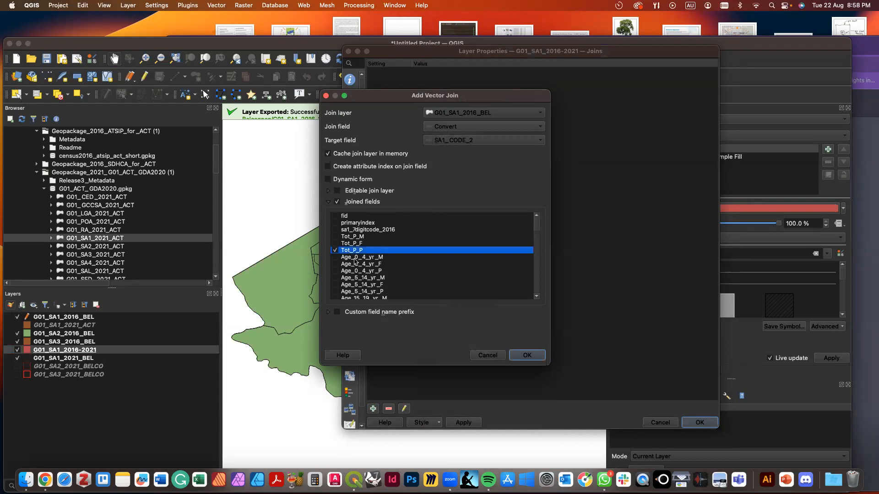
{"action": "left_click", "coordinate": [512, 357]}
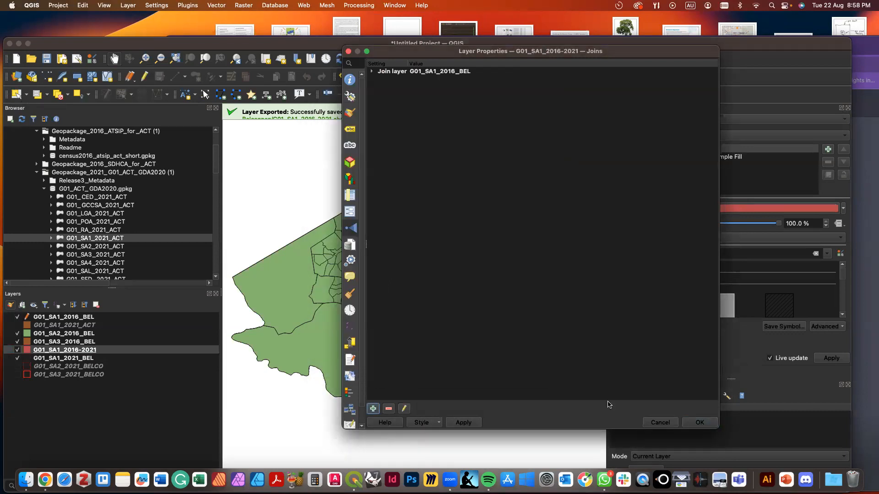
{"action": "left_click", "coordinate": [464, 422]}
{"action": "left_click", "coordinate": [700, 421]}
Examine the joined 2016 population column throughout the attribute table of G01_SA1_2016-2021.
{"action": "left_click", "coordinate": [144, 407]}
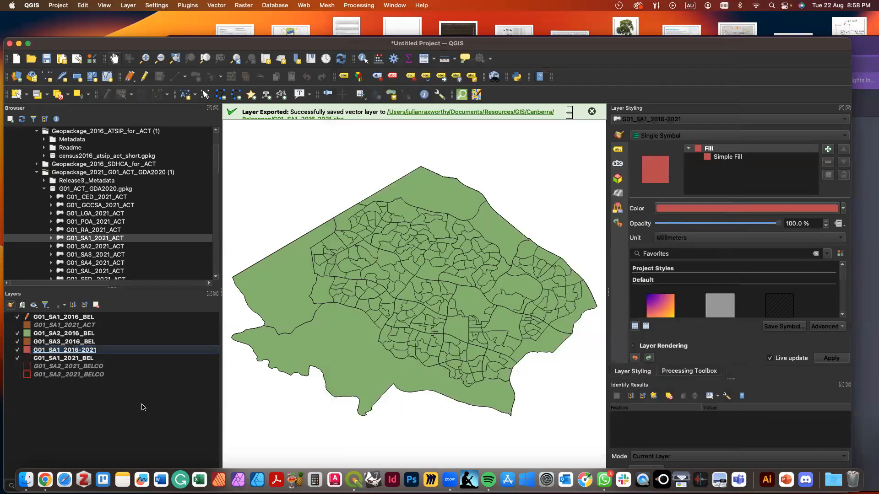
{"action": "left_click", "coordinate": [93, 353]}
{"action": "right_click", "coordinate": [93, 352]}
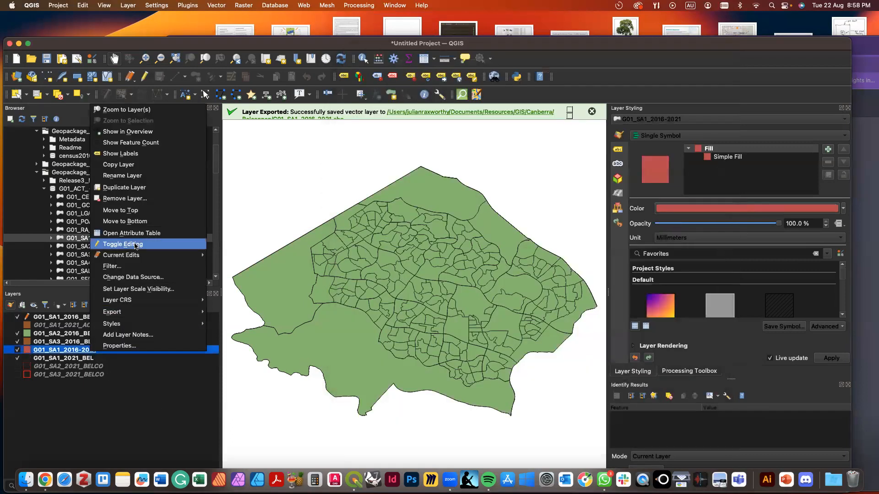
{"action": "left_click", "coordinate": [136, 235]}
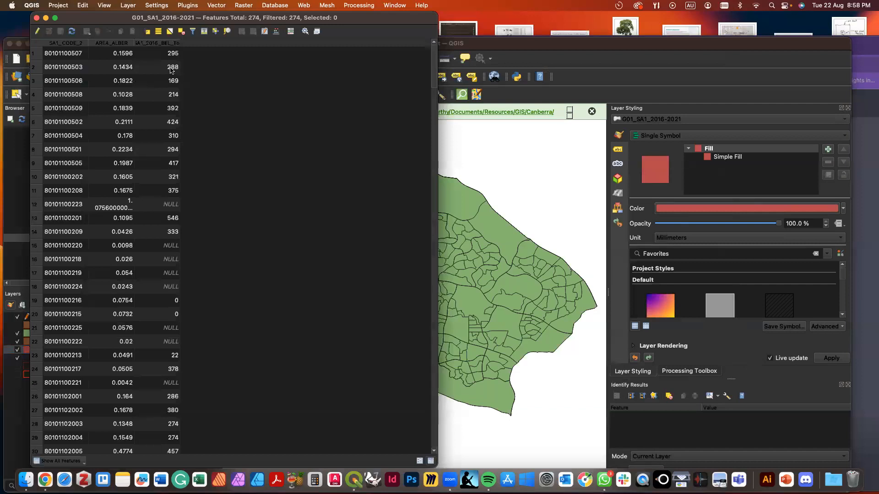
{"action": "left_click_drag", "start_coordinate": [117, 21], "coordinate": [304, 54]}
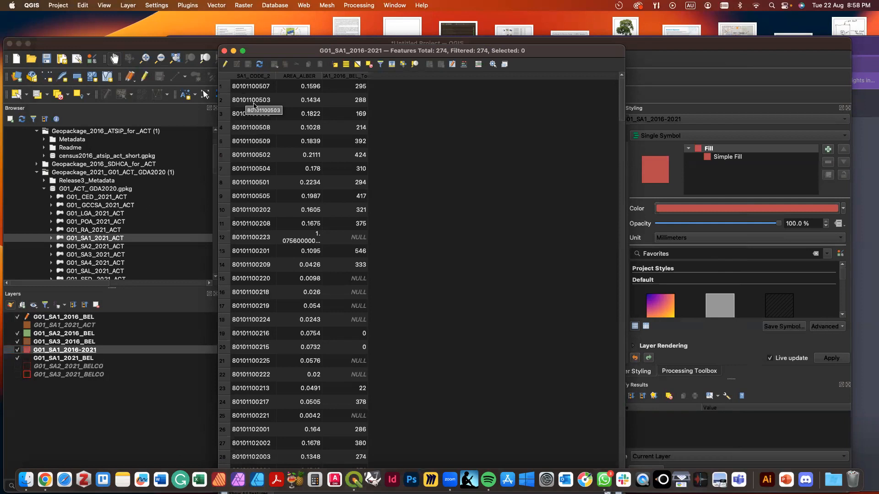
{"action": "scroll", "coordinate": [298, 298], "scroll_direction": "down", "scroll_amount": 20}
{"action": "scroll", "coordinate": [297, 298], "scroll_direction": "down", "scroll_amount": 20}
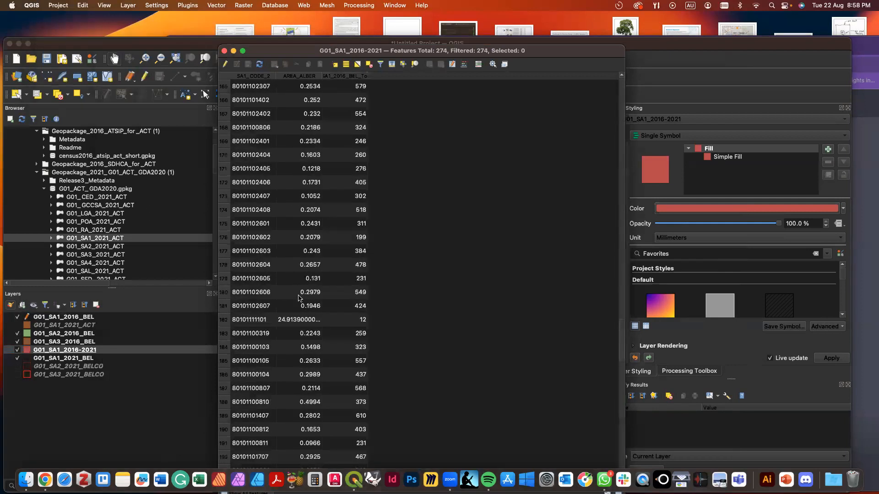
{"action": "scroll", "coordinate": [298, 298], "scroll_direction": "up", "scroll_amount": 20}
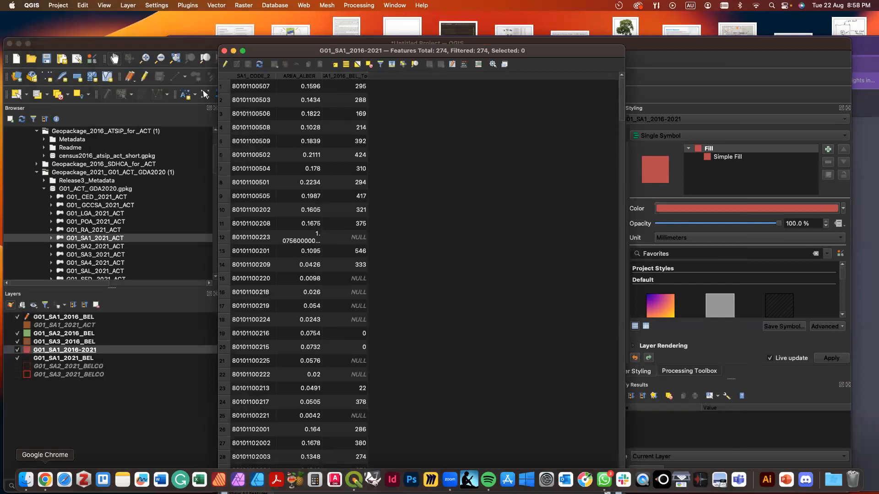
{"action": "left_click", "coordinate": [45, 480]}
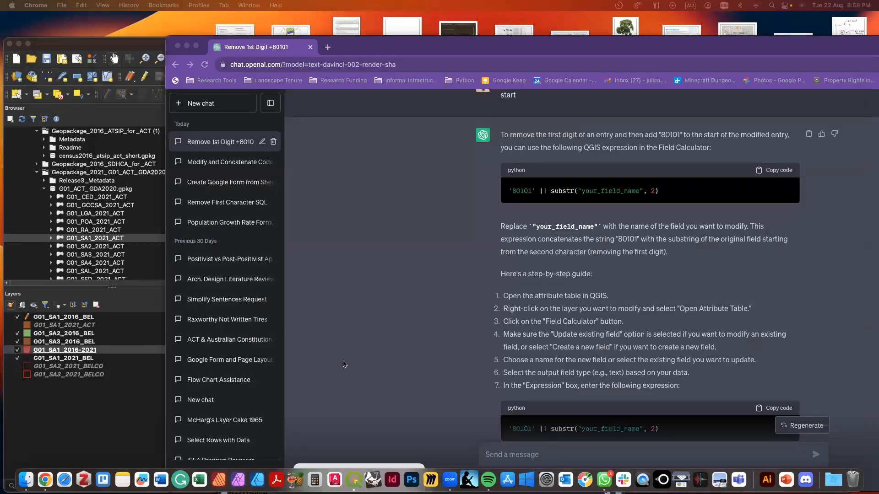
{"action": "left_click", "coordinate": [143, 56]}
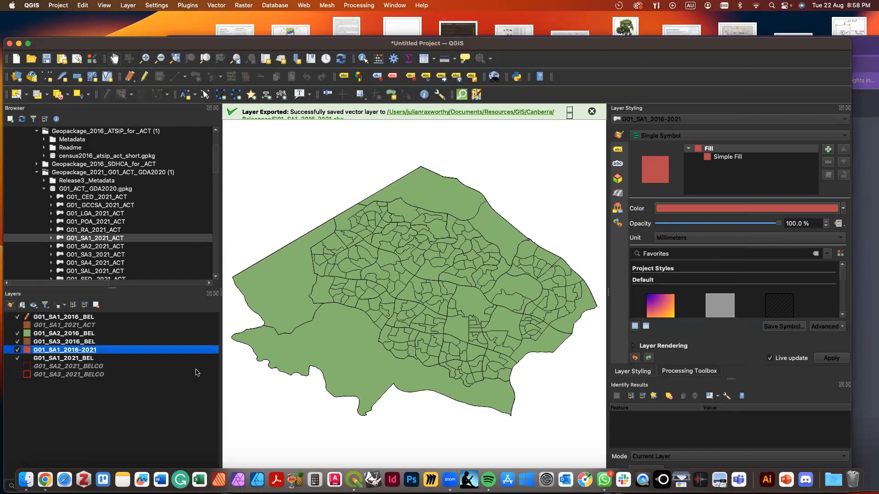
{"action": "left_click", "coordinate": [104, 417]}
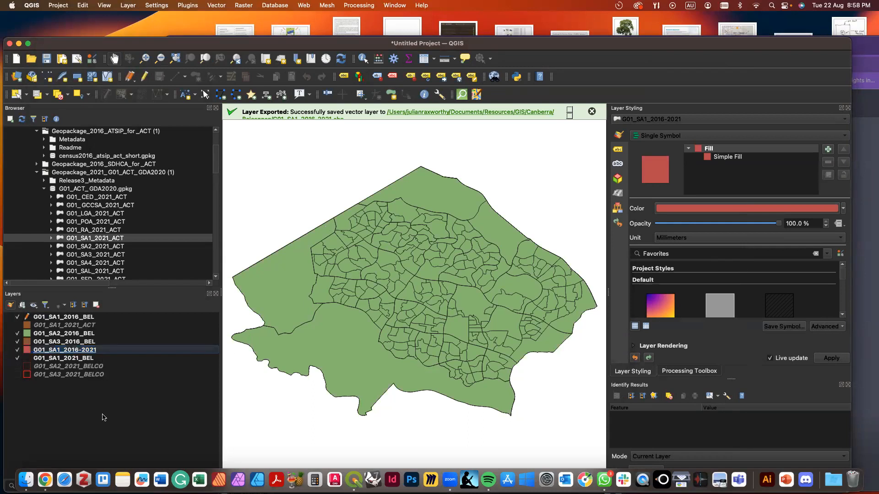
Add a second join on G01_SA1_2016-2021 to G01_SA1_2021_BEL, matching SA1_CODE_2021 to the target field SA1_CODE_2.
{"action": "right_click", "coordinate": [80, 351]}
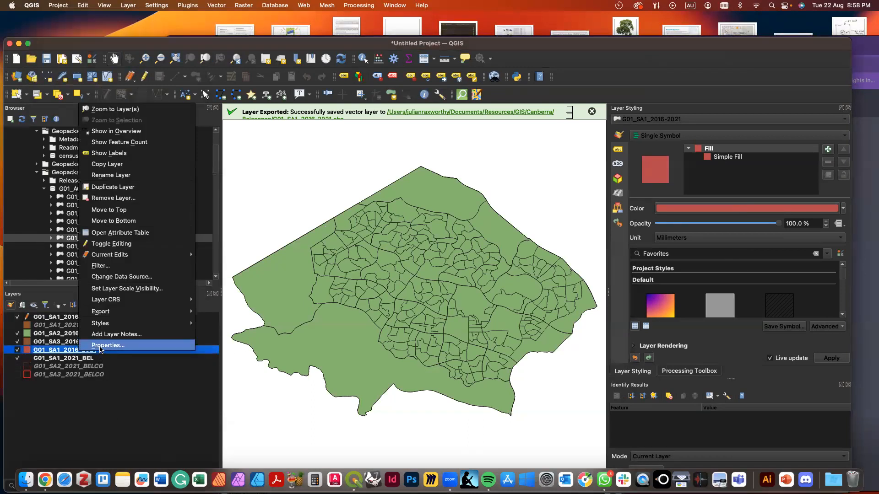
{"action": "left_click", "coordinate": [102, 346]}
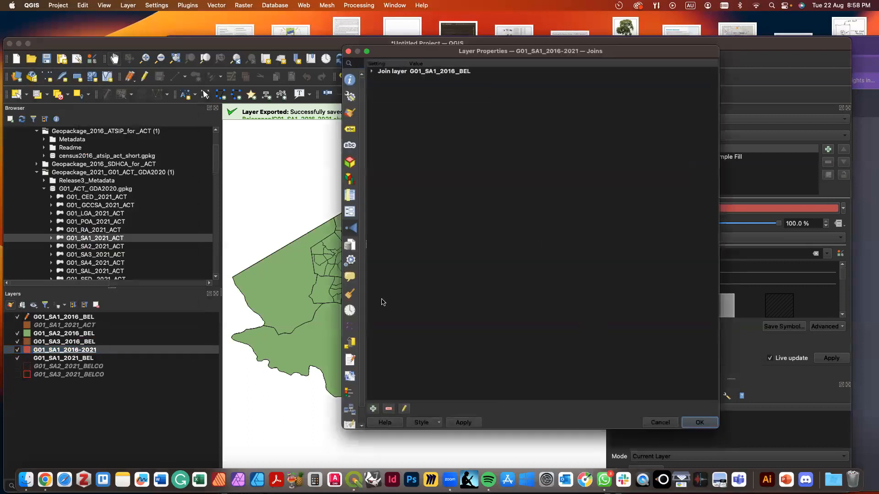
{"action": "left_click", "coordinate": [373, 408]}
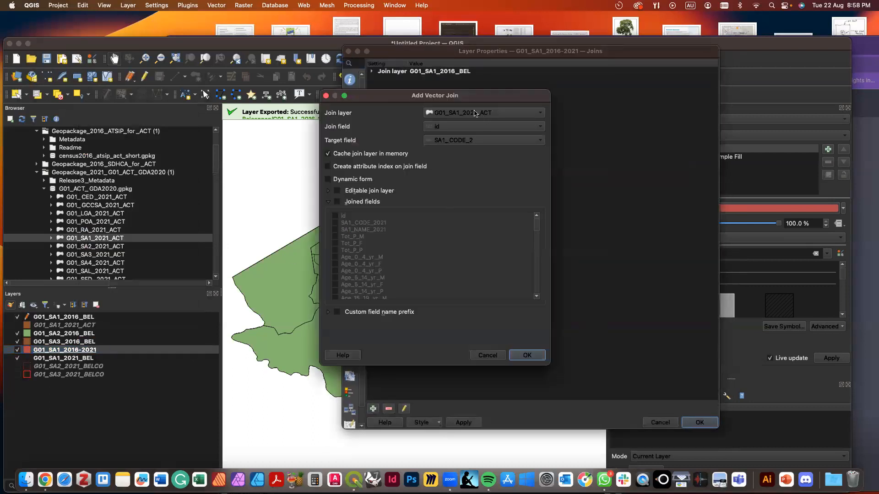
{"action": "left_click", "coordinate": [471, 113]}
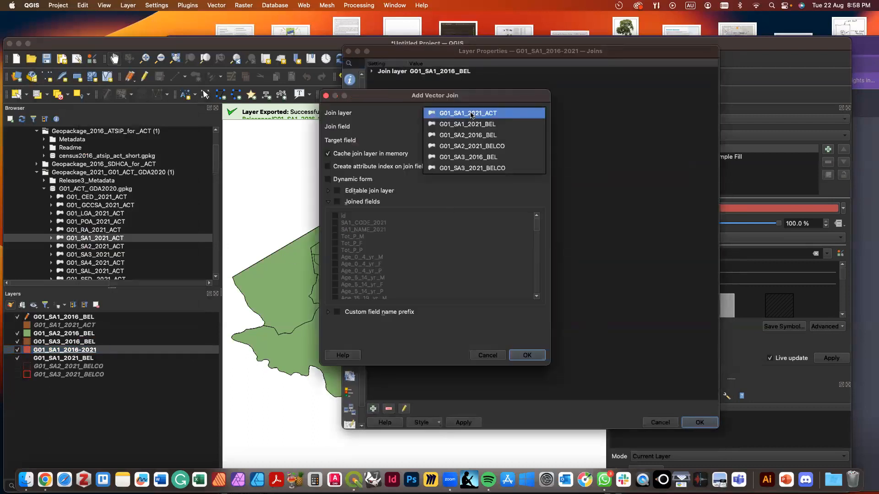
{"action": "left_click", "coordinate": [504, 128]}
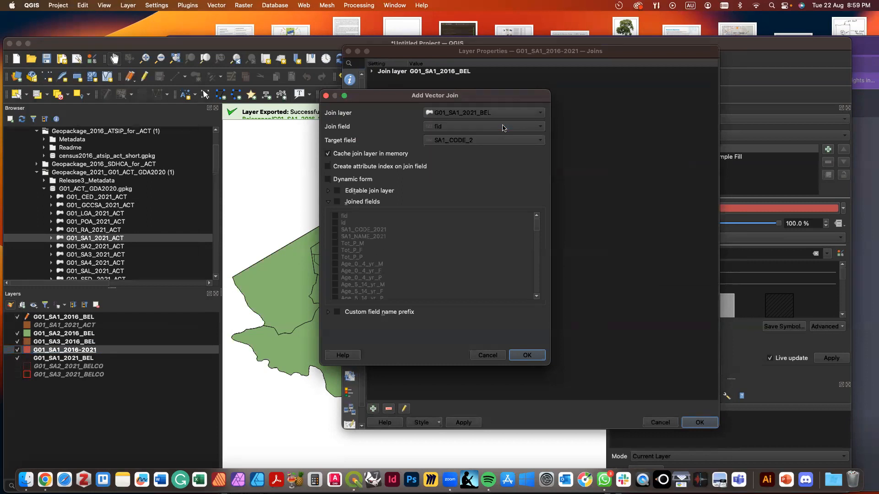
{"action": "left_click", "coordinate": [477, 127]}
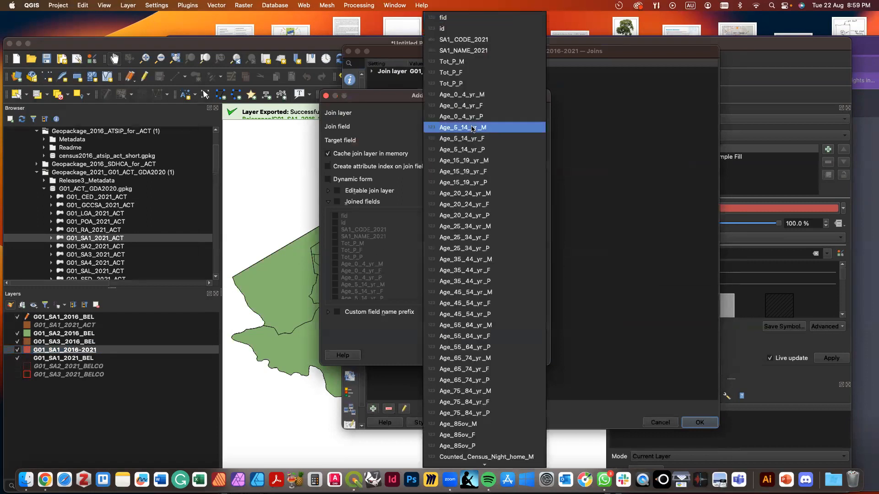
{"action": "left_click", "coordinate": [488, 40]}
{"action": "left_click", "coordinate": [471, 140]}
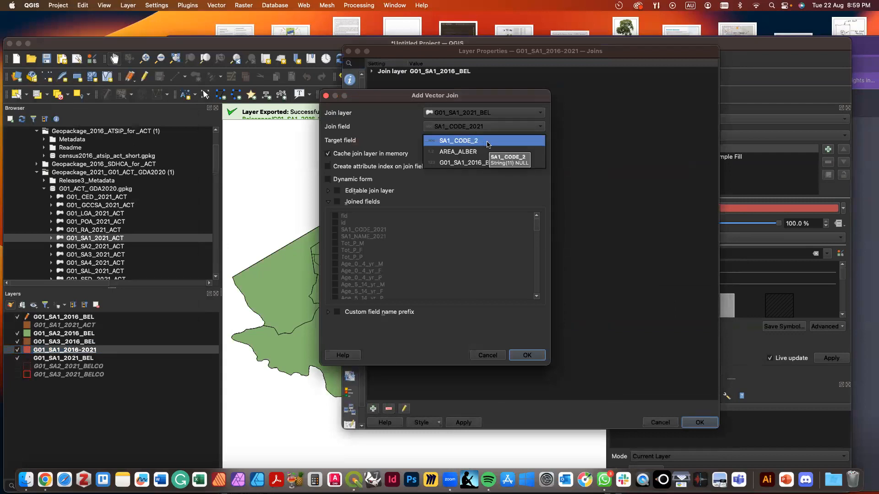
{"action": "left_click", "coordinate": [488, 141]}
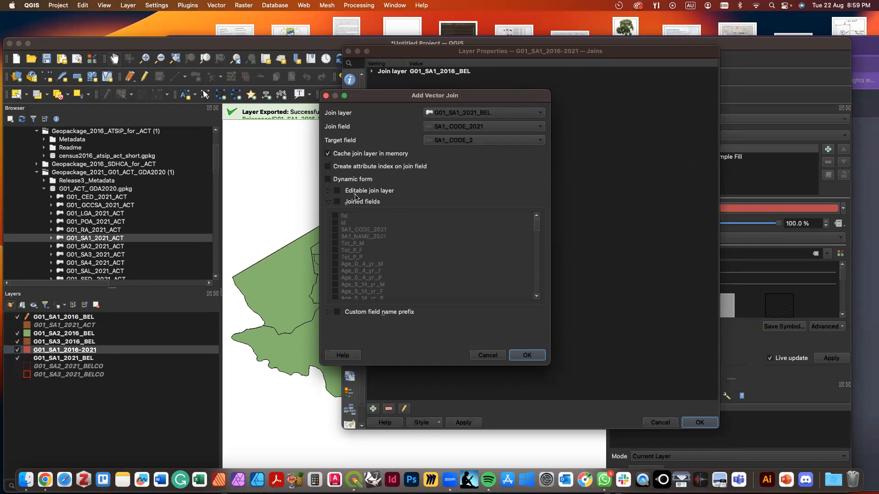
Limit the G01_SA1_2021_BEL join to the Tot_P_P field and accept the layer properties.
{"action": "left_click", "coordinate": [338, 201]}
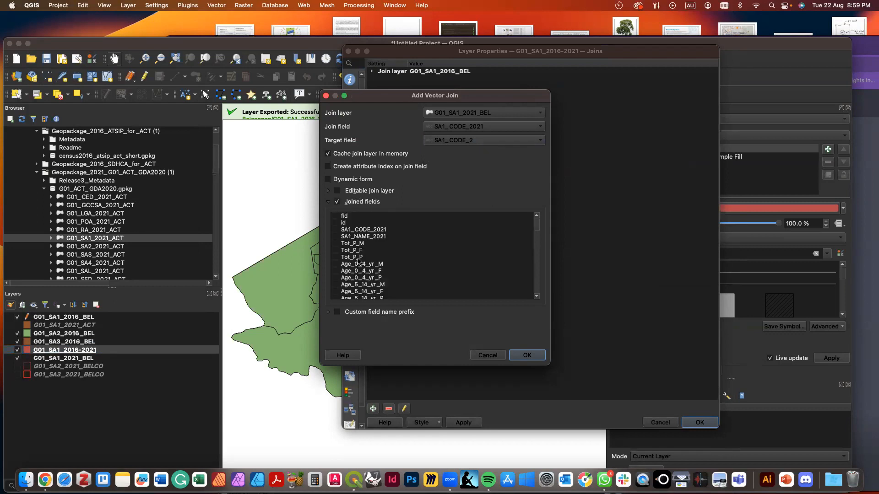
{"action": "left_click", "coordinate": [336, 257]}
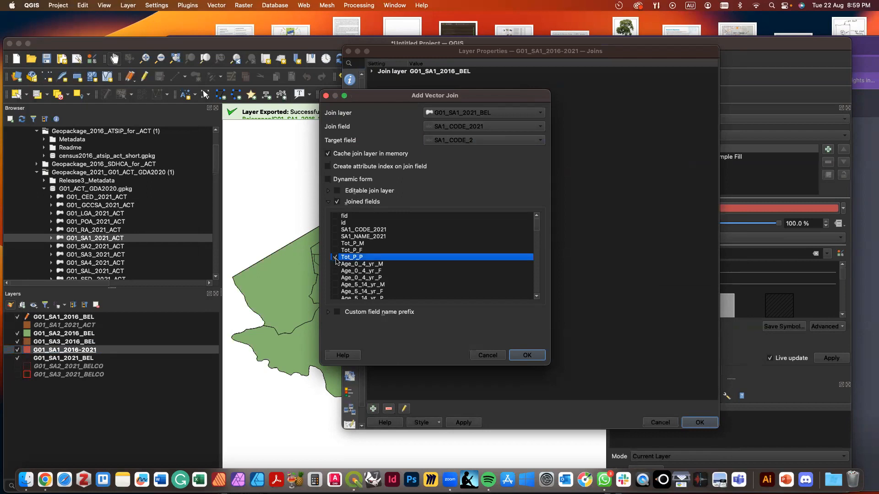
{"action": "left_click", "coordinate": [537, 356]}
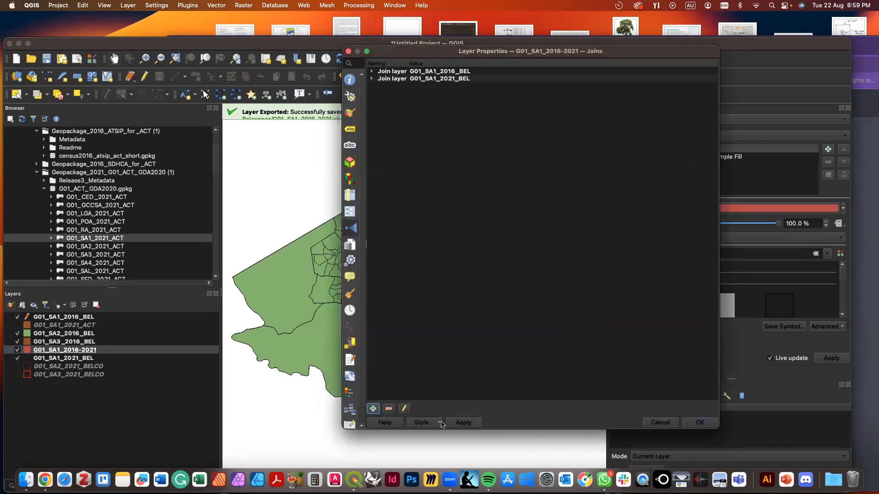
{"action": "left_click", "coordinate": [700, 422]}
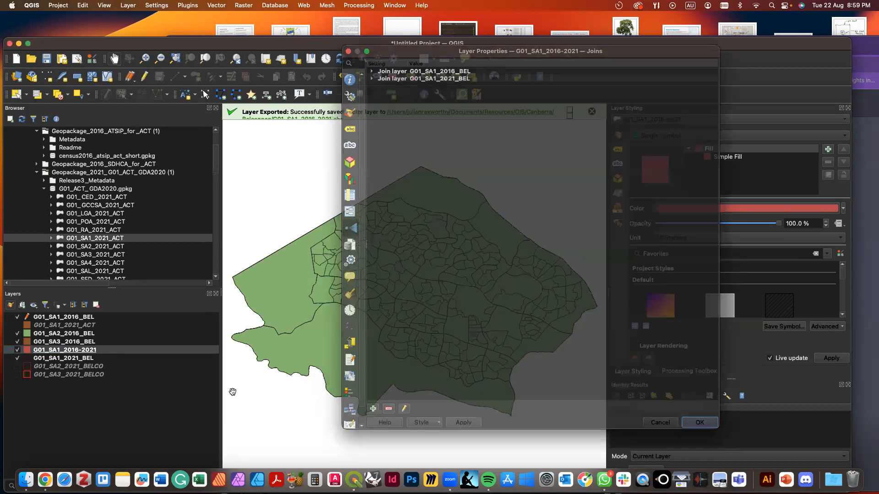
Examine the joined 2016 and 2021 population columns in the attribute table of G01_SA1_2016-2021.
{"action": "left_click", "coordinate": [153, 352]}
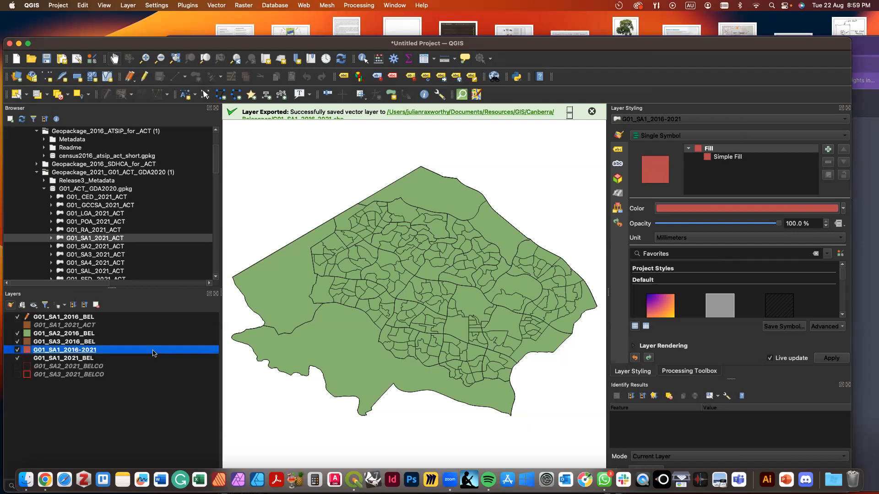
{"action": "right_click", "coordinate": [154, 352]}
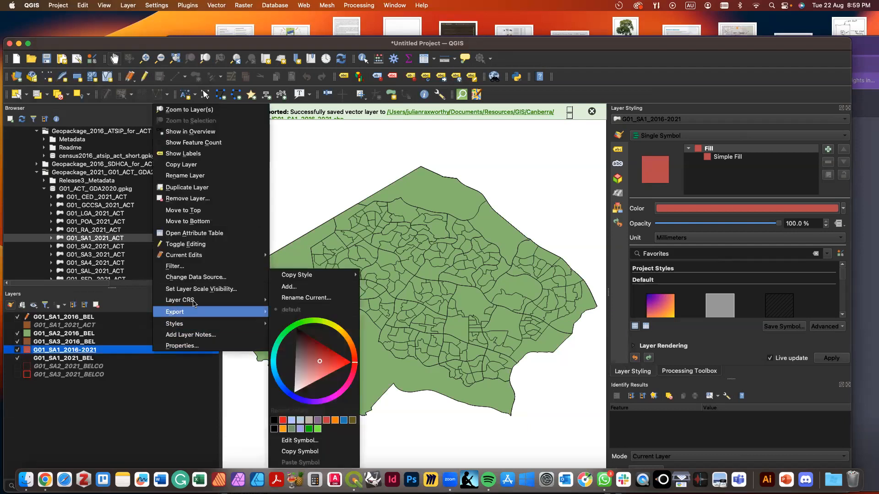
{"action": "left_click", "coordinate": [194, 233]}
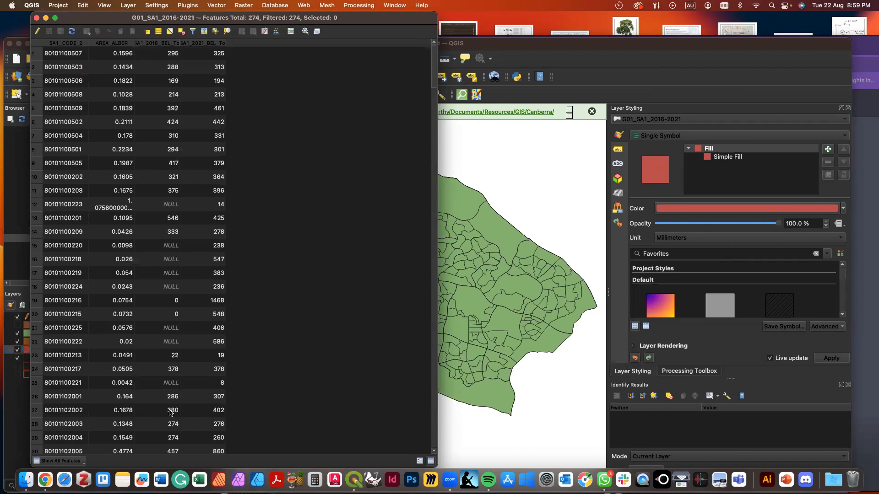
{"action": "scroll", "coordinate": [215, 430], "scroll_direction": "down", "scroll_amount": 6}
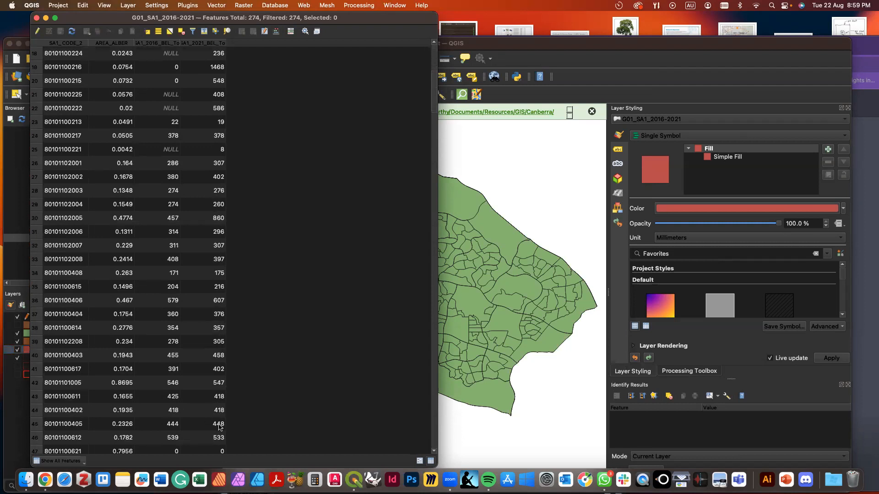
{"action": "scroll", "coordinate": [220, 427], "scroll_direction": "down", "scroll_amount": 2}
{"action": "scroll", "coordinate": [220, 427], "scroll_direction": "down", "scroll_amount": 10}
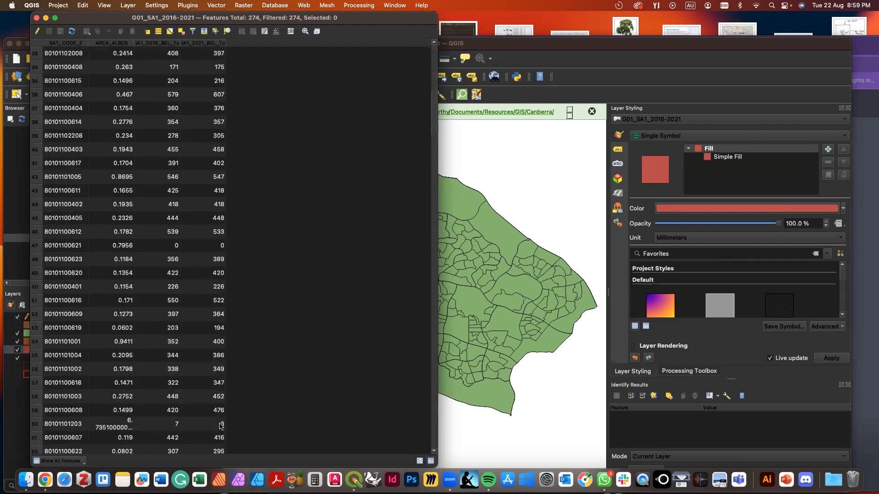
{"action": "scroll", "coordinate": [220, 427], "scroll_direction": "up", "scroll_amount": 2}
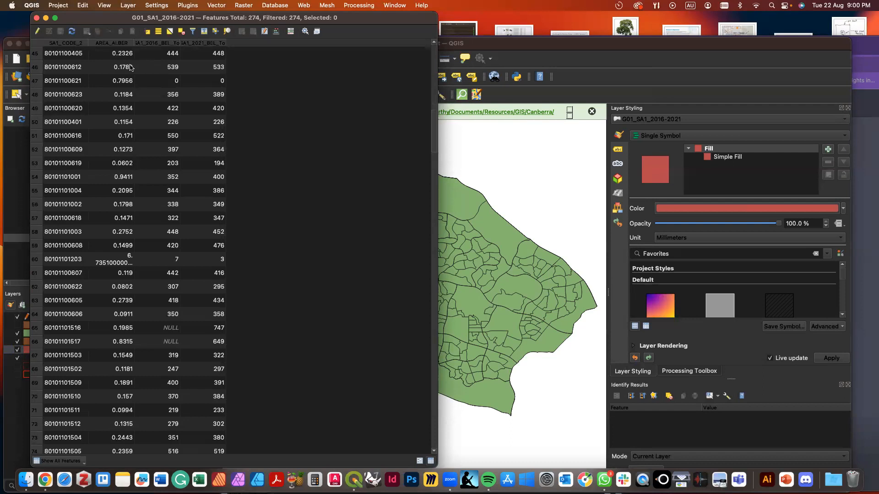
Open the field calculator, and in Chrome ask ChatGPT to "Provide a QGIS expression for calculating population growth".
{"action": "left_click", "coordinate": [276, 32]}
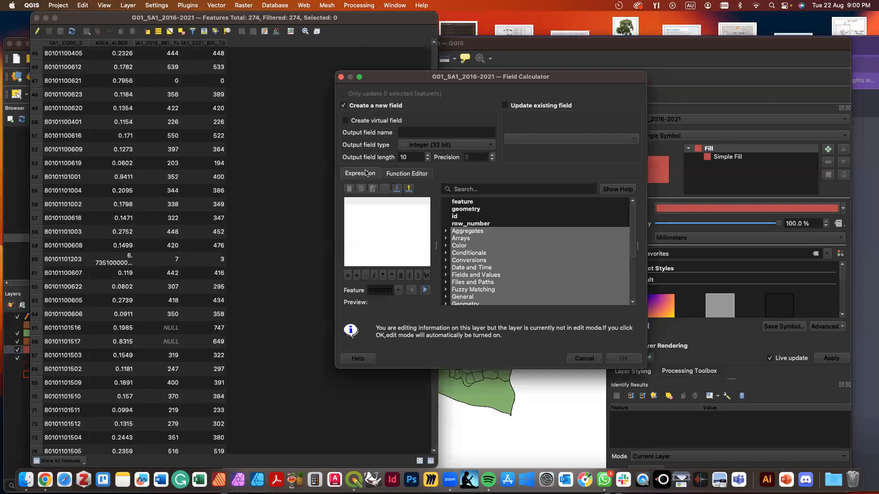
{"action": "left_click", "coordinate": [45, 479]}
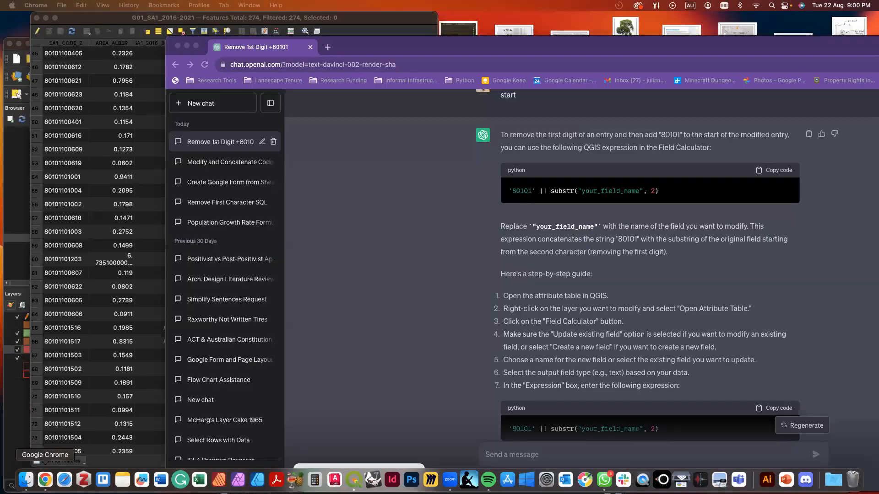
{"action": "scroll", "coordinate": [658, 286], "scroll_direction": "down", "scroll_amount": 5}
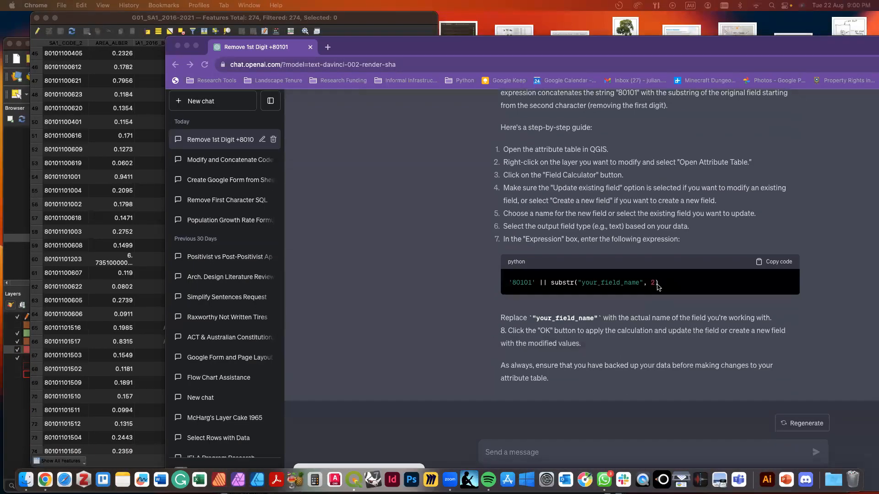
{"action": "left_click", "coordinate": [546, 451]}
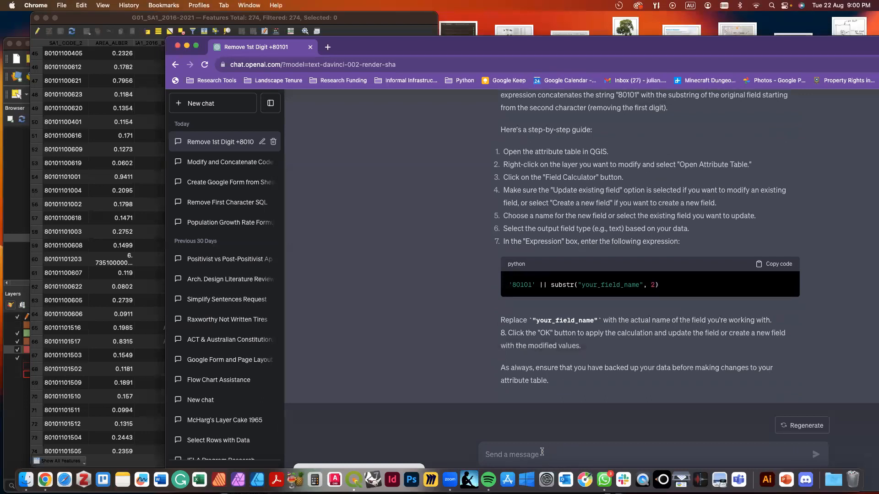
{"action": "type", "text": "Provide a"}
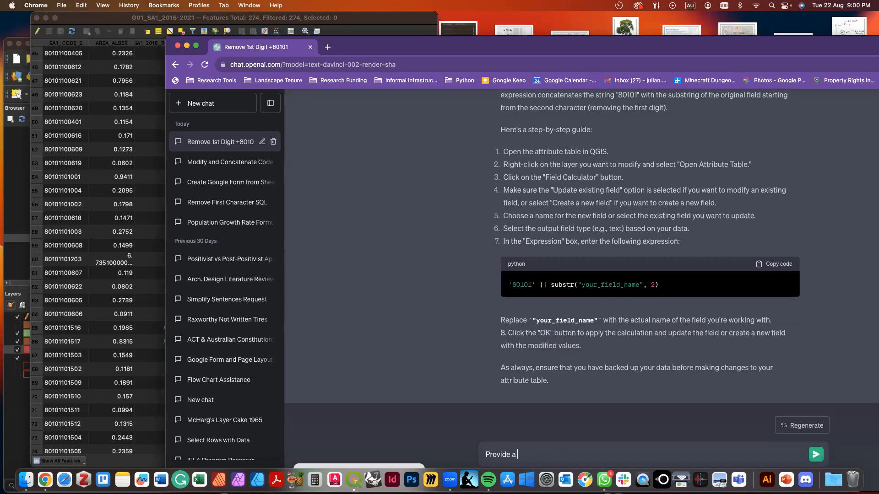
{"action": "type", "text": " QGIS expression for calculating popul"}
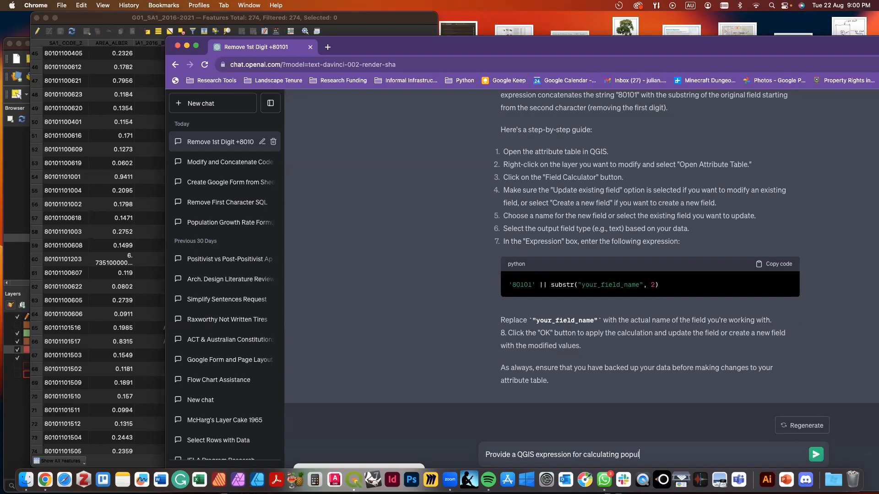
{"action": "type", "text": "ation growth"}
{"action": "key", "text": "Return"}
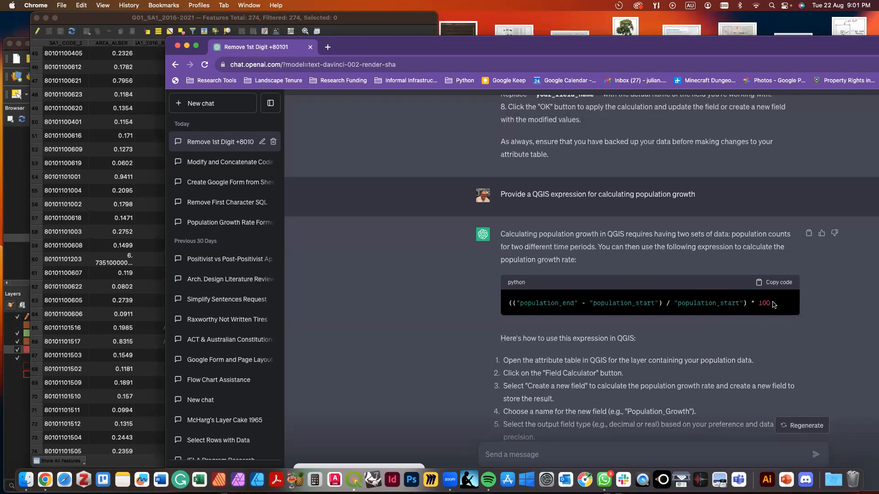
Copy ChatGPT's population growth expression into the field calculator's expression in QGIS.
{"action": "left_click_drag", "start_coordinate": [773, 304], "coordinate": [507, 305]}
{"action": "key", "text": "super+c"}
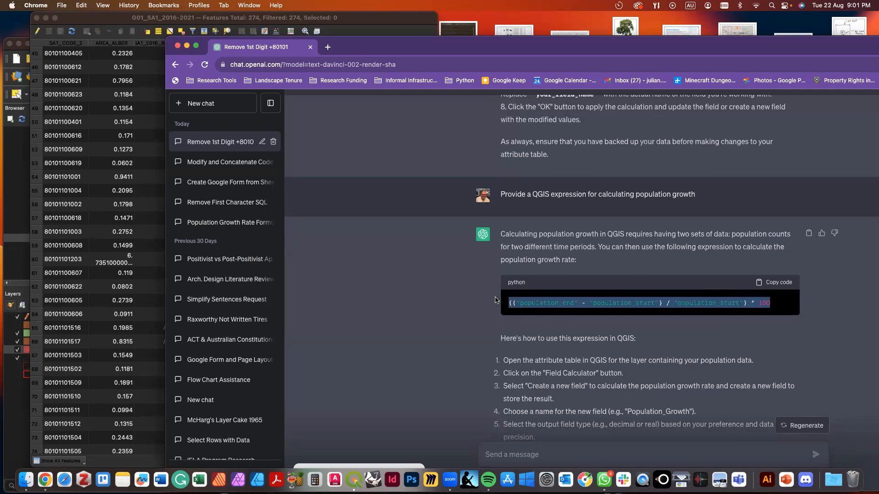
{"action": "left_click", "coordinate": [342, 20]}
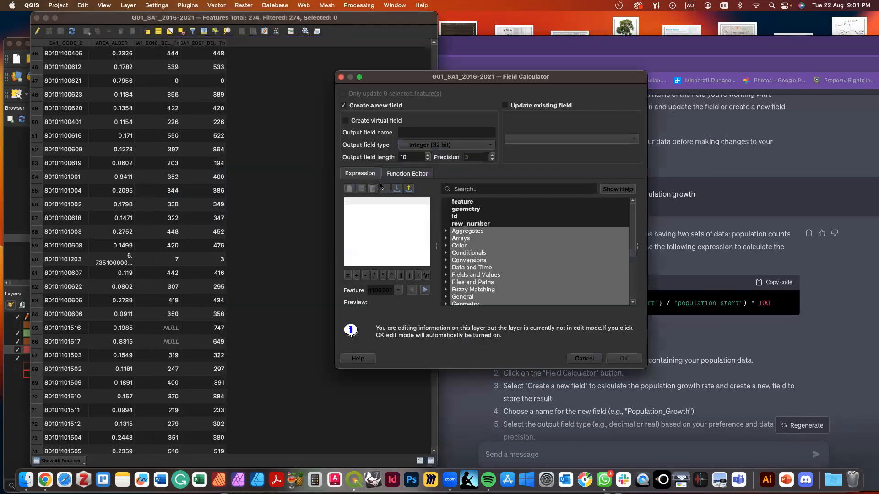
{"action": "key", "text": "super+v"}
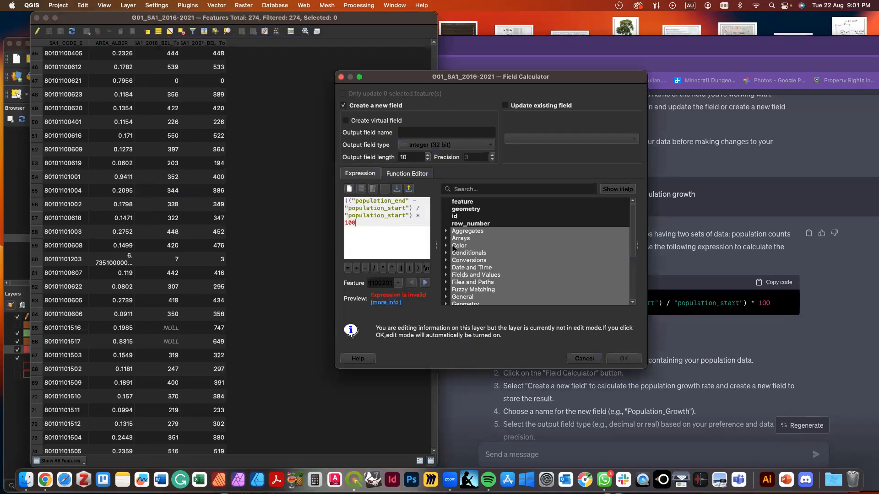
Replace "population_end" in the expression with the joined field G01_SA1_2021_BEL_Tot_P_P.
{"action": "scroll", "coordinate": [466, 288], "scroll_direction": "down", "scroll_amount": 1}
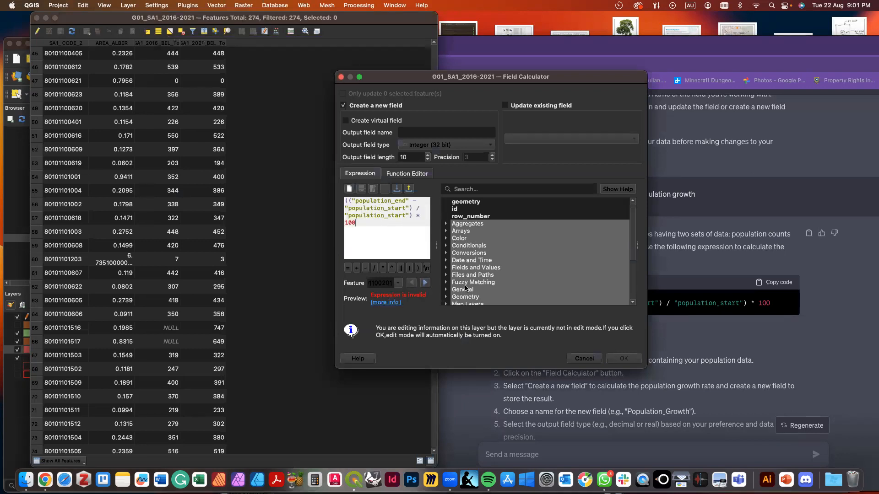
{"action": "left_click", "coordinate": [446, 267]}
{"action": "scroll", "coordinate": [472, 282], "scroll_direction": "down", "scroll_amount": 3}
{"action": "scroll", "coordinate": [471, 283], "scroll_direction": "down", "scroll_amount": 2}
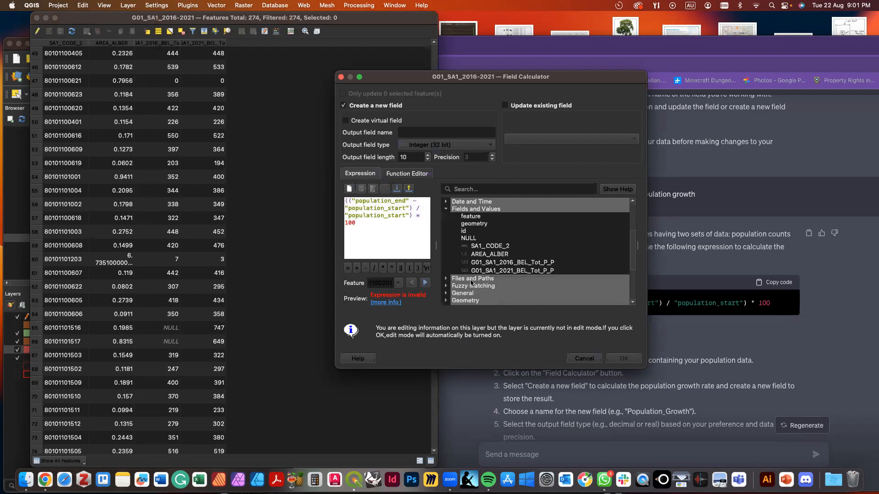
{"action": "left_click_drag", "start_coordinate": [351, 200], "coordinate": [405, 204]}
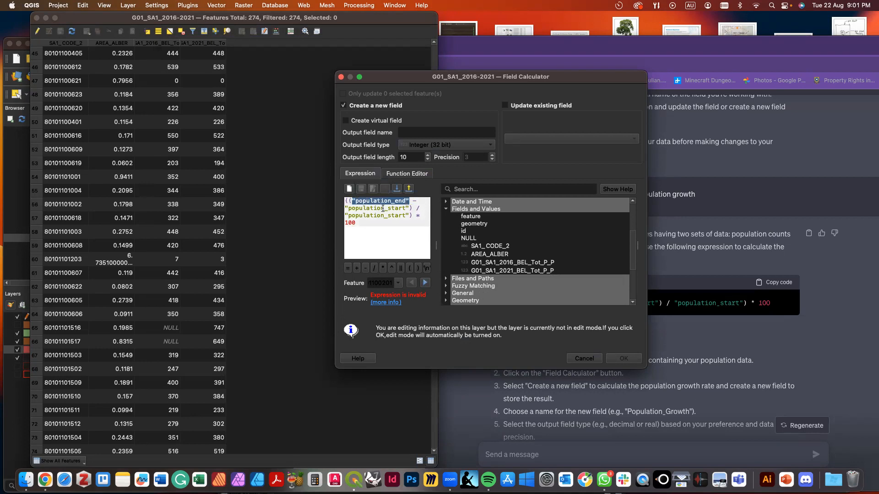
{"action": "double_click", "coordinate": [521, 271]}
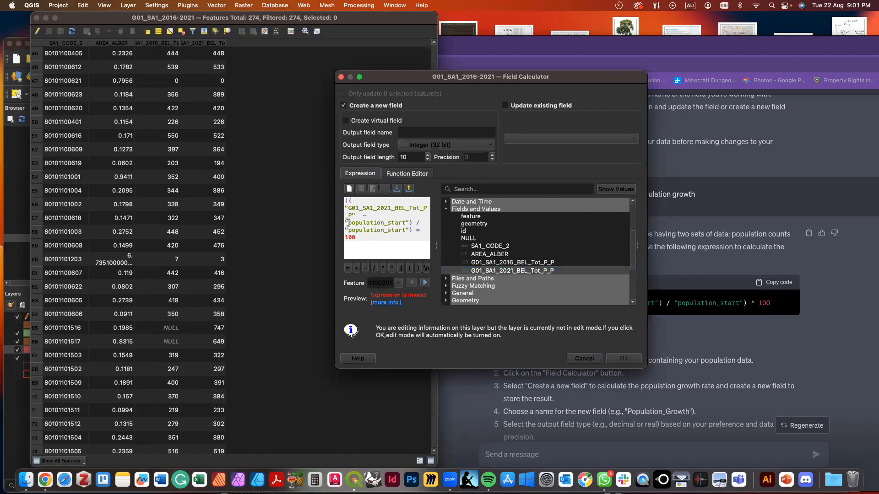
Replace both occurrences of "population_start" in the expression with the joined field G01_SA1_2016_BEL_Tot_P_P.
{"action": "left_click_drag", "start_coordinate": [345, 222], "coordinate": [411, 222]}
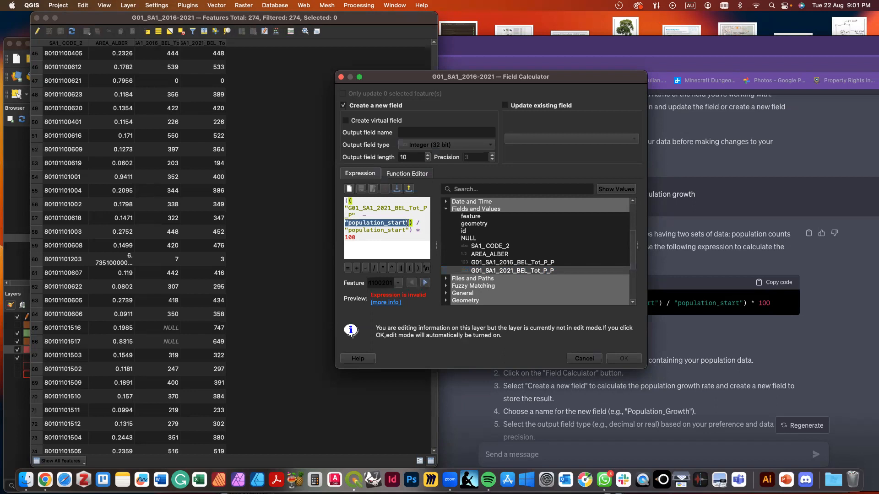
{"action": "double_click", "coordinate": [523, 262]}
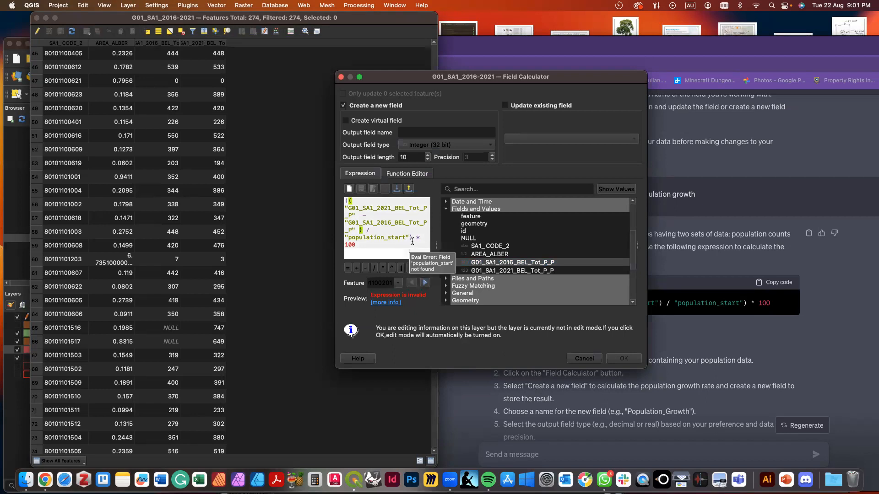
{"action": "left_click_drag", "start_coordinate": [409, 238], "coordinate": [340, 237]}
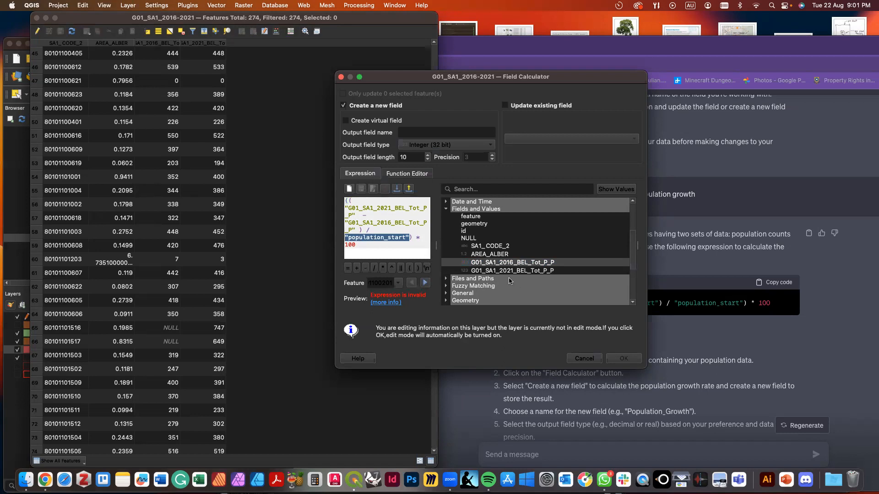
{"action": "double_click", "coordinate": [507, 264]}
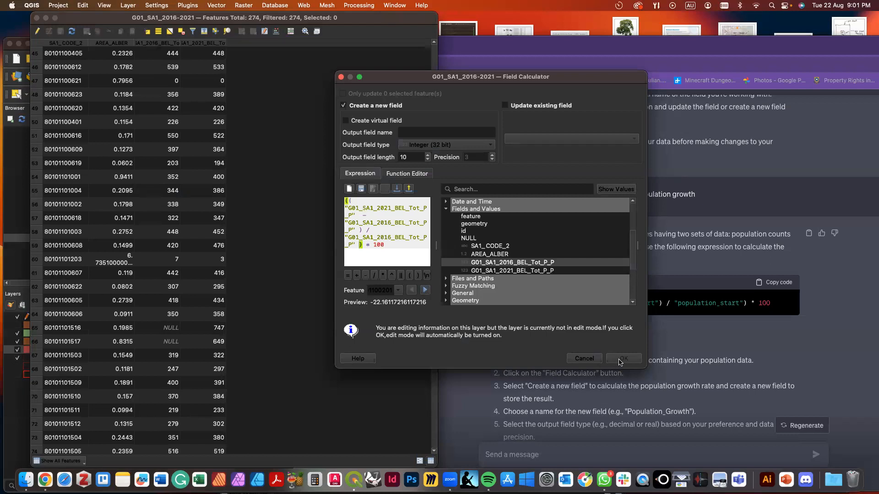
Name the output field Grow_Rate and set its type to Decimal number (real).
{"action": "left_click", "coordinate": [410, 134]}
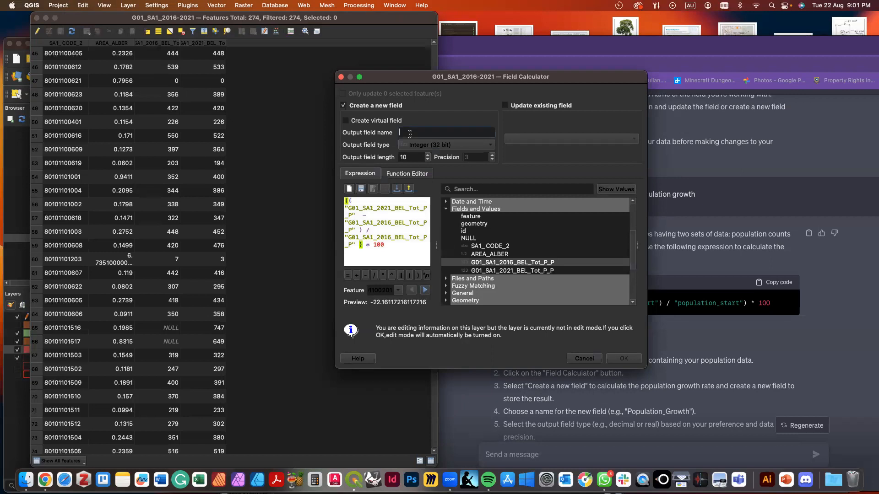
{"action": "type", "text": "Grow_Rate"}
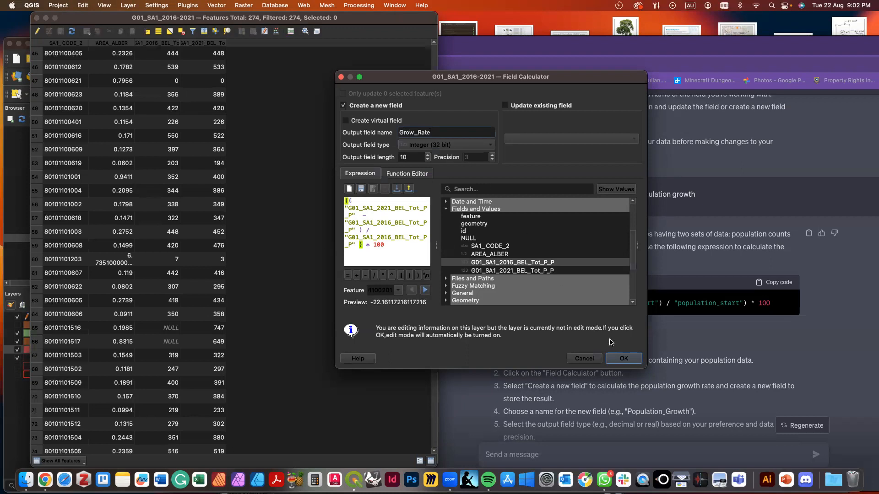
{"action": "left_click", "coordinate": [422, 145]}
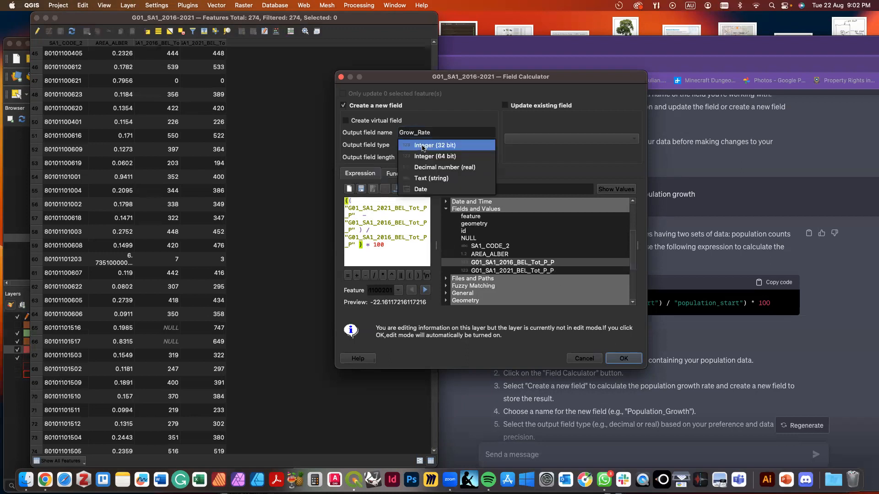
{"action": "left_click", "coordinate": [460, 169]}
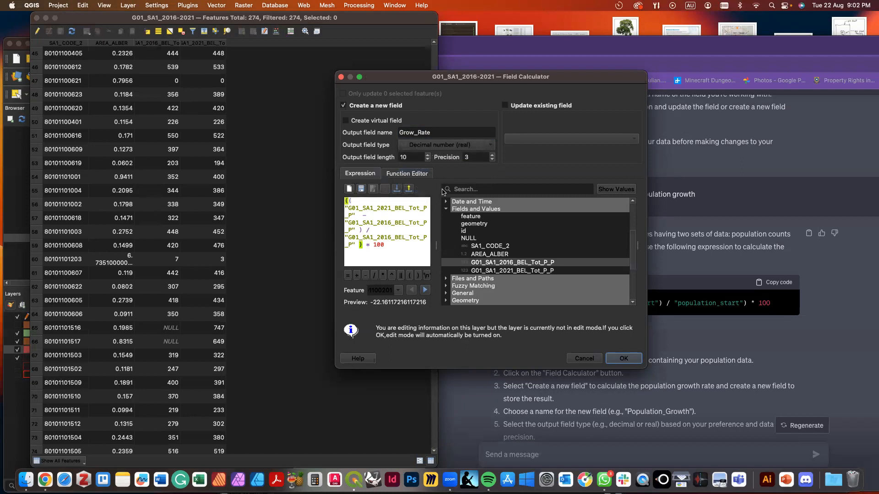
Try an output field length of 4 and preview the expression for a different feature.
{"action": "double_click", "coordinate": [410, 158]}
{"action": "type", "text": "4"}
{"action": "left_click", "coordinate": [398, 290]}
{"action": "left_click", "coordinate": [384, 307]}
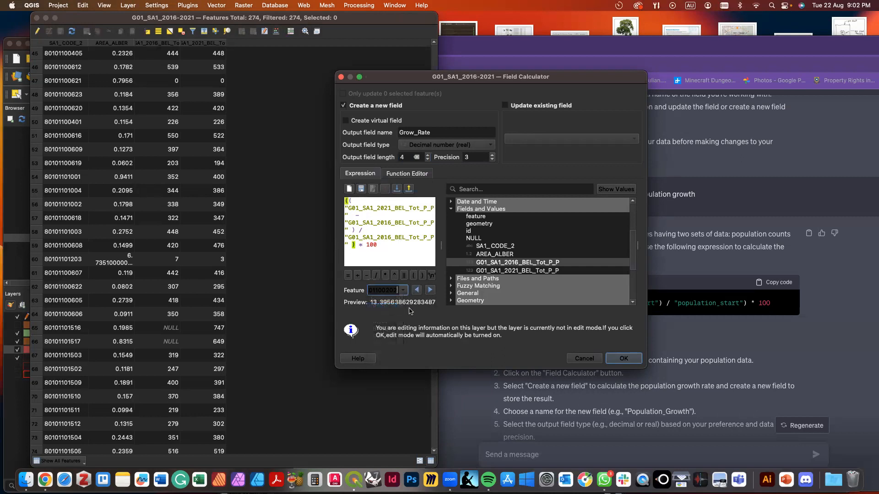
Set the output field length to 10 and create the calculated Grow_Rate field.
{"action": "left_click", "coordinate": [403, 158]}
{"action": "key", "text": "BackSpace"}
{"action": "type", "text": "10"}
{"action": "left_click", "coordinate": [625, 359]}
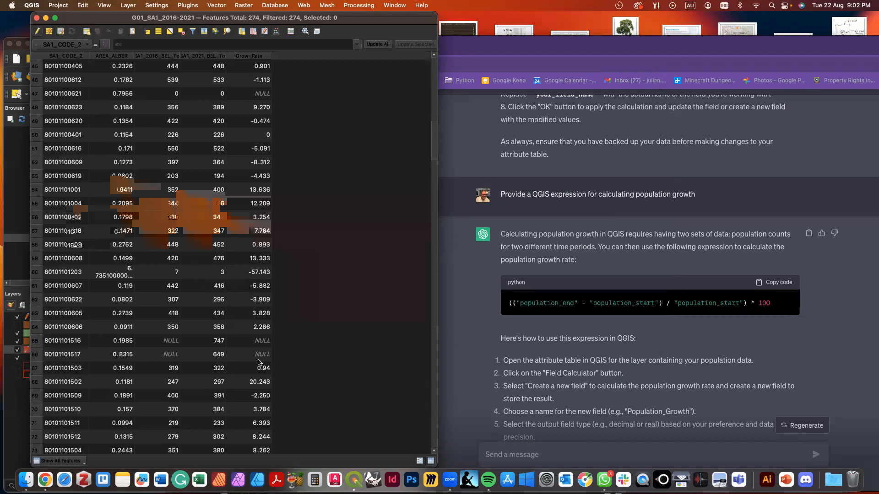
Examine the Grow_Rate values in the attribute table and close the table.
{"action": "scroll", "coordinate": [259, 362], "scroll_direction": "down", "scroll_amount": 4}
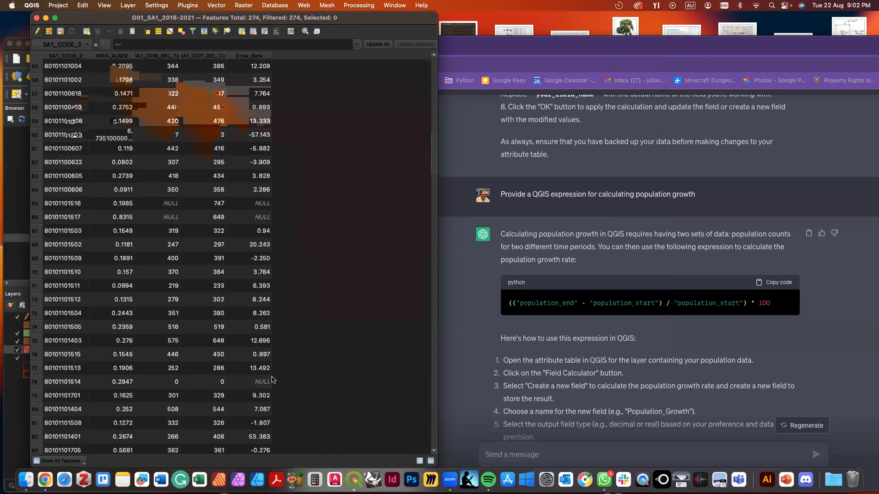
{"action": "scroll", "coordinate": [270, 379], "scroll_direction": "down", "scroll_amount": 2}
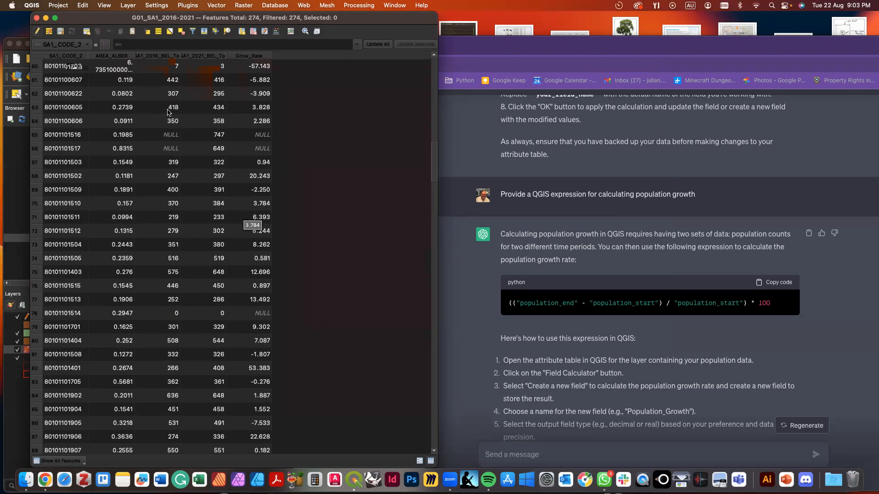
{"action": "left_click", "coordinate": [37, 18]}
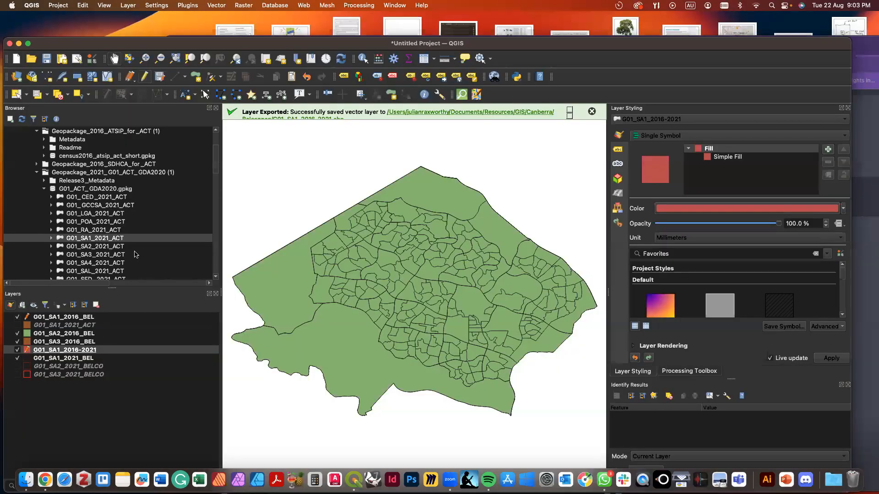
Hide G01_SA3_2016_BEL, G01_SA2_2016_BEL, G01_SA1_2016_BEL and G01_SA1_2021_BEL, leaving only G01_SA1_2016-2021 displayed on the map.
{"action": "left_click", "coordinate": [85, 352]}
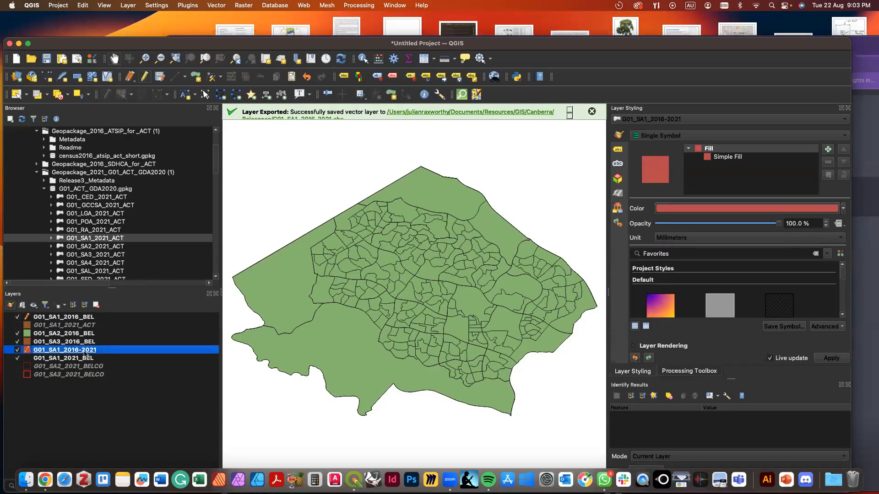
{"action": "left_click", "coordinate": [17, 341]}
{"action": "left_click", "coordinate": [17, 333]}
{"action": "left_click", "coordinate": [17, 317]}
{"action": "left_click", "coordinate": [19, 359]}
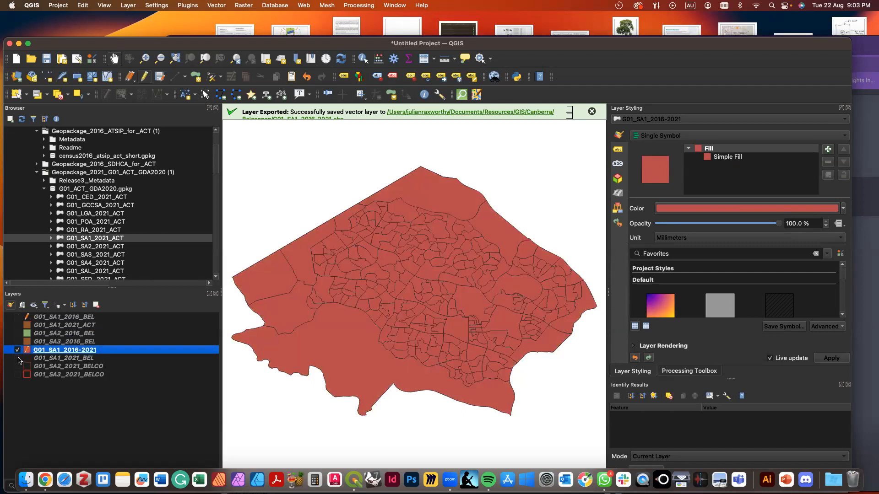
Stop editing the G01_SA1_2016_BEL layer and save its changes.
{"action": "left_click", "coordinate": [40, 400]}
{"action": "left_click", "coordinate": [38, 319]}
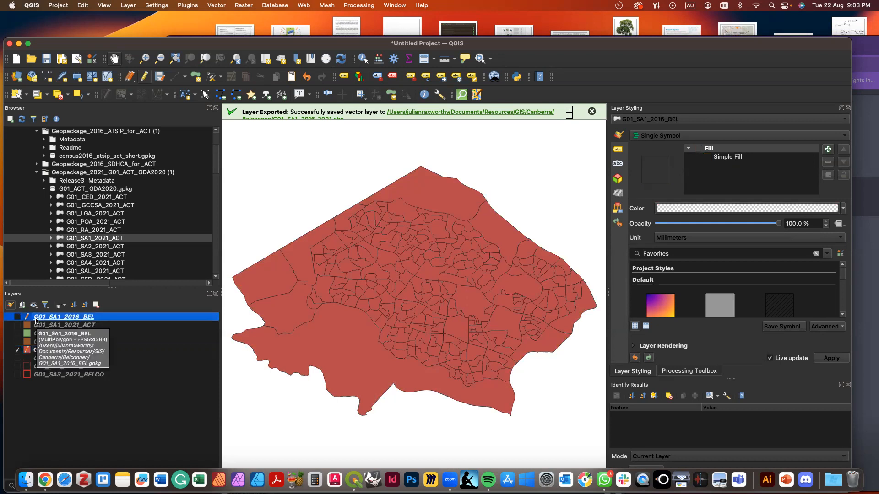
{"action": "right_click", "coordinate": [37, 319]}
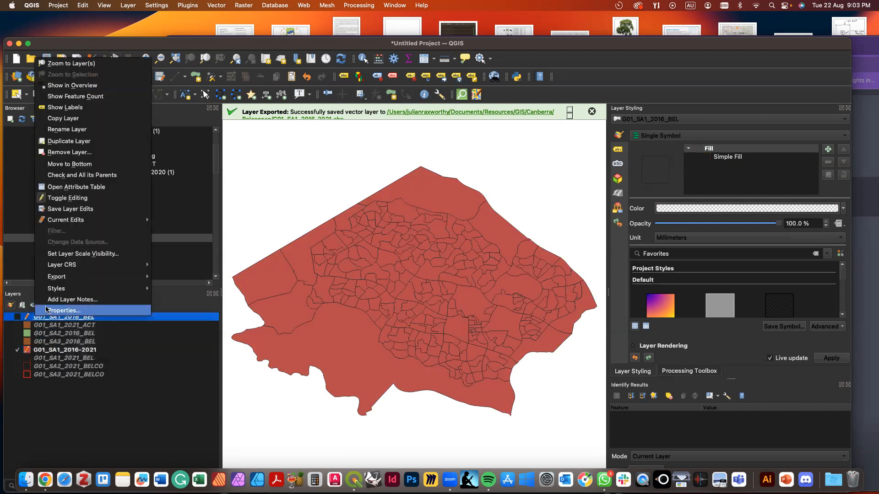
{"action": "left_click", "coordinate": [68, 197]}
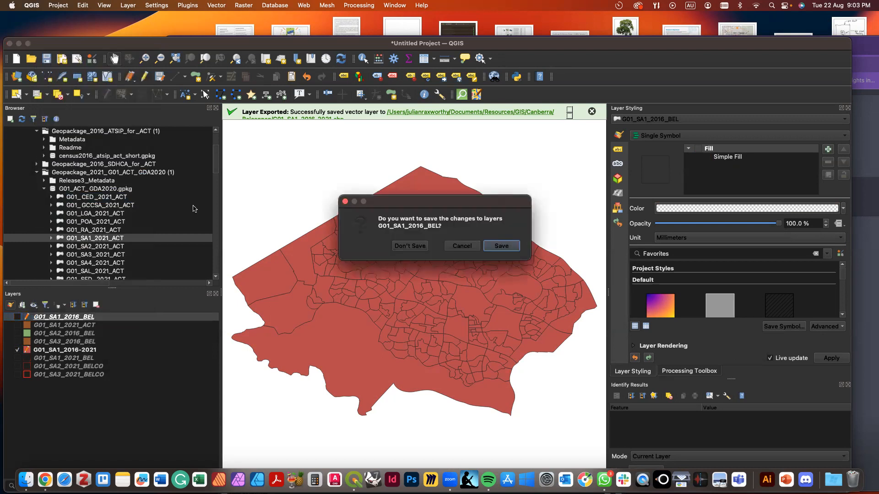
{"action": "left_click", "coordinate": [495, 247]}
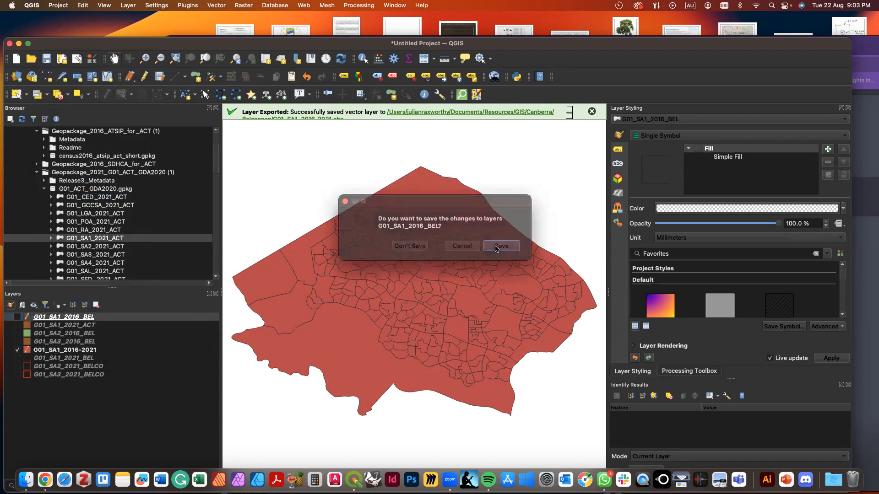
{"action": "left_click", "coordinate": [154, 440]}
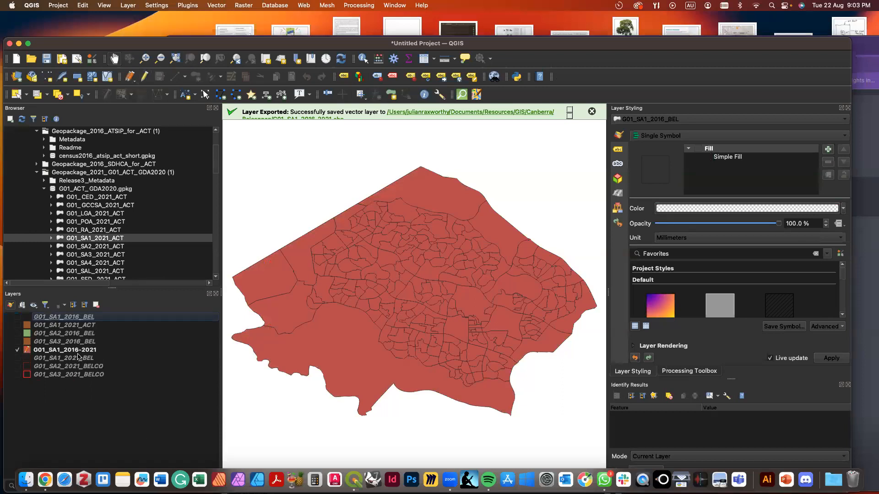
Style the G01_SA1_2016-2021 layer with graduated symbols based on the Grow_Rate field.
{"action": "left_click", "coordinate": [57, 351]}
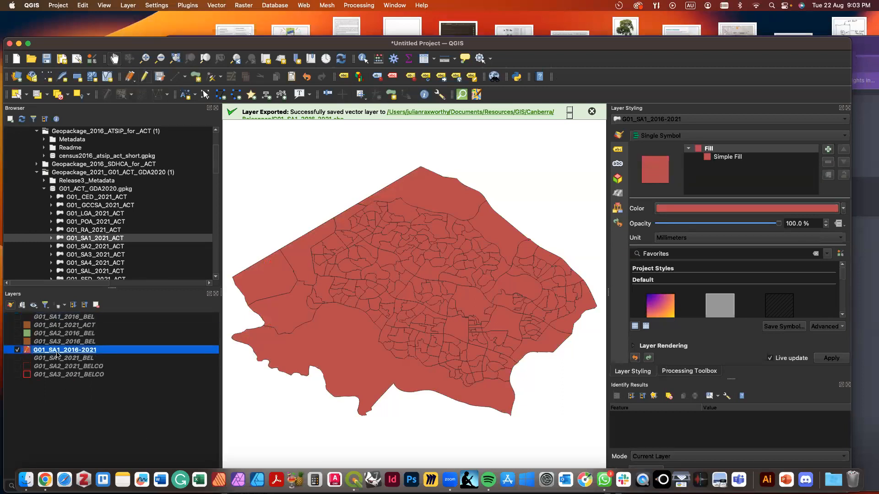
{"action": "left_click", "coordinate": [666, 136]}
{"action": "left_click", "coordinate": [664, 158]}
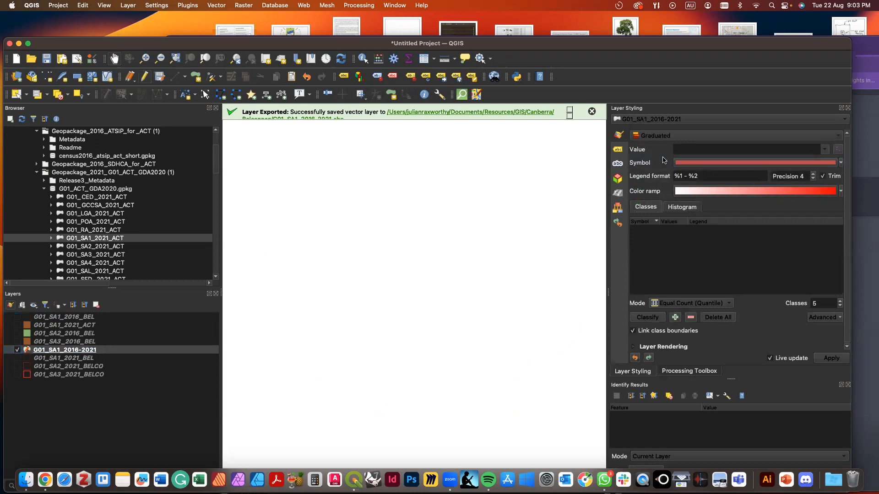
{"action": "left_click", "coordinate": [828, 151]}
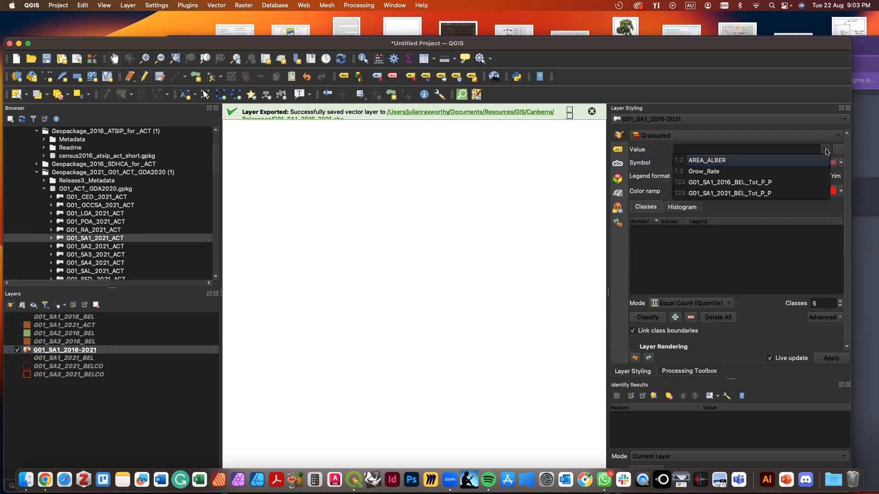
{"action": "left_click", "coordinate": [776, 172]}
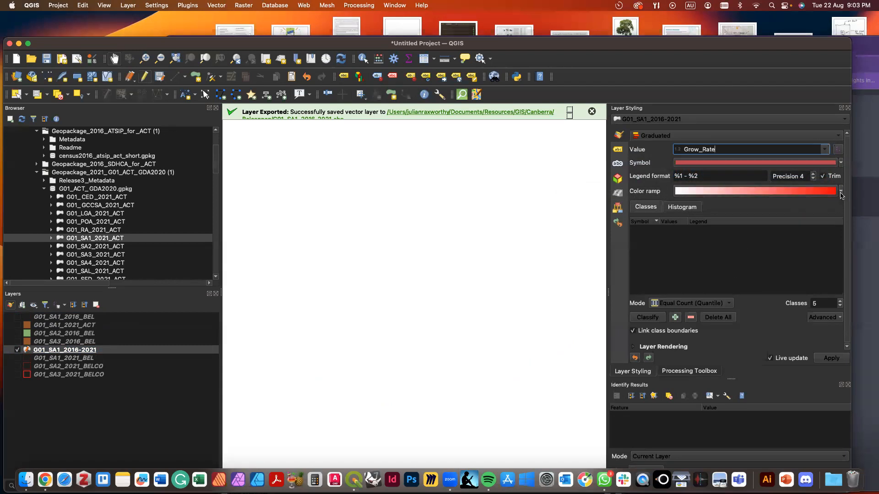
Apply the RdBu color ramp and classify Grow_Rate into 5 equal count classes.
{"action": "left_click", "coordinate": [841, 193]}
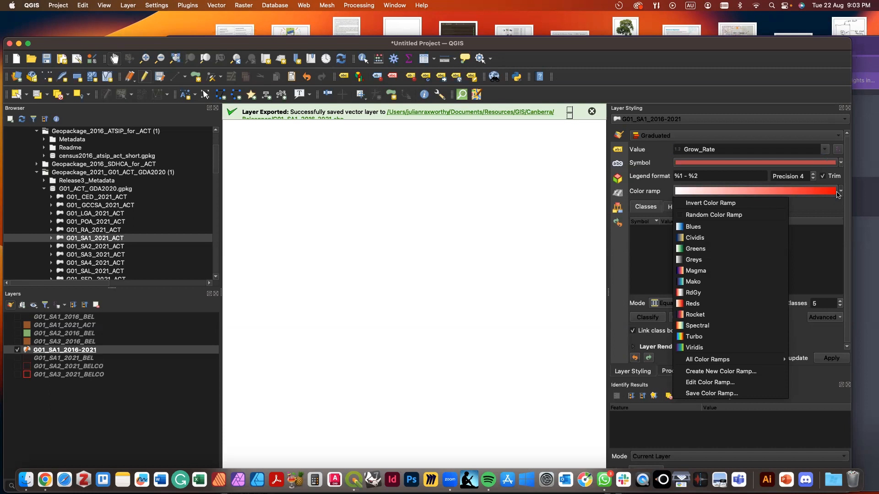
{"action": "mouse_move", "coordinate": [763, 363]}
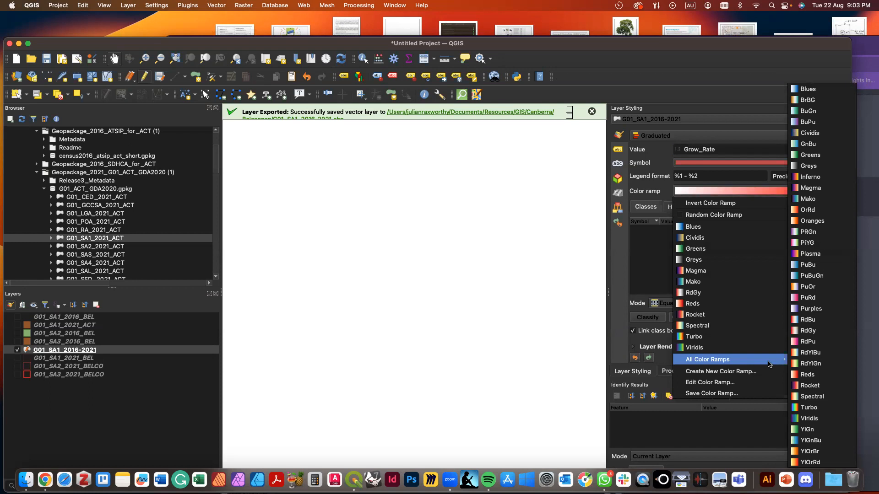
{"action": "left_click", "coordinate": [805, 319]}
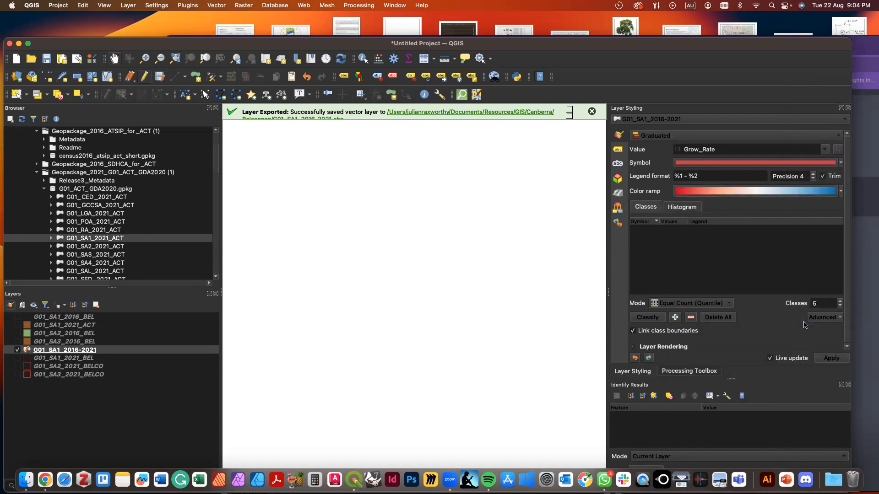
{"action": "left_click", "coordinate": [655, 321]}
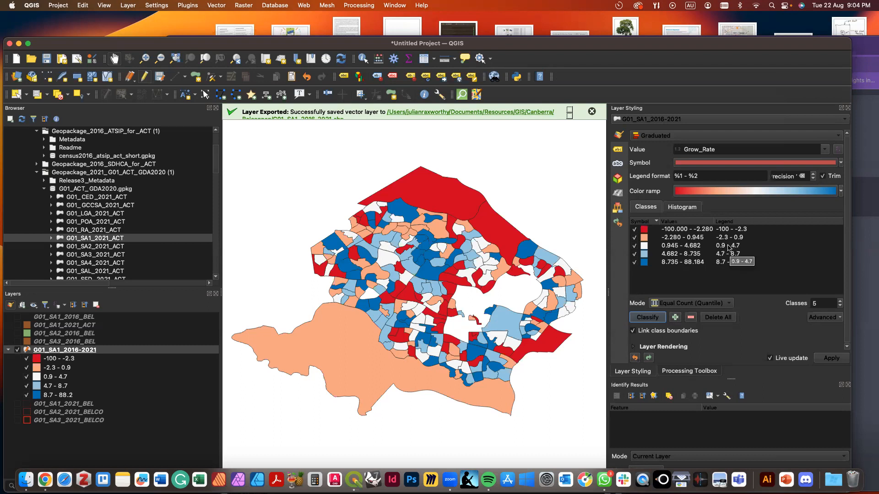
Enable symbol levels for the graduated Grow_Rate classes and return to the class settings.
{"action": "left_click", "coordinate": [817, 302]}
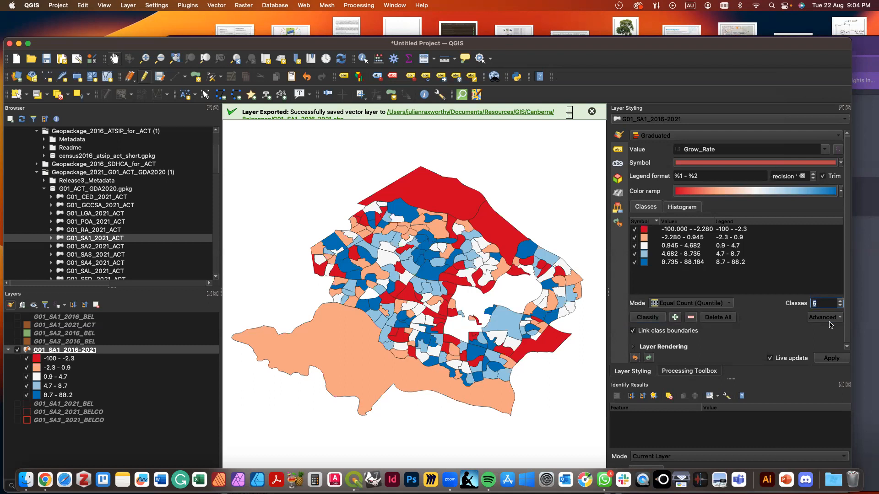
{"action": "left_click", "coordinate": [829, 320]}
{"action": "left_click", "coordinate": [828, 330]}
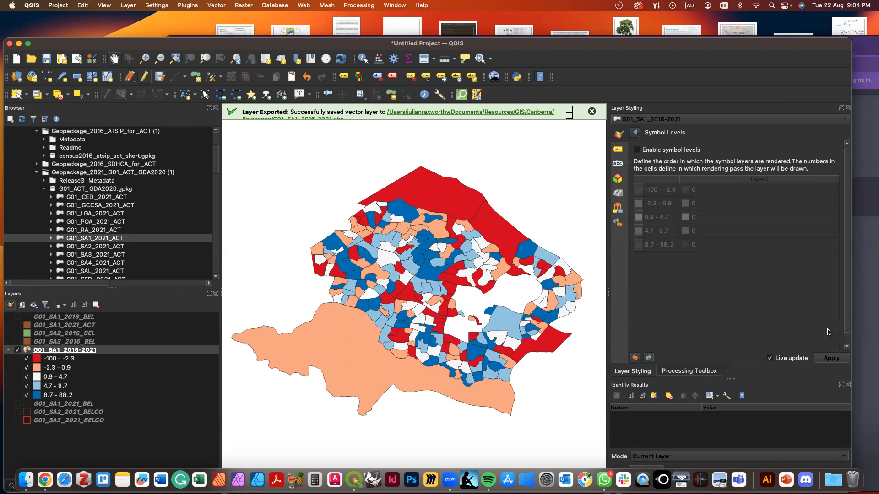
{"action": "left_click", "coordinate": [636, 150]}
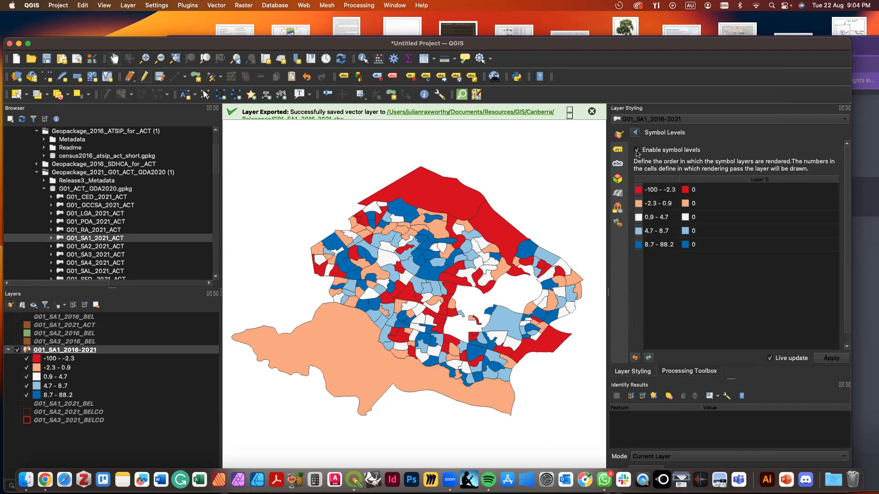
{"action": "left_click", "coordinate": [672, 192]}
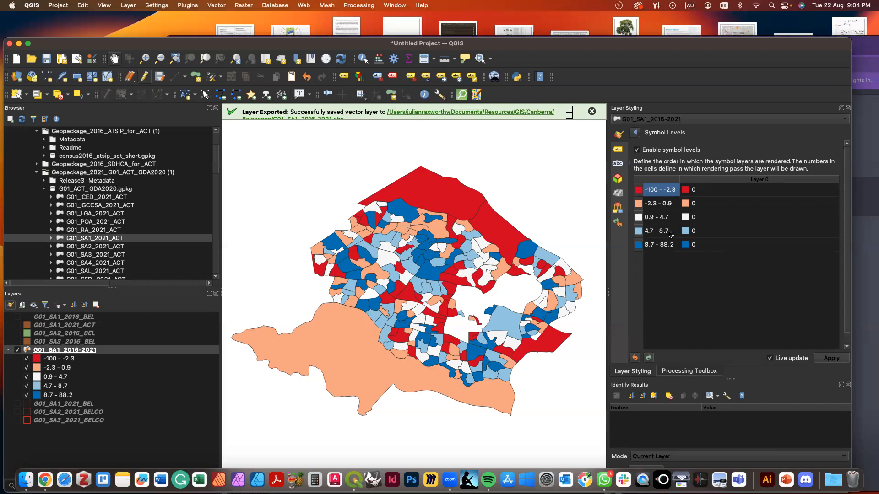
{"action": "left_click", "coordinate": [635, 132]}
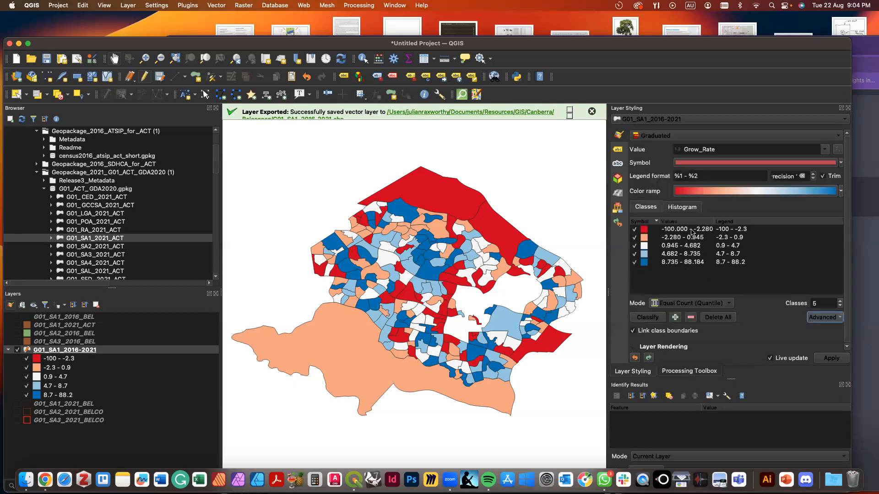
Set the upper bound of the lowest, red Grow_Rate class to 0.
{"action": "left_click", "coordinate": [675, 231]}
{"action": "double_click", "coordinate": [676, 230]}
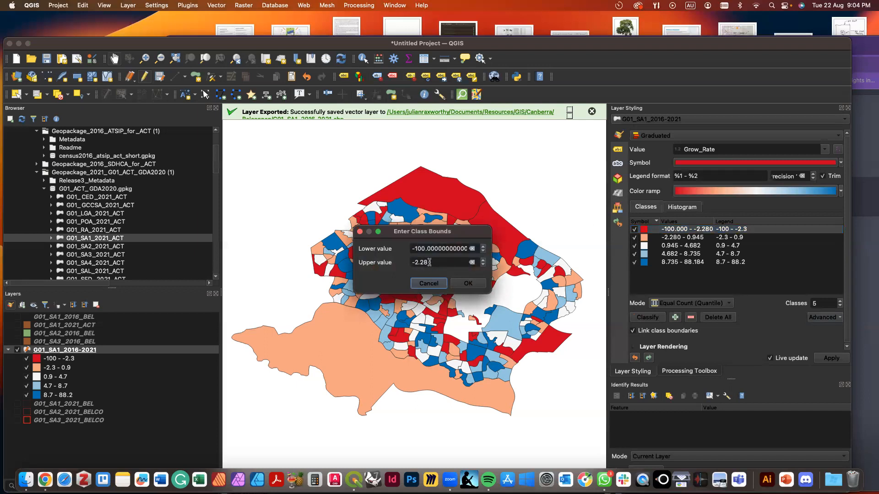
{"action": "left_click_drag", "start_coordinate": [432, 263], "coordinate": [402, 266]}
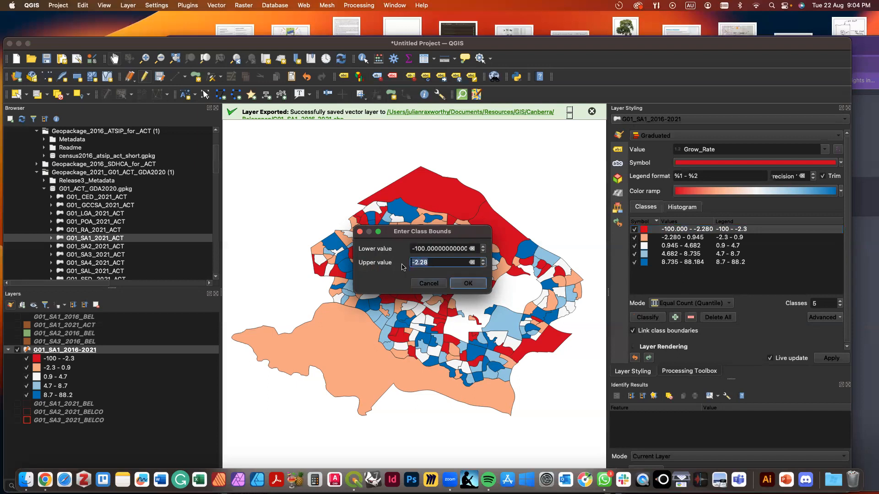
{"action": "type", "text": "0"}
{"action": "left_click", "coordinate": [467, 284]}
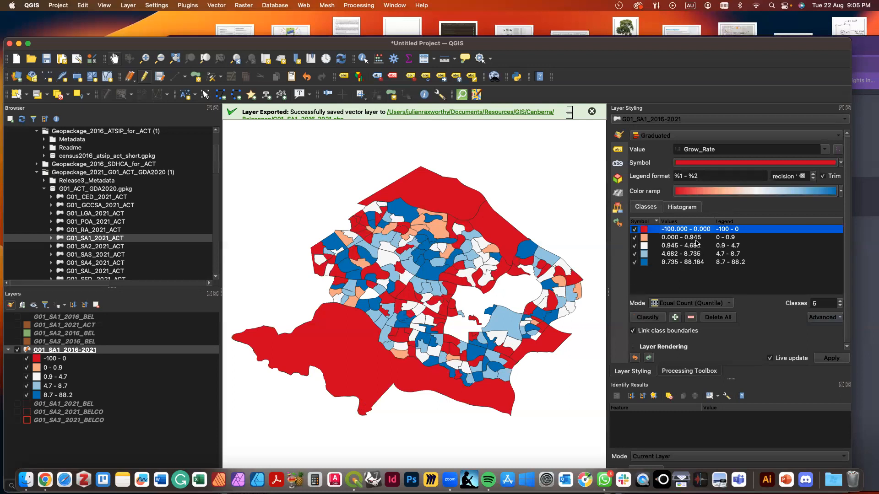
Set the bounds of the highest, dark blue Grow_Rate class to 20 and 100.
{"action": "left_click", "coordinate": [683, 262]}
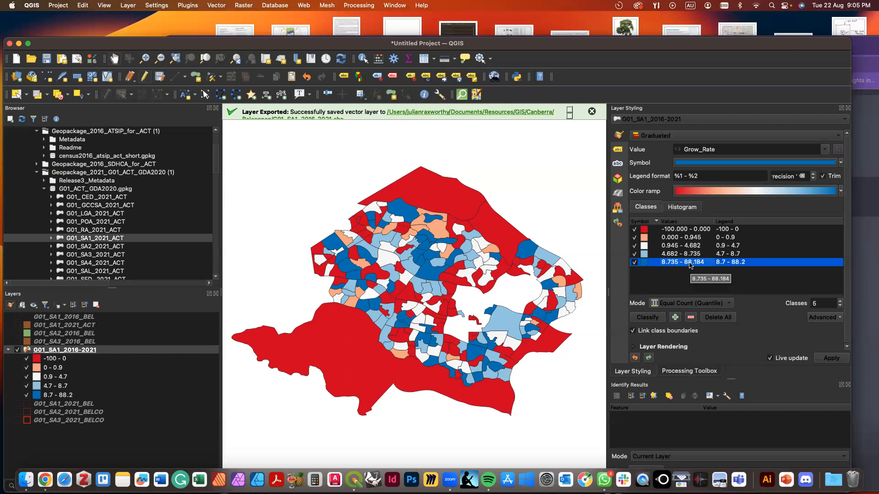
{"action": "double_click", "coordinate": [690, 263]}
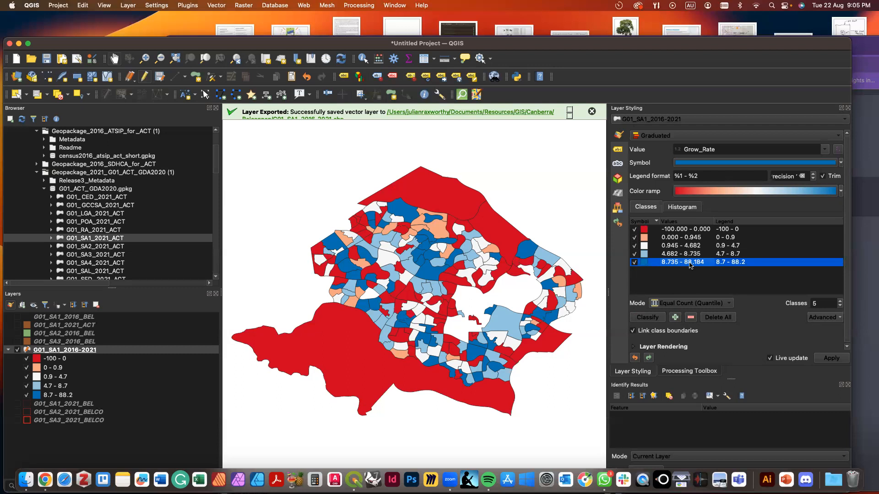
{"action": "left_click_drag", "start_coordinate": [440, 247], "coordinate": [408, 248]}
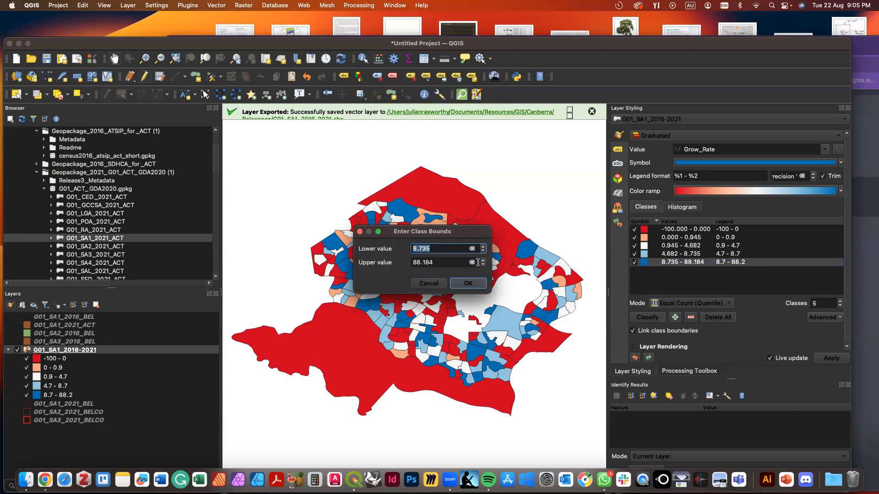
{"action": "type", "text": "20"}
{"action": "double_click", "coordinate": [435, 262]}
{"action": "type", "text": "100"}
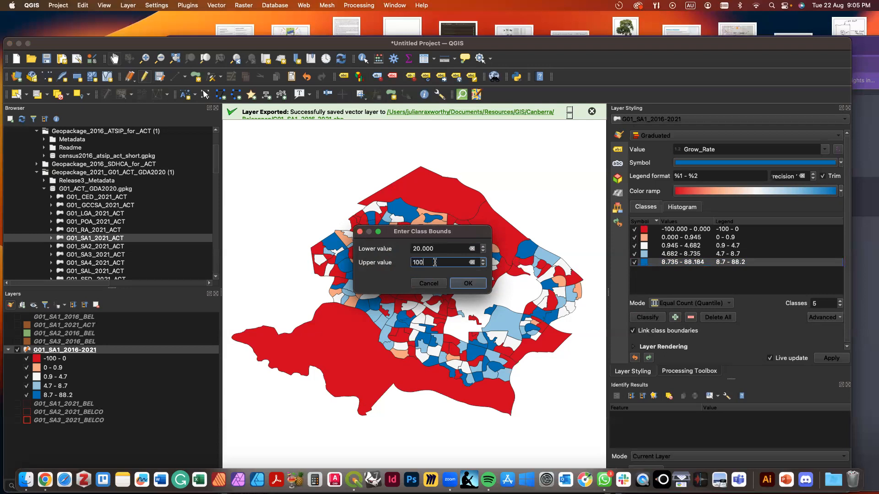
{"action": "left_click", "coordinate": [468, 283]}
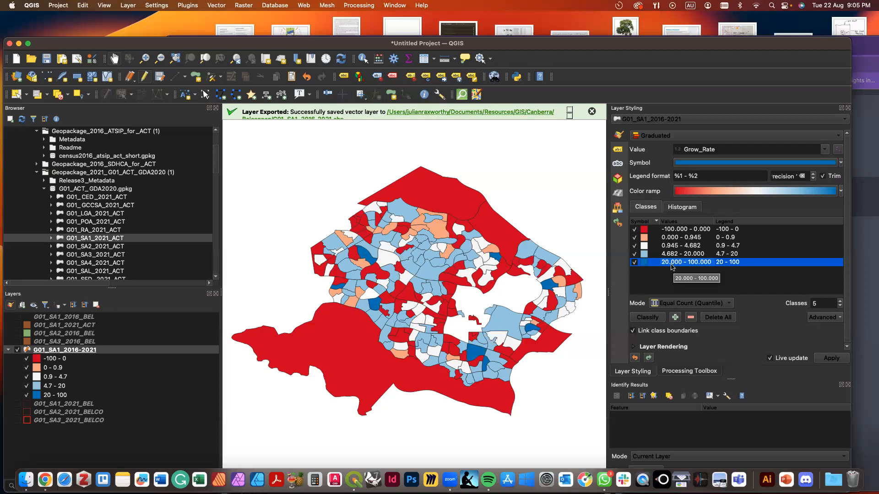
Raise the lower bound of the highest, dark blue Grow_Rate class to 50.
{"action": "double_click", "coordinate": [671, 262]}
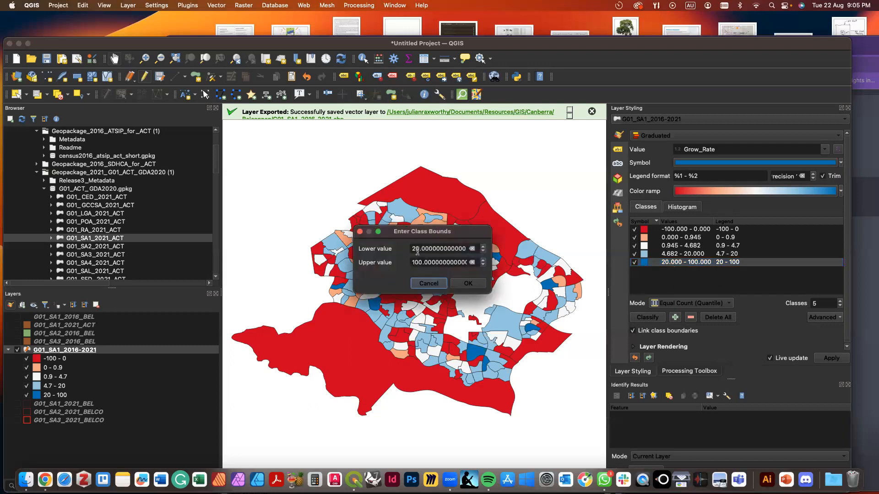
{"action": "left_click_drag", "start_coordinate": [417, 250], "coordinate": [409, 252]}
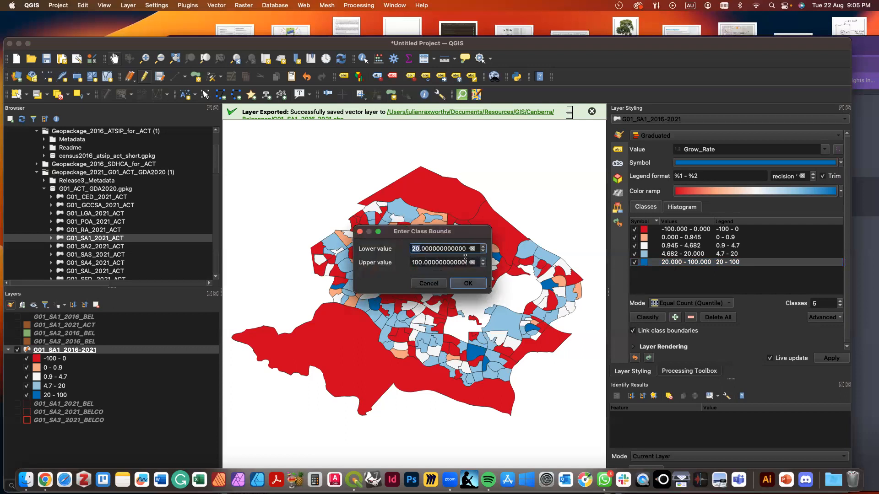
{"action": "type", "text": "50"}
{"action": "left_click", "coordinate": [466, 284]}
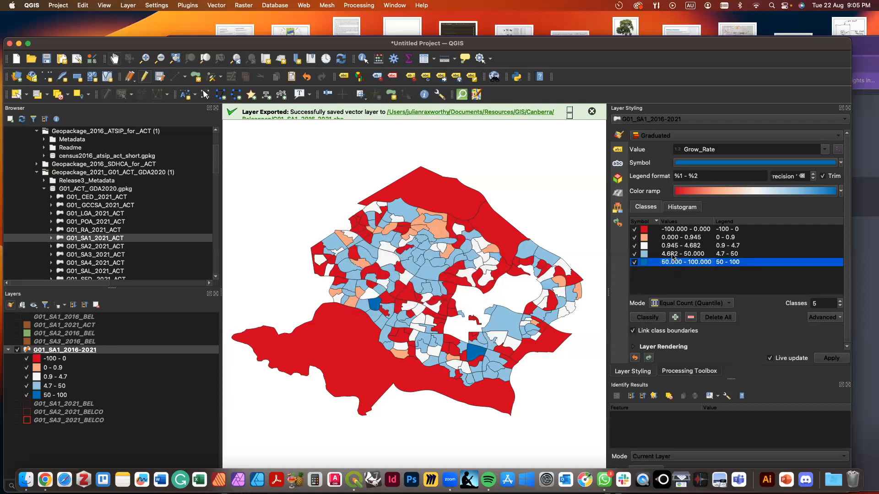
Set the lower bound of the light blue Grow_Rate class to 20.
{"action": "double_click", "coordinate": [672, 256]}
{"action": "left_click_drag", "start_coordinate": [429, 248], "coordinate": [405, 252]}
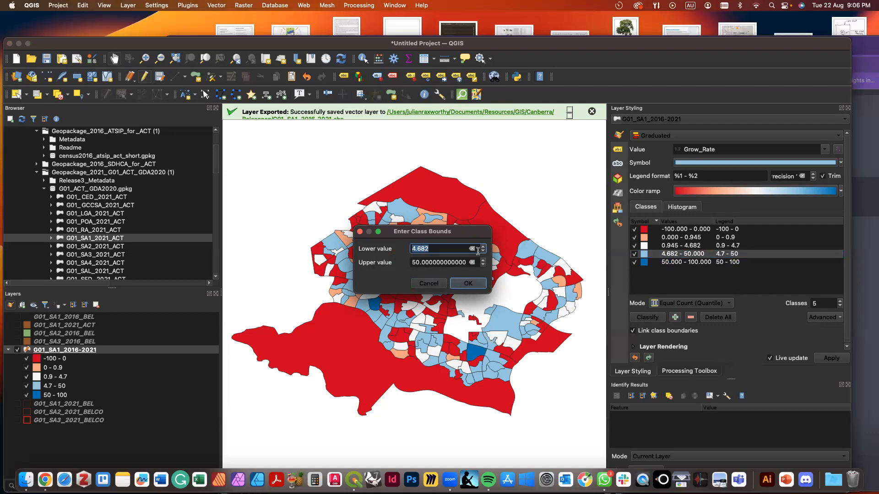
{"action": "type", "text": "20"}
{"action": "left_click", "coordinate": [468, 283]}
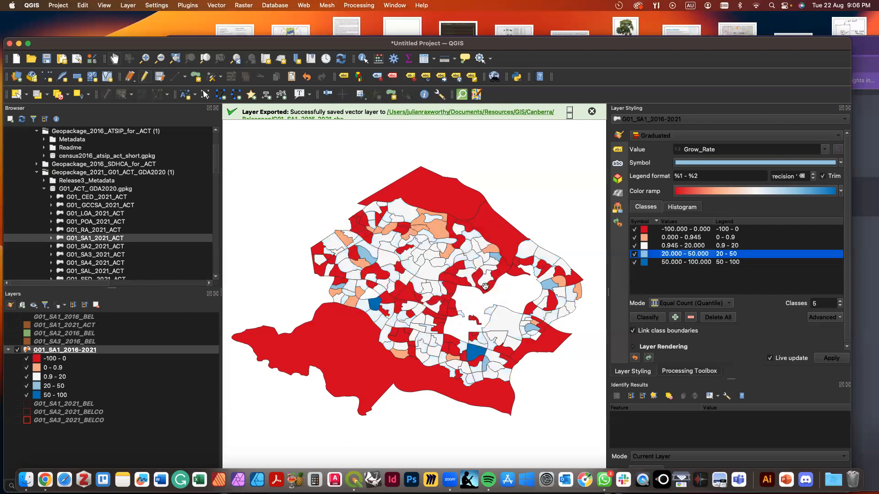
Set the lower bound of the white middle Grow_Rate class to 15.
{"action": "left_click", "coordinate": [689, 248]}
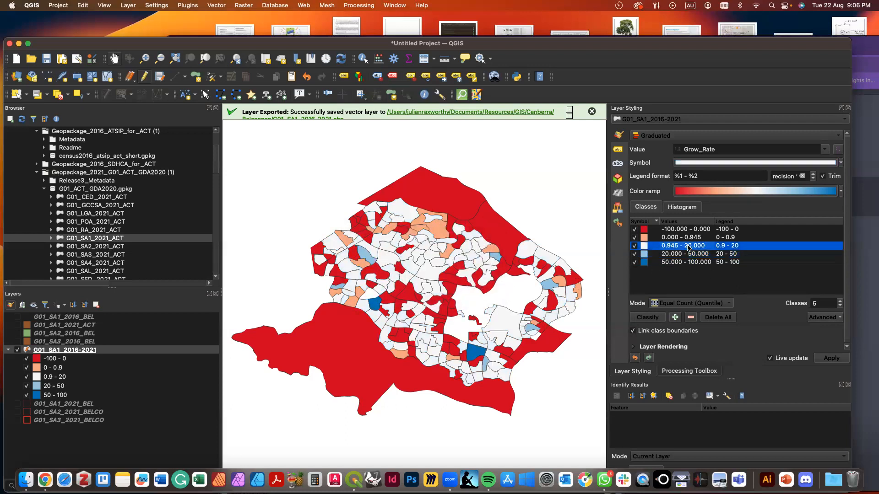
{"action": "double_click", "coordinate": [689, 248]}
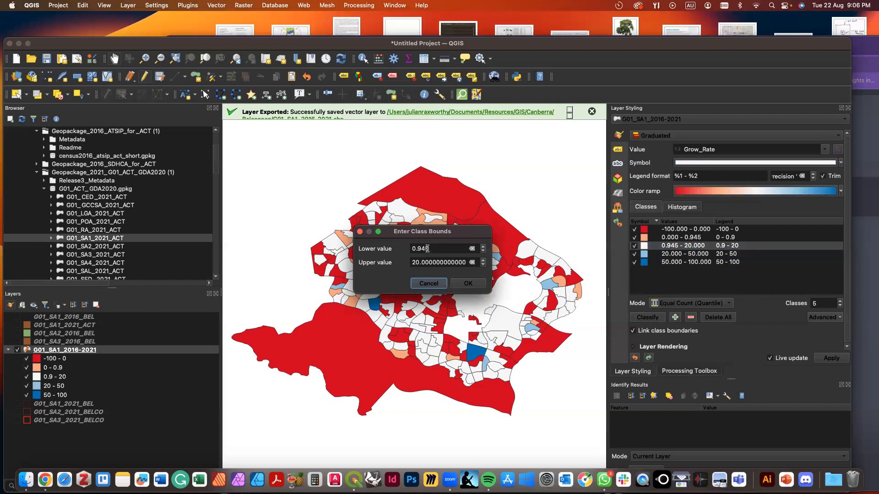
{"action": "left_click_drag", "start_coordinate": [430, 249], "coordinate": [403, 250]}
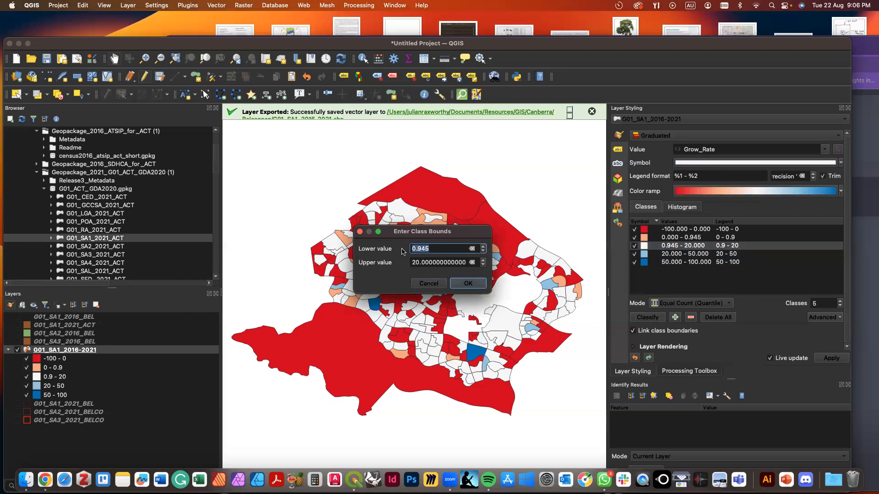
{"action": "type", "text": "15"}
{"action": "left_click", "coordinate": [466, 283]}
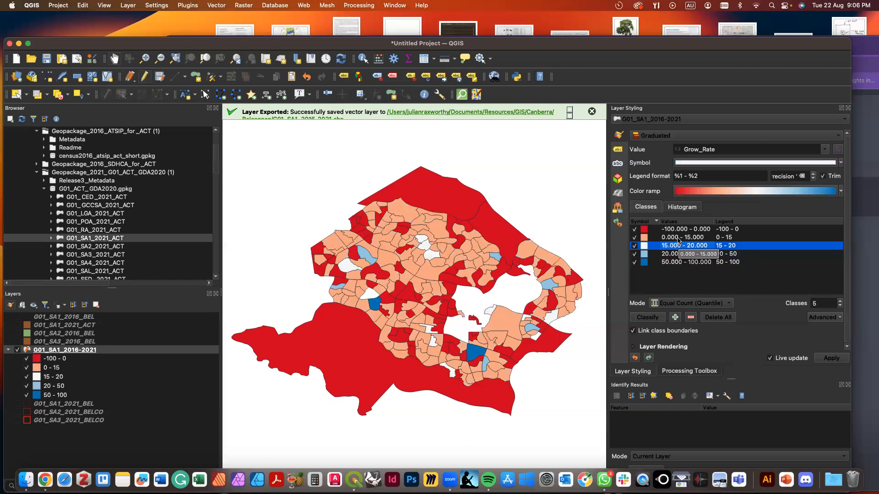
Reclassify Grow_Rate into 7 classes and set the upper bound of the lowest, red class to -1.
{"action": "double_click", "coordinate": [821, 304]}
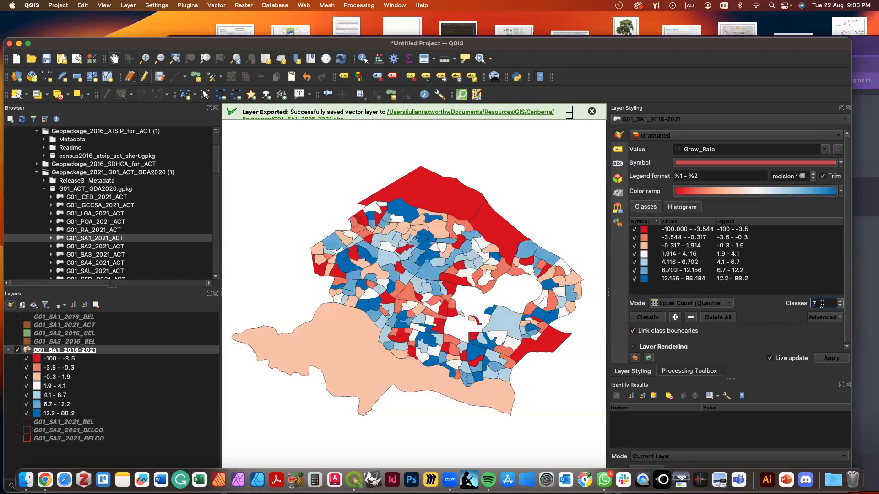
{"action": "double_click", "coordinate": [677, 229]}
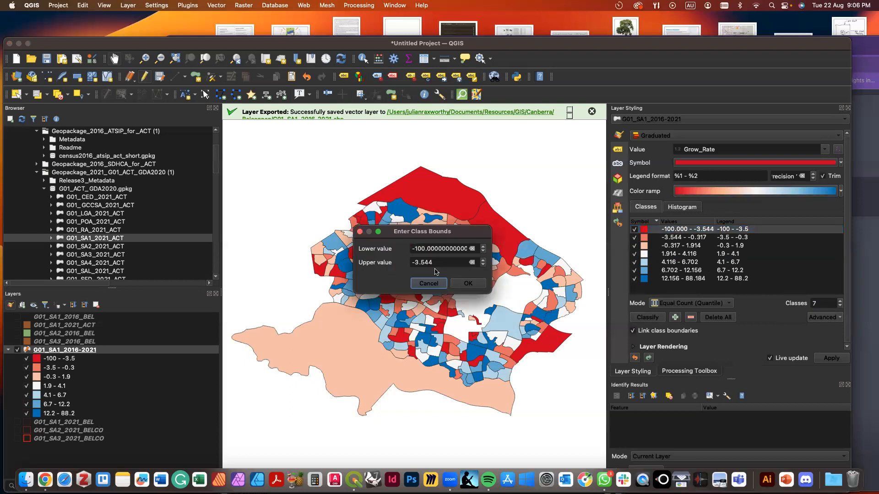
{"action": "left_click", "coordinate": [436, 264]}
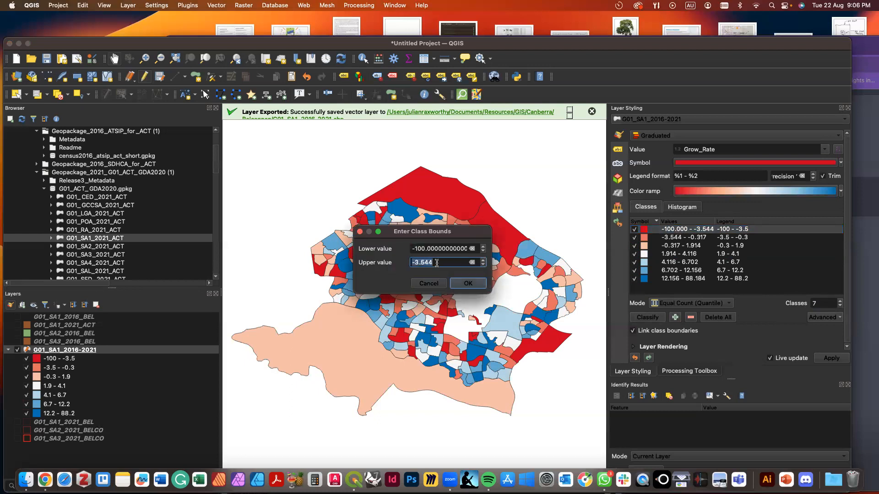
{"action": "type", "text": "-1"}
{"action": "left_click", "coordinate": [473, 284]}
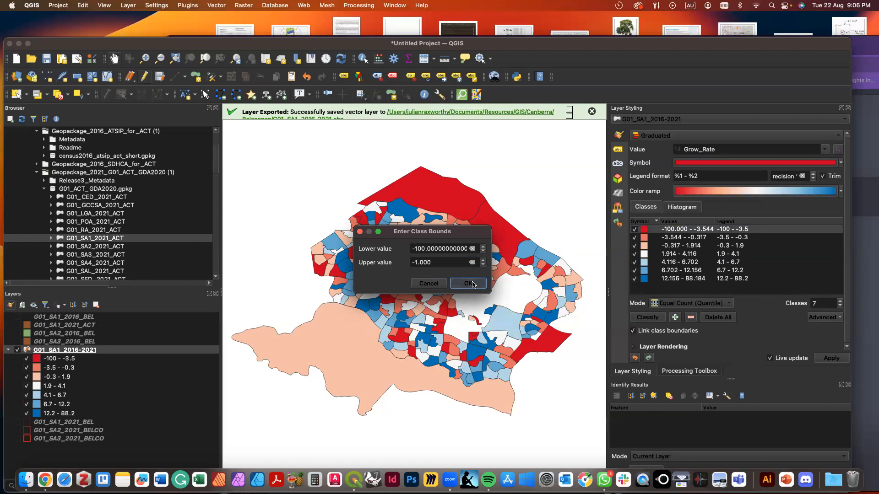
Set the upper bound of the second-lowest Grow_Rate class to 0.
{"action": "double_click", "coordinate": [678, 238]}
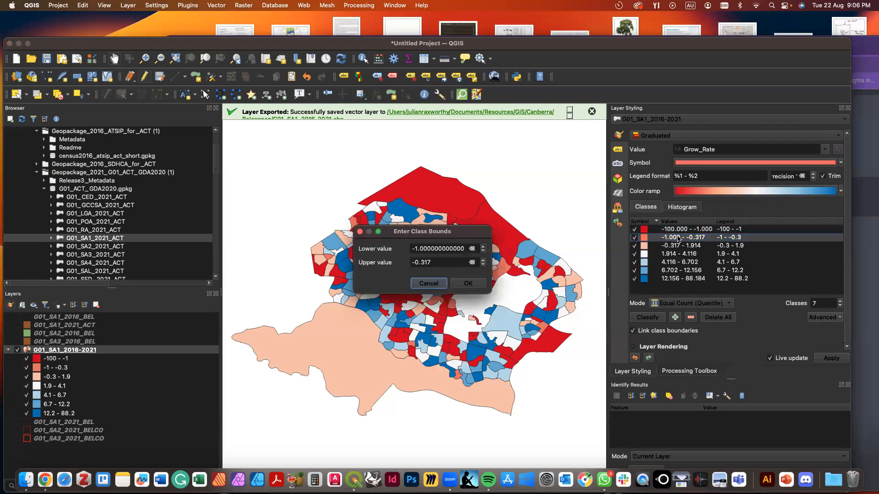
{"action": "left_click_drag", "start_coordinate": [430, 261], "coordinate": [394, 264]}
{"action": "type", "text": "0"}
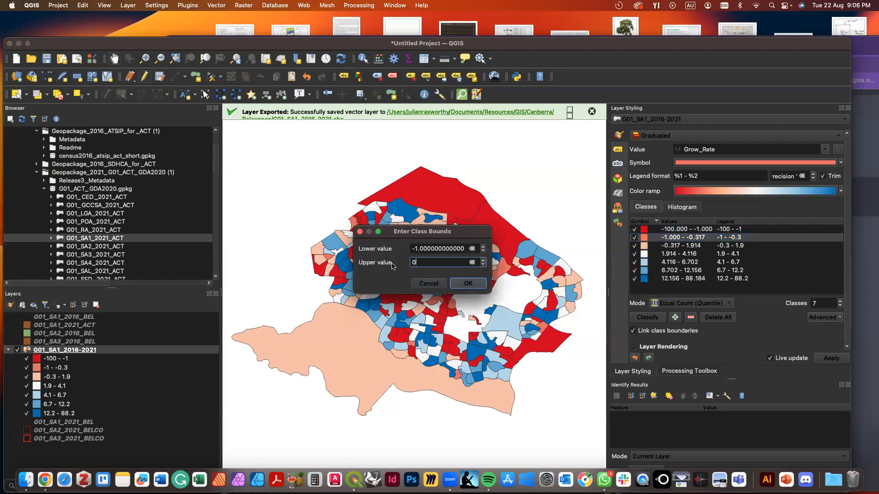
{"action": "left_click", "coordinate": [466, 283]}
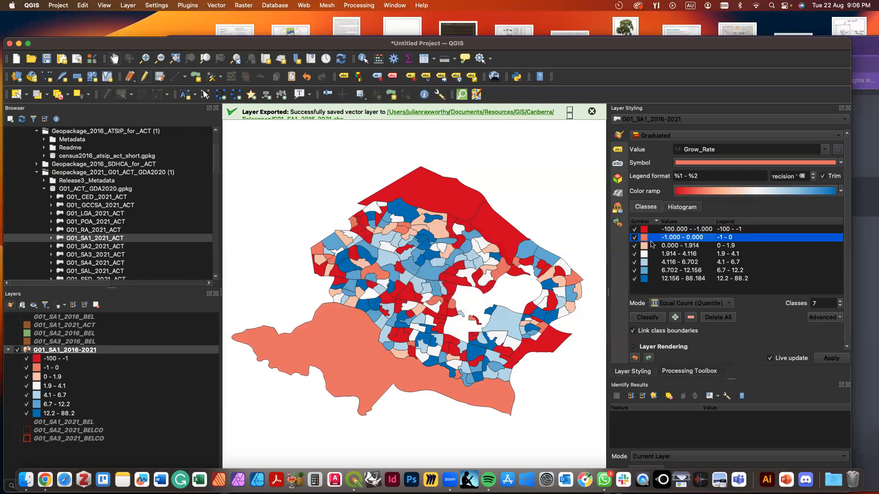
{"action": "left_click", "coordinate": [661, 247]}
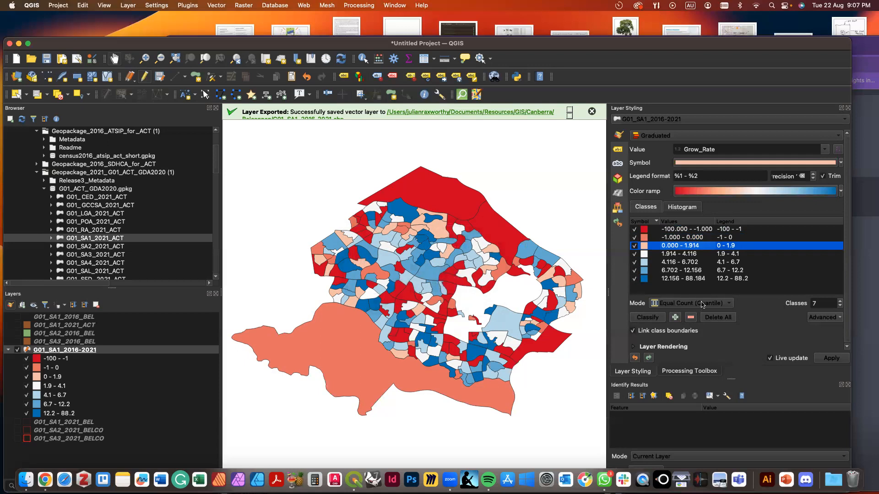
{"action": "right_click", "coordinate": [664, 247]}
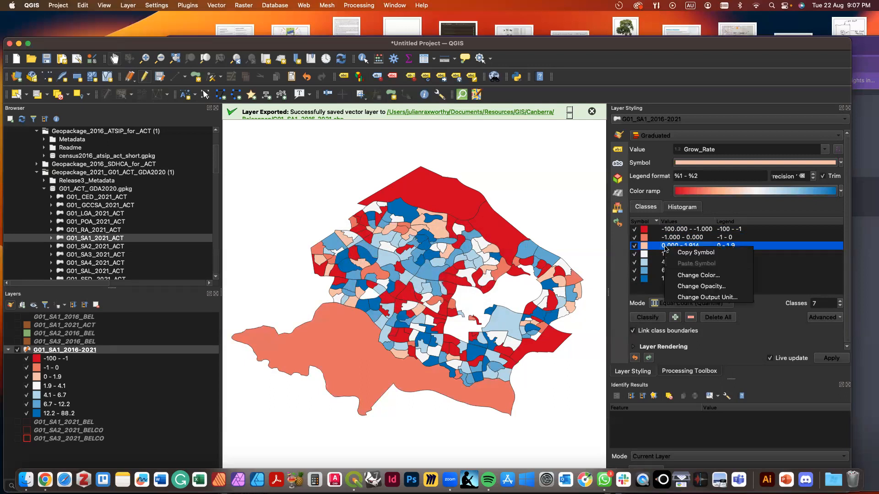
{"action": "left_click", "coordinate": [654, 250]}
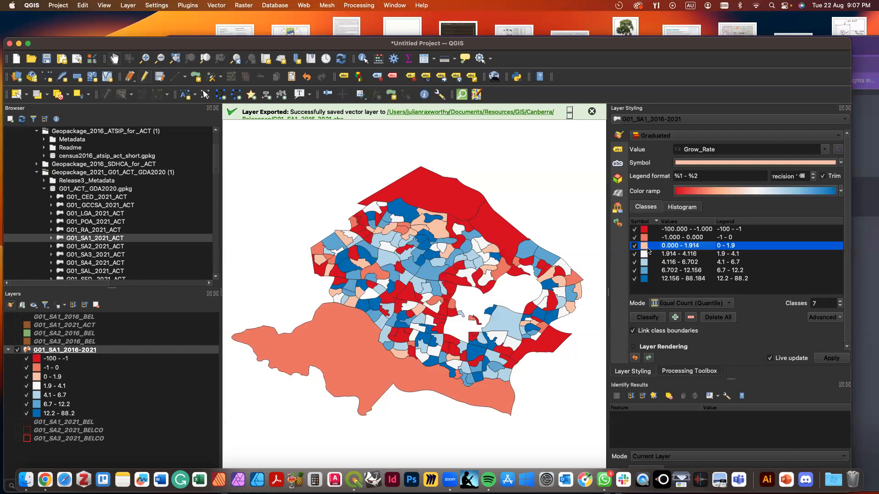
Reduce the Grow_Rate classification to 6 classes.
{"action": "left_click", "coordinate": [820, 303]}
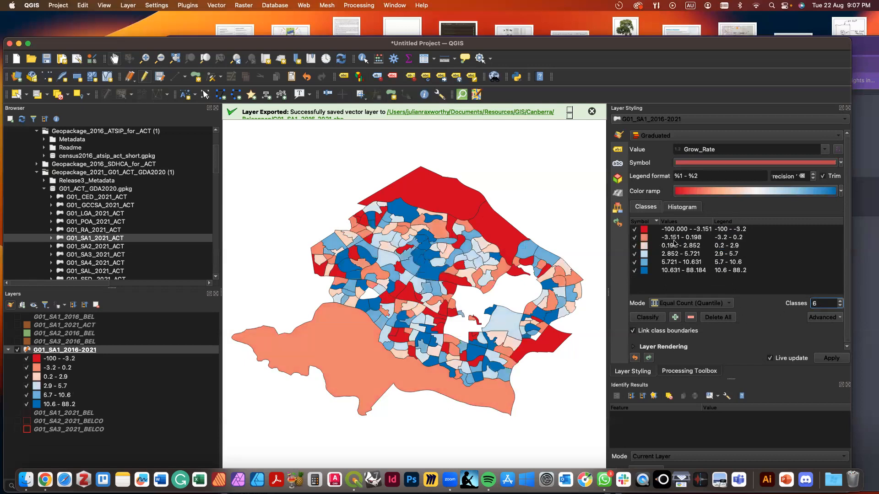
{"action": "left_click", "coordinate": [670, 235]}
{"action": "right_click", "coordinate": [670, 229]}
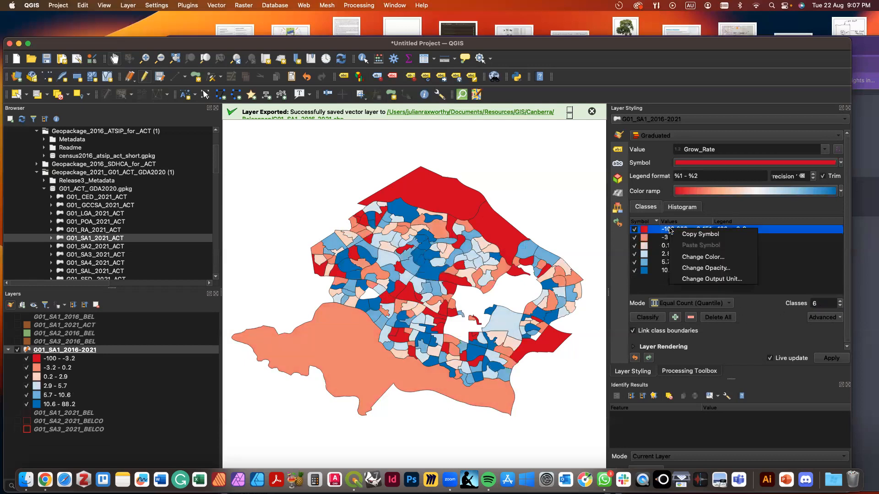
{"action": "left_click", "coordinate": [654, 246]}
{"action": "left_click", "coordinate": [646, 240]}
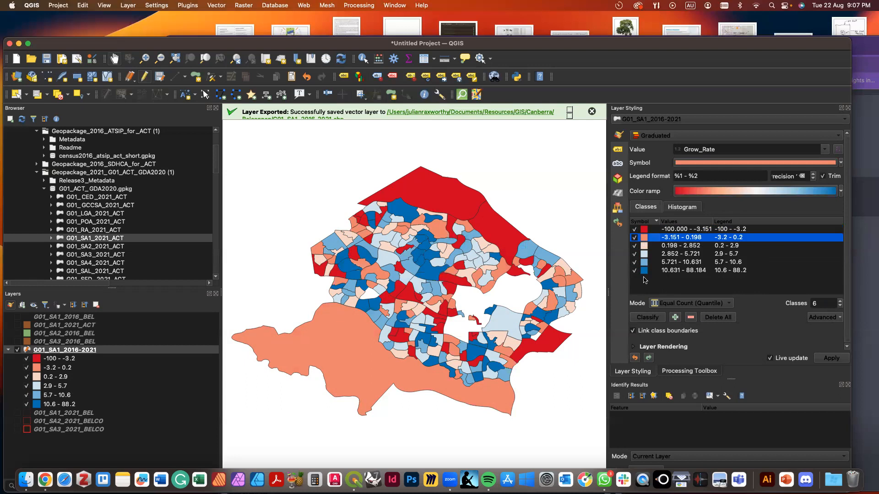
Change the fill colour of the second-lowest Grow_Rate class to white.
{"action": "double_click", "coordinate": [644, 239]}
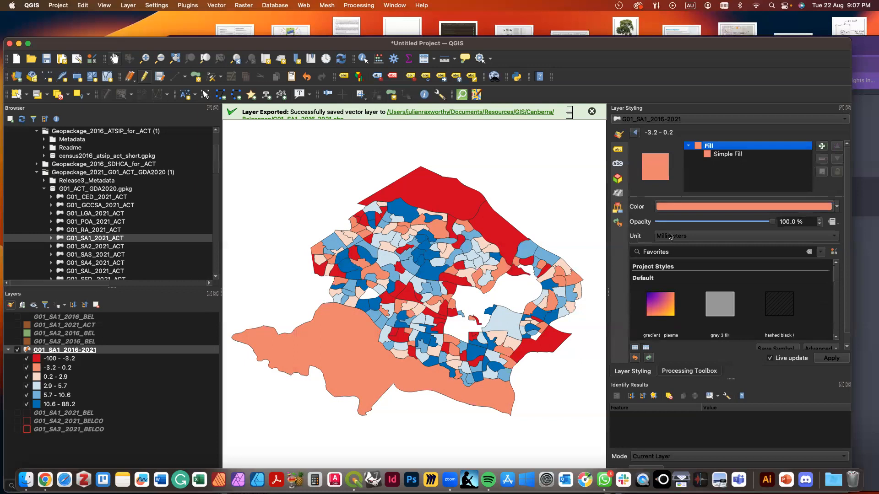
{"action": "left_click", "coordinate": [635, 133]}
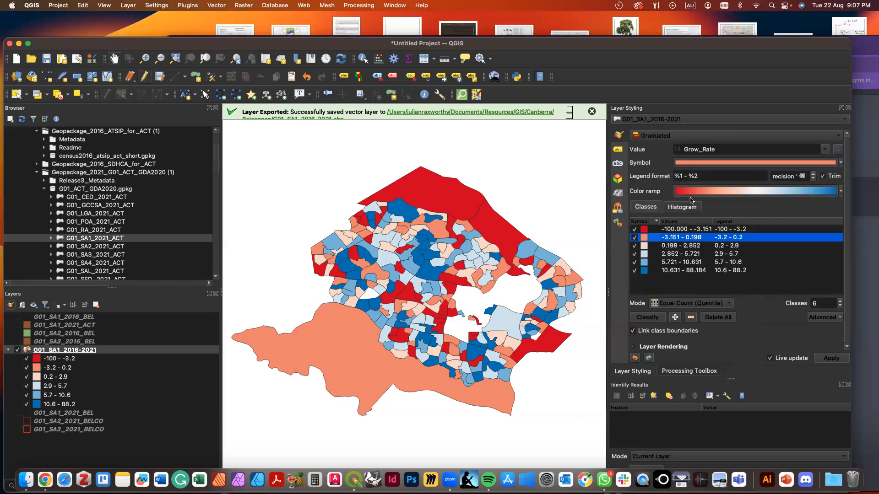
{"action": "double_click", "coordinate": [644, 239]}
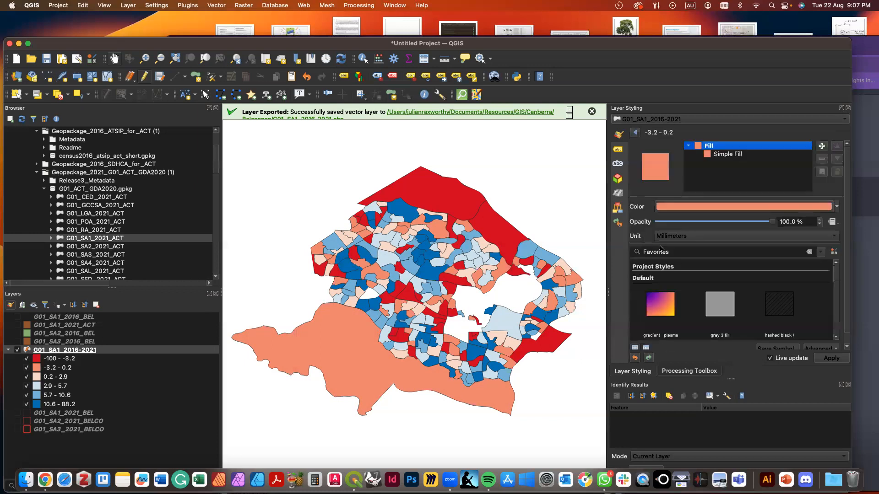
{"action": "left_click", "coordinate": [837, 207]}
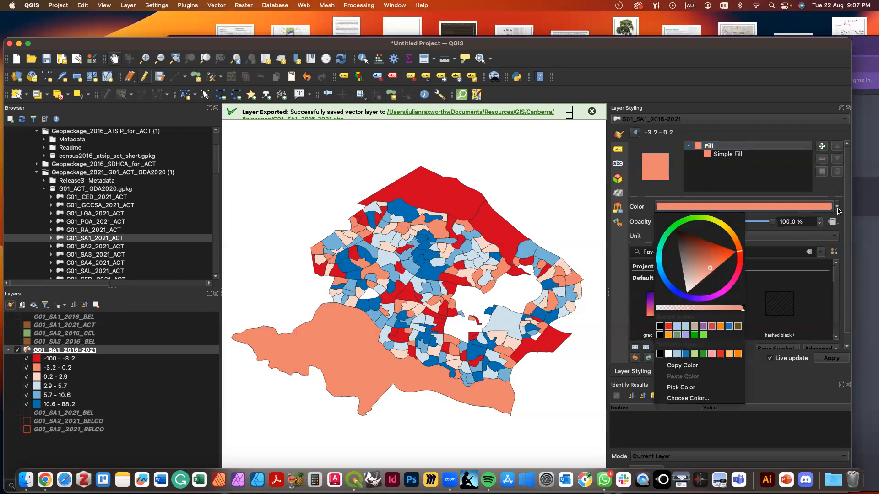
{"action": "left_click", "coordinate": [668, 353]}
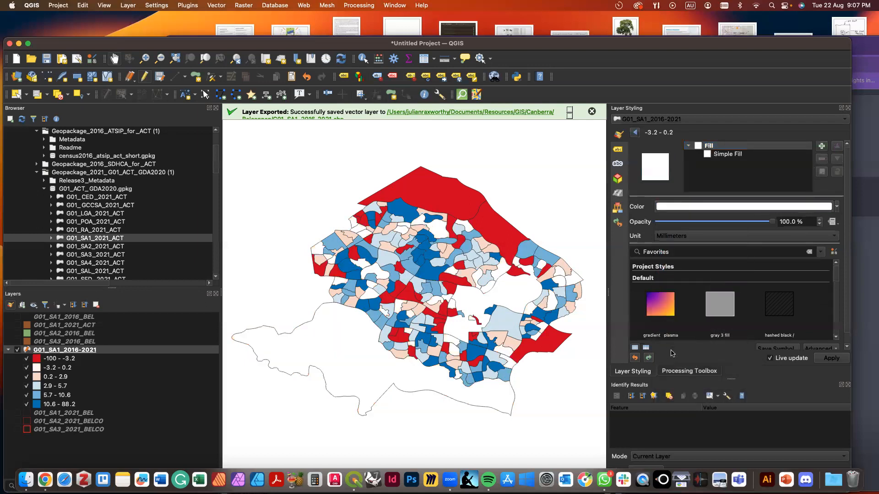
{"action": "left_click", "coordinate": [635, 133]}
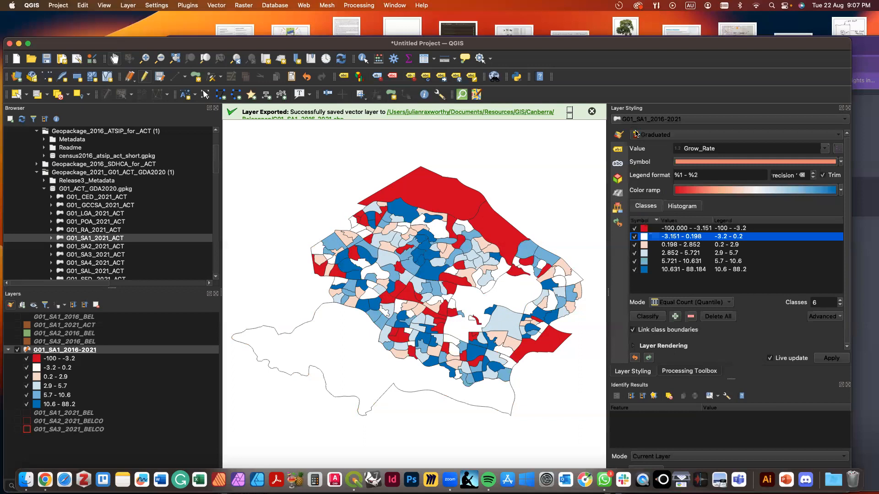
Set the upper bound of the lowest, red Grow_Rate class to -1.
{"action": "double_click", "coordinate": [686, 229]}
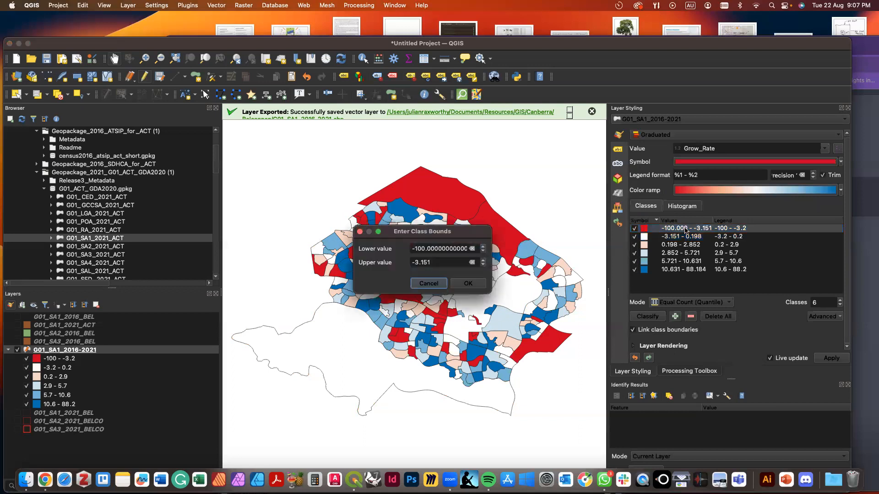
{"action": "double_click", "coordinate": [433, 261]}
{"action": "type", "text": "-"}
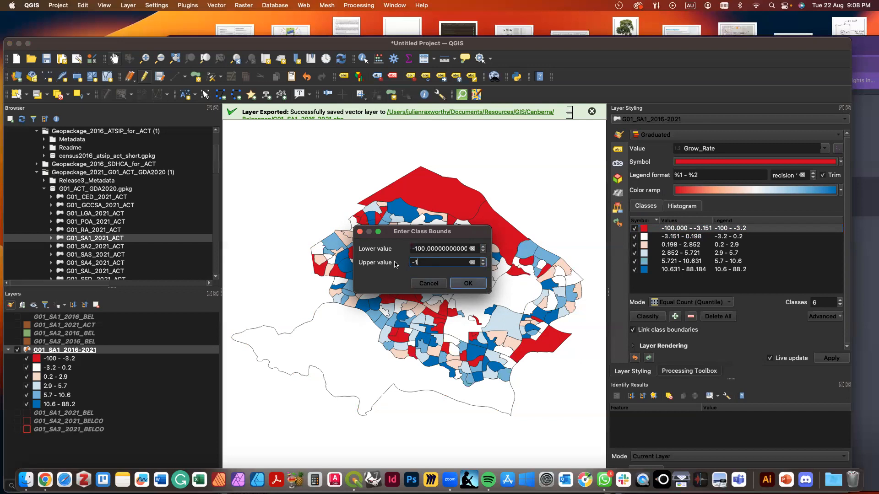
{"action": "type", "text": "1"}
{"action": "left_click", "coordinate": [472, 283]}
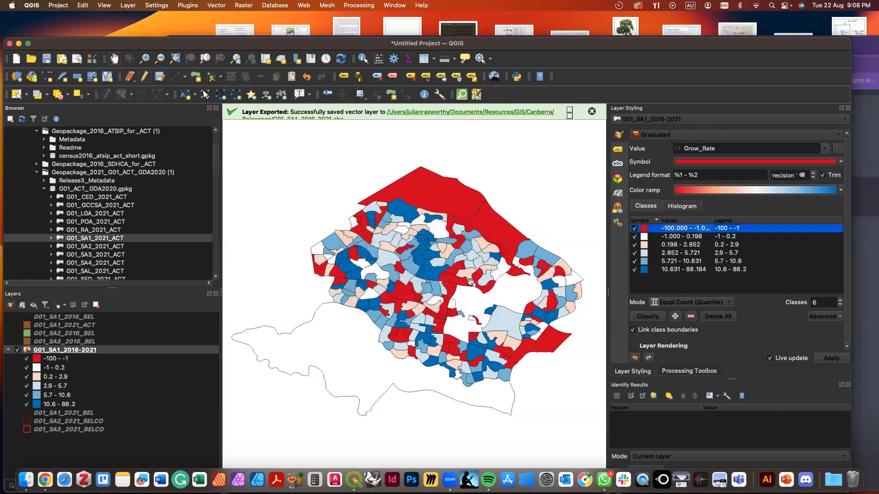
Set both the lower and upper bounds of the white Grow_Rate class to 0.
{"action": "double_click", "coordinate": [681, 236]}
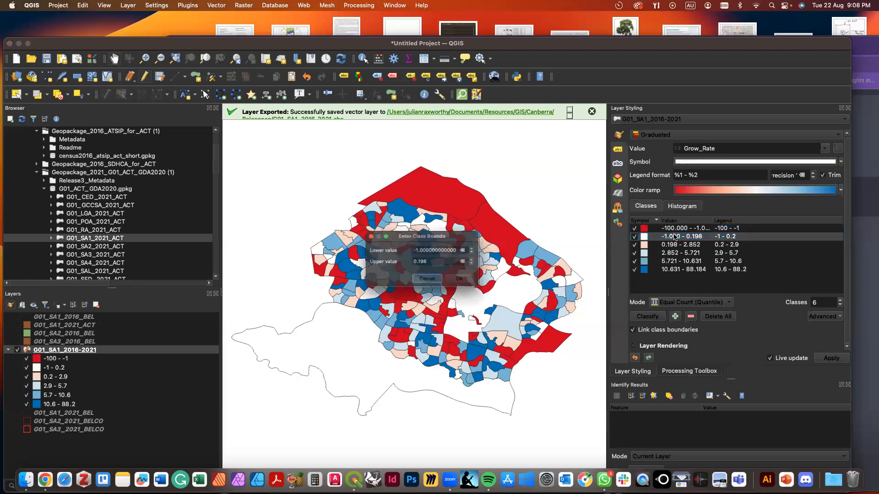
{"action": "left_click_drag", "start_coordinate": [430, 249], "coordinate": [411, 250]}
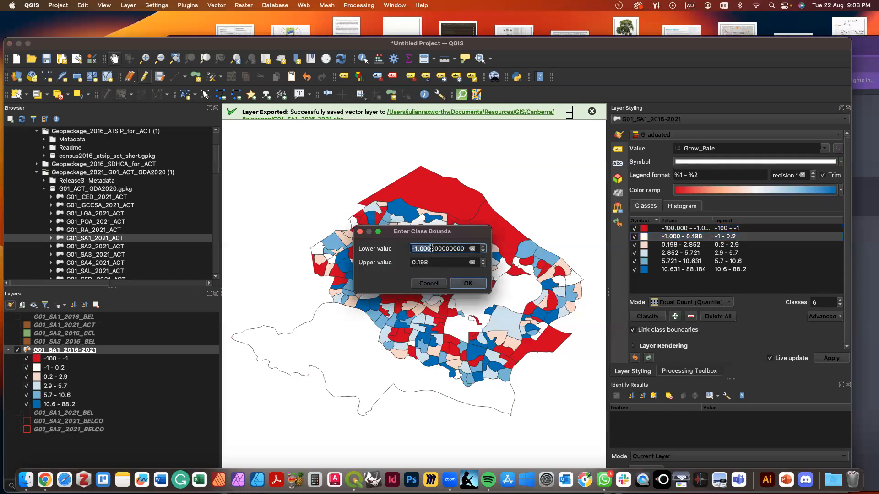
{"action": "left_click", "coordinate": [429, 249]}
{"action": "left_click_drag", "start_coordinate": [412, 249], "coordinate": [482, 251]}
{"action": "type", "text": "0"}
{"action": "left_click_drag", "start_coordinate": [418, 262], "coordinate": [436, 262]}
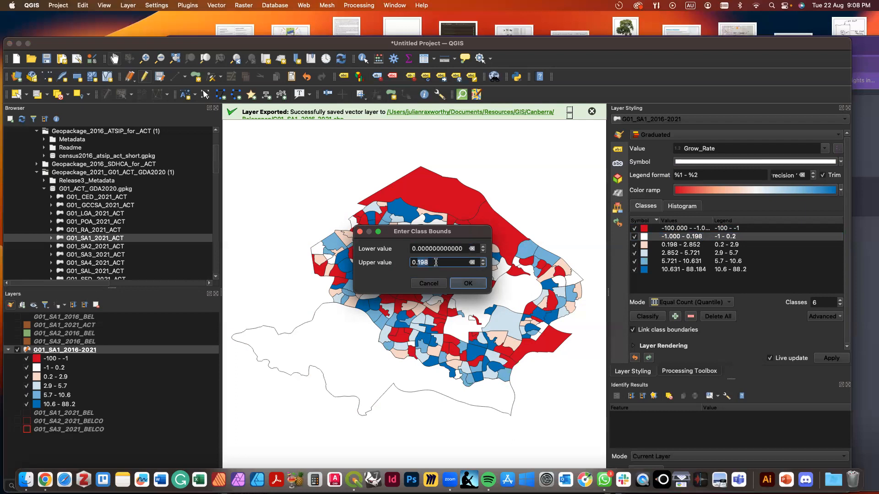
{"action": "type", "text": "000"}
{"action": "left_click", "coordinate": [468, 283]}
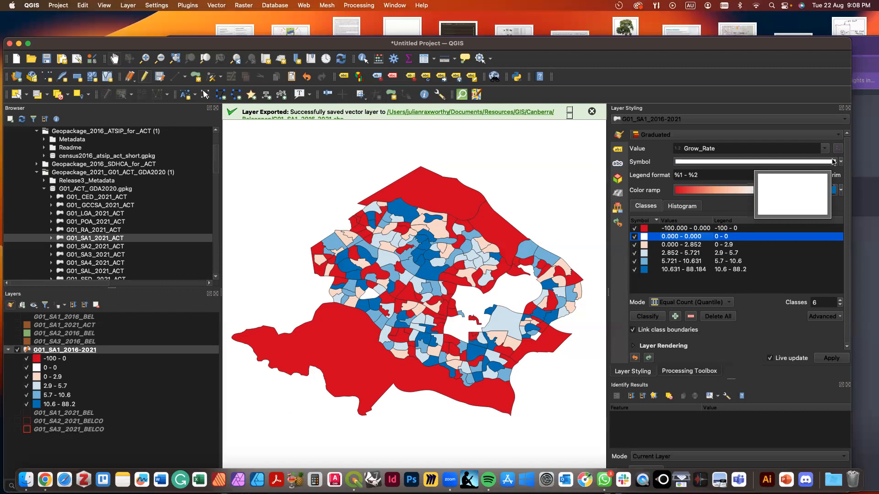
Change the fill colour of the pale pink class just above the white one to light blue.
{"action": "left_click", "coordinate": [644, 247]}
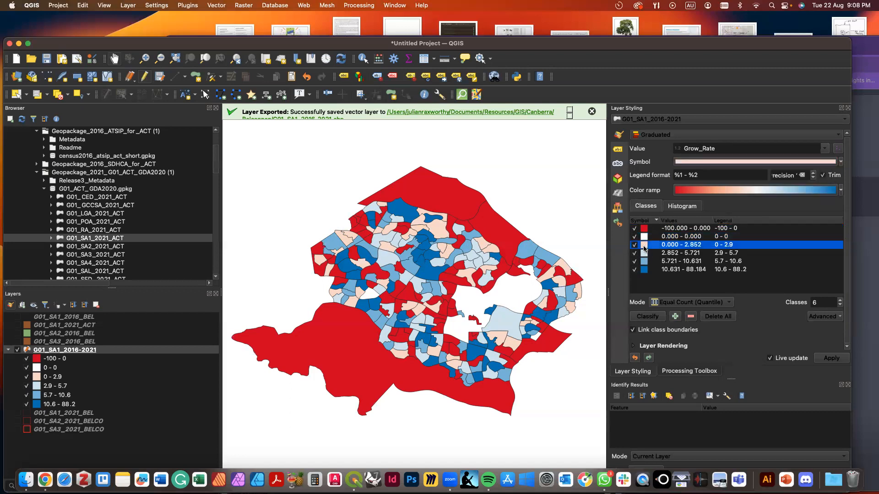
{"action": "double_click", "coordinate": [645, 247]}
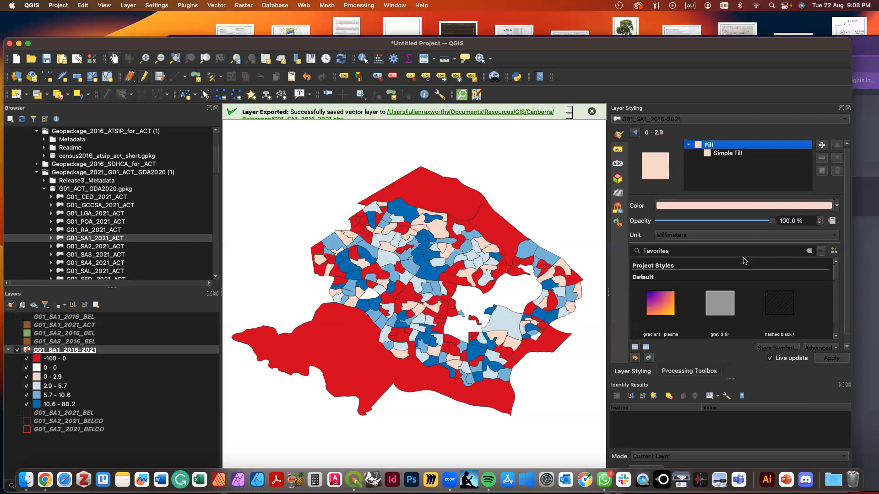
{"action": "left_click", "coordinate": [838, 208]}
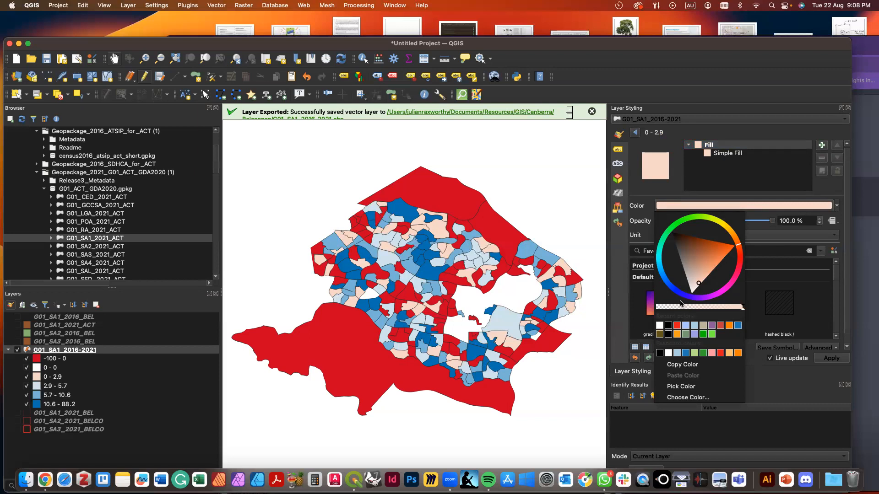
{"action": "left_click", "coordinate": [676, 353]}
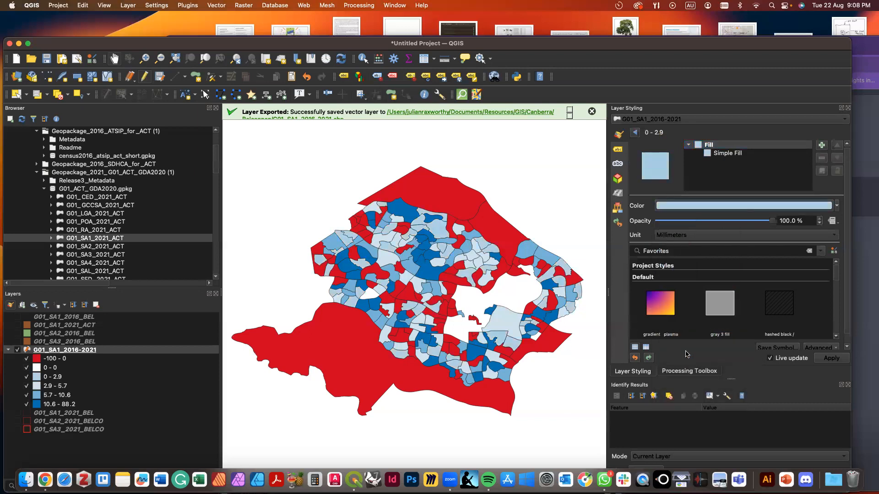
{"action": "left_click", "coordinate": [635, 132]}
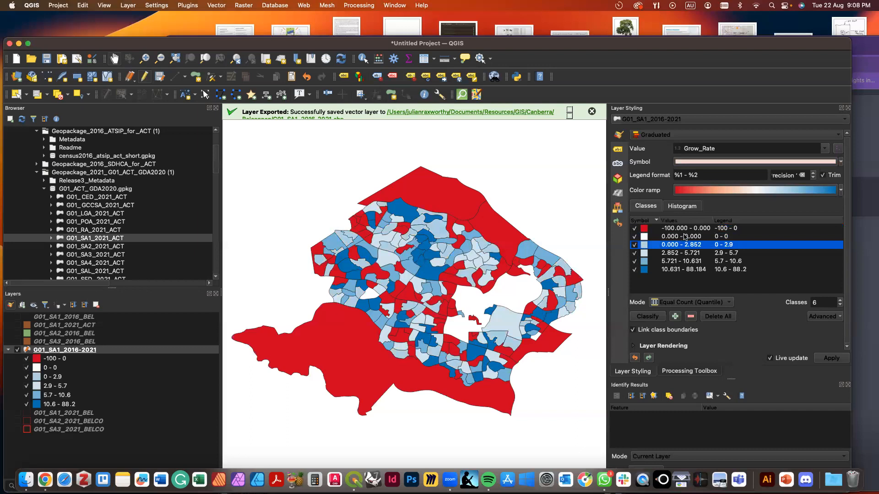
Change the fill colour of the 5.7 - 10.6 growth class to a stronger medium blue.
{"action": "left_click", "coordinate": [645, 255]}
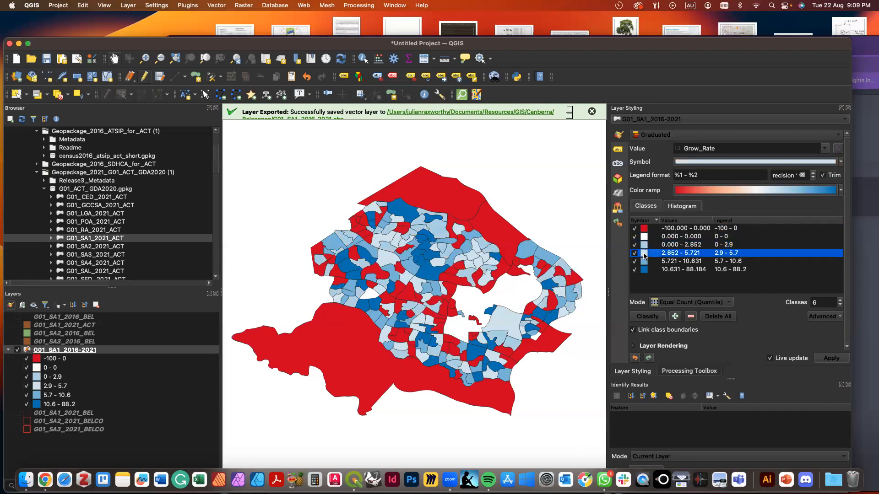
{"action": "left_click", "coordinate": [645, 264]}
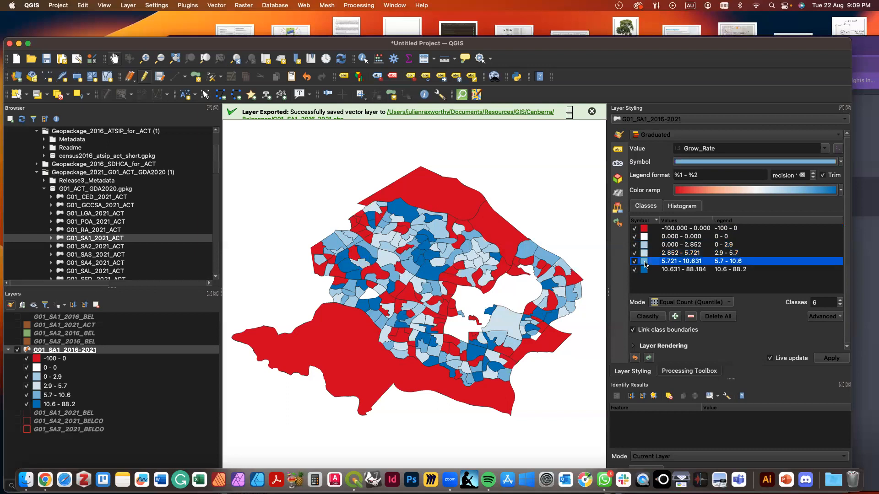
{"action": "double_click", "coordinate": [645, 264]}
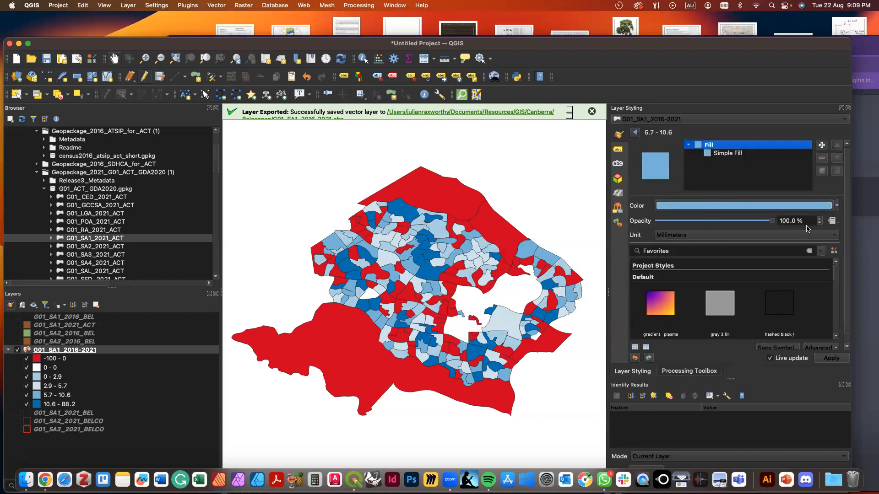
{"action": "left_click", "coordinate": [837, 207]}
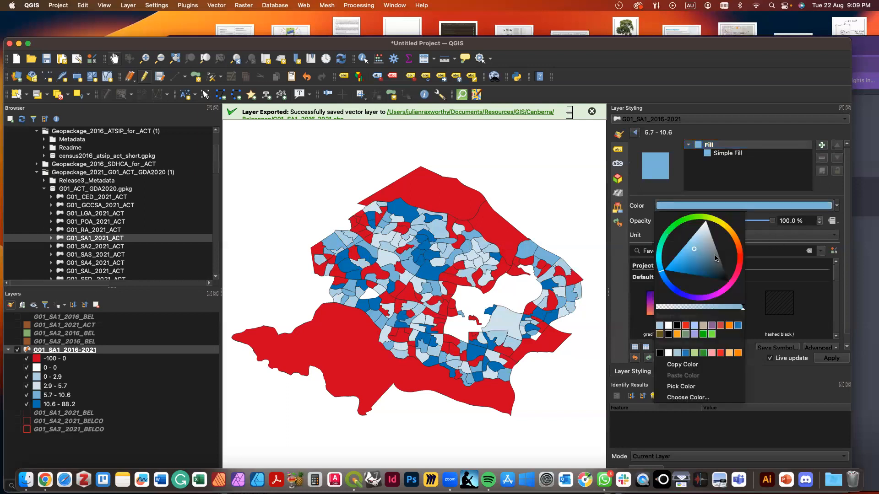
{"action": "left_click", "coordinate": [686, 259]}
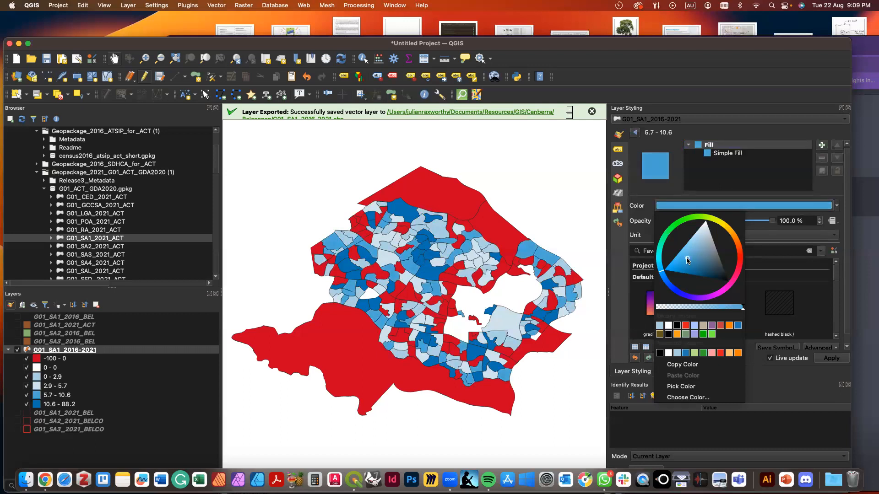
{"action": "left_click", "coordinate": [800, 380]}
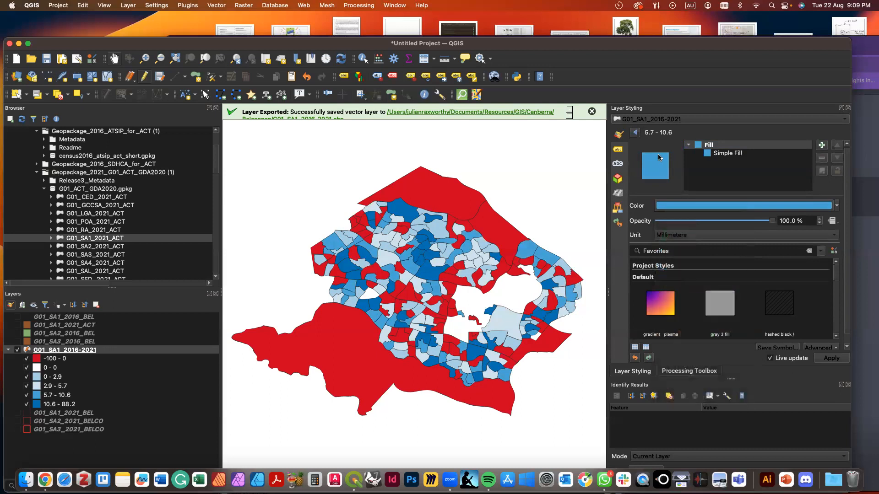
{"action": "left_click", "coordinate": [635, 133]}
{"action": "left_click", "coordinate": [656, 280]}
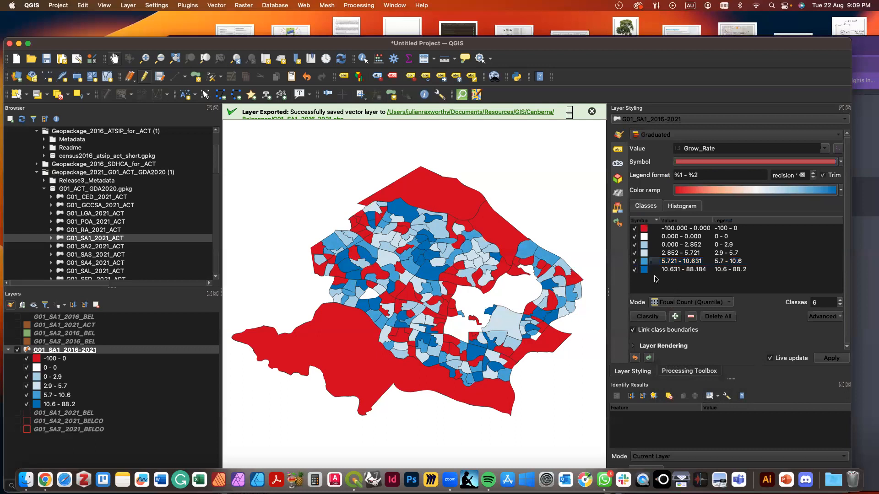
Try to change the fill colour of the 2.9 - 5.7 growth class to a slightly deeper light blue.
{"action": "left_click", "coordinate": [646, 255]}
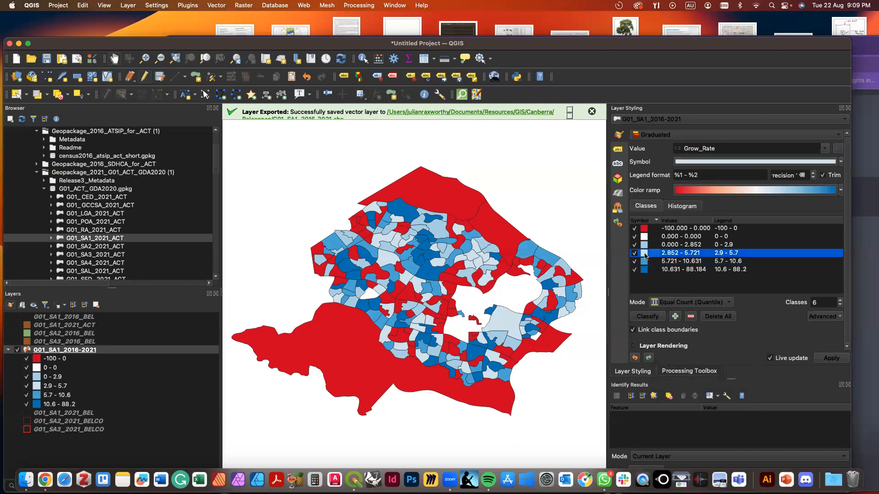
{"action": "double_click", "coordinate": [646, 255]}
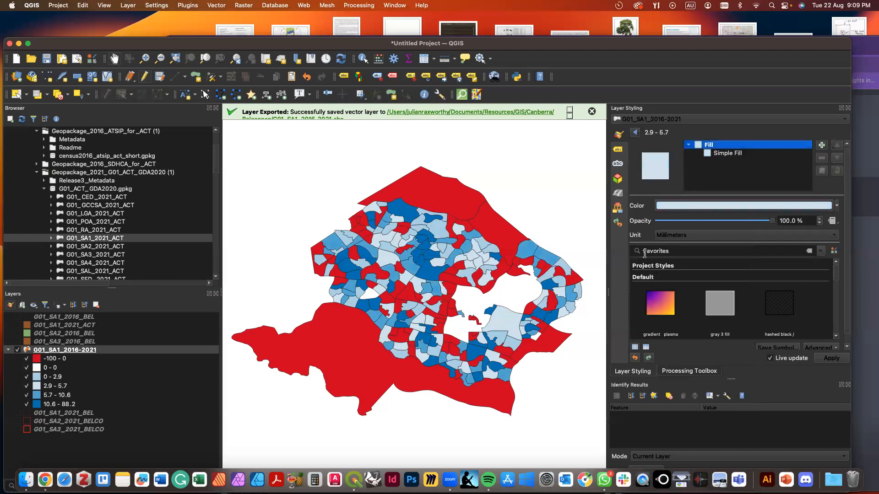
{"action": "left_click", "coordinate": [839, 208]}
{"action": "left_click", "coordinate": [696, 239]}
{"action": "left_click", "coordinate": [697, 235]}
{"action": "left_click", "coordinate": [697, 240]}
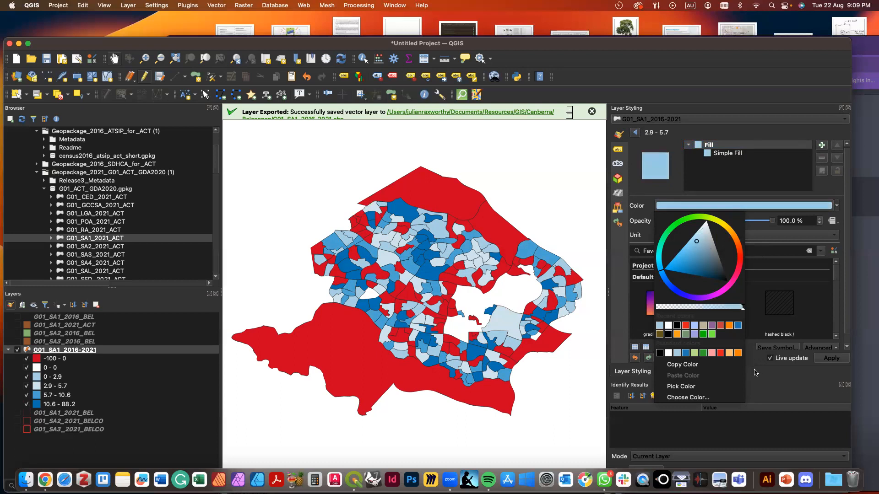
{"action": "left_click", "coordinate": [660, 188]}
{"action": "left_click", "coordinate": [635, 134]}
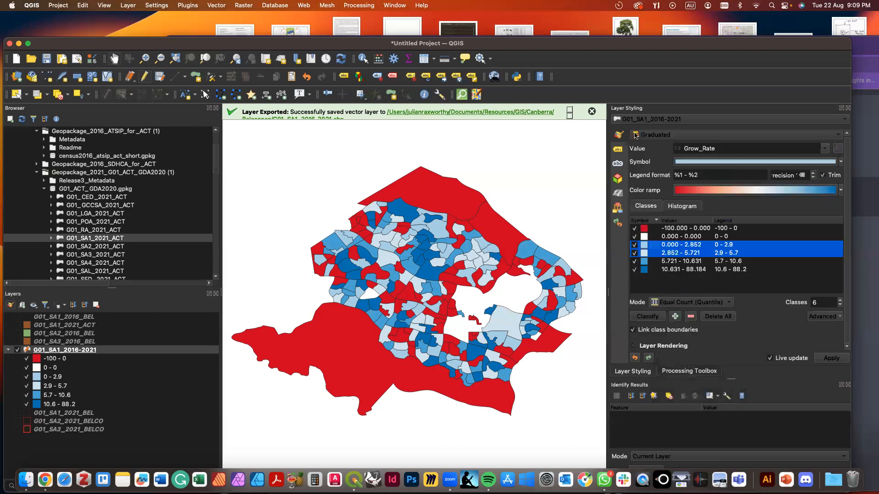
{"action": "left_click", "coordinate": [654, 283]}
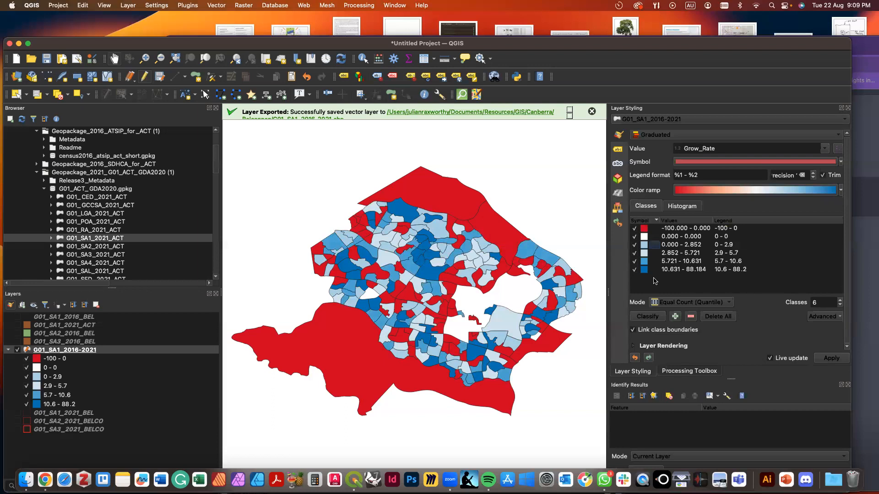
Recolour the very pale 2.9 - 5.7 growth class with a light-to-medium blue fill.
{"action": "left_click", "coordinate": [646, 256]}
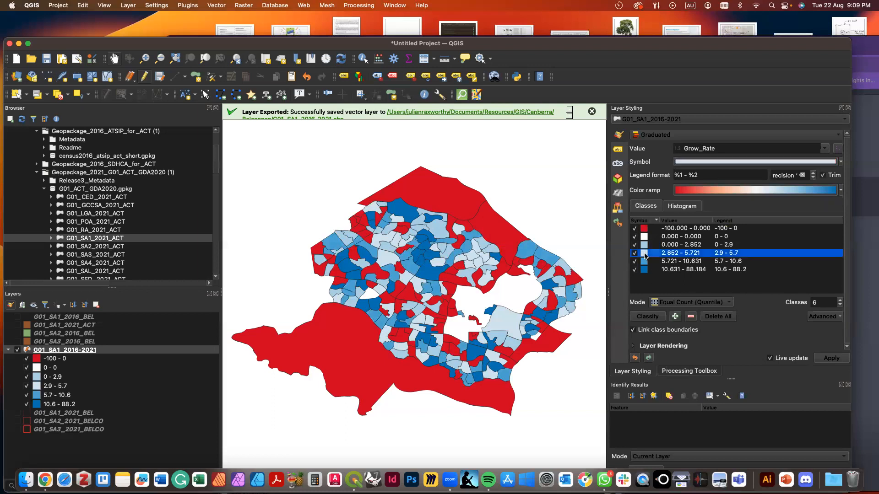
{"action": "double_click", "coordinate": [645, 256]}
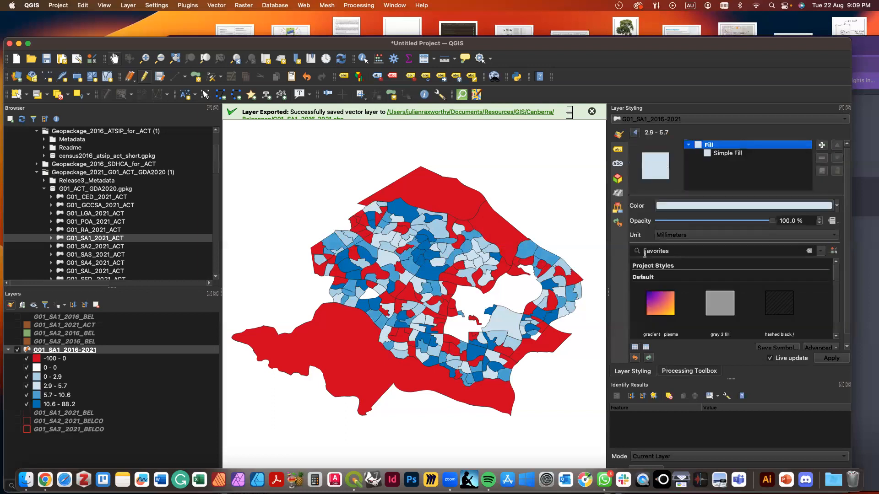
{"action": "left_click", "coordinate": [709, 206]}
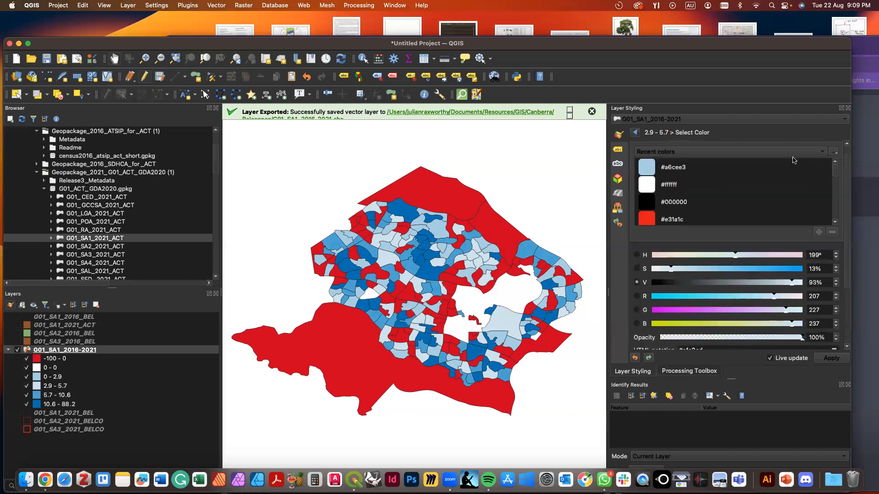
{"action": "left_click", "coordinate": [635, 133]}
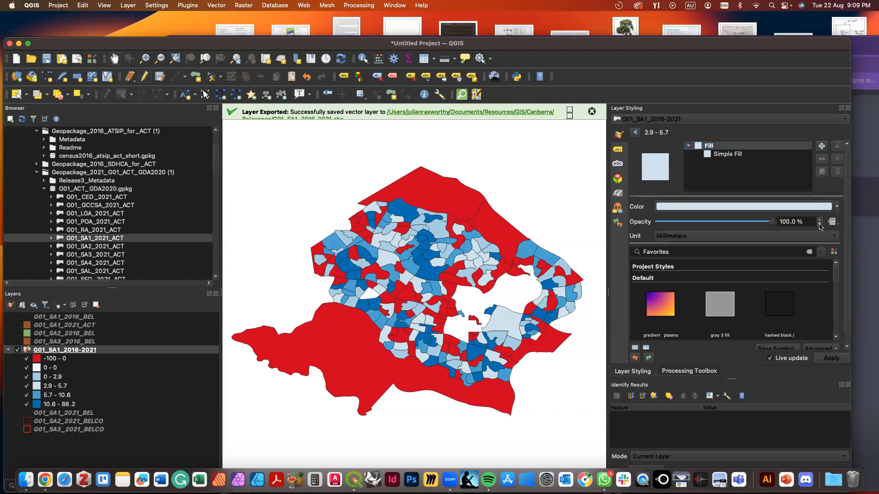
{"action": "left_click", "coordinate": [837, 206]}
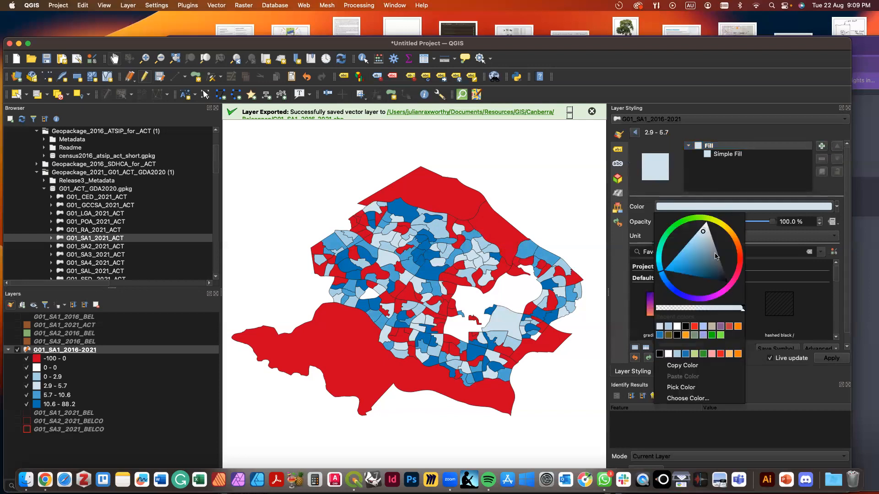
{"action": "left_click", "coordinate": [693, 246]}
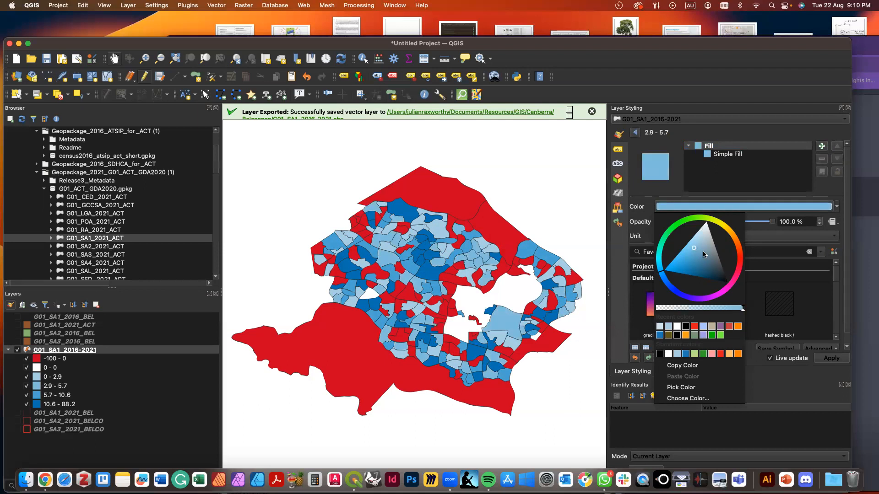
{"action": "left_click", "coordinate": [635, 133]}
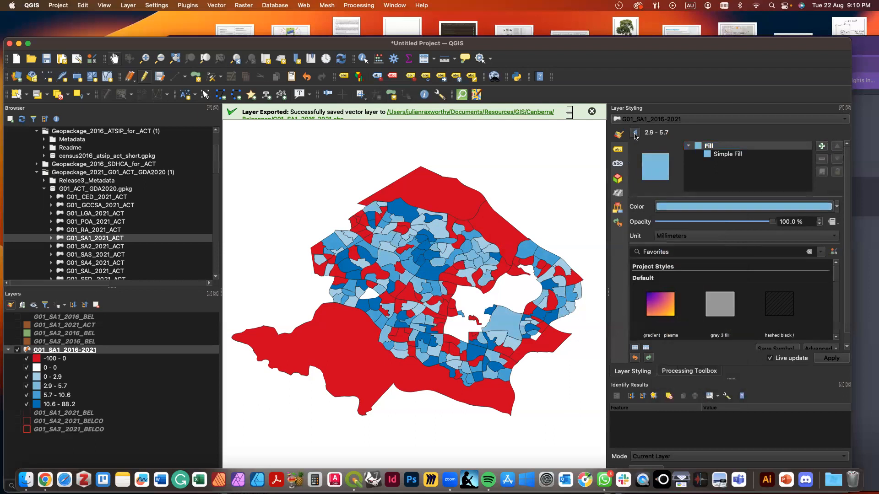
{"action": "left_click", "coordinate": [634, 133]}
{"action": "left_click", "coordinate": [650, 287]}
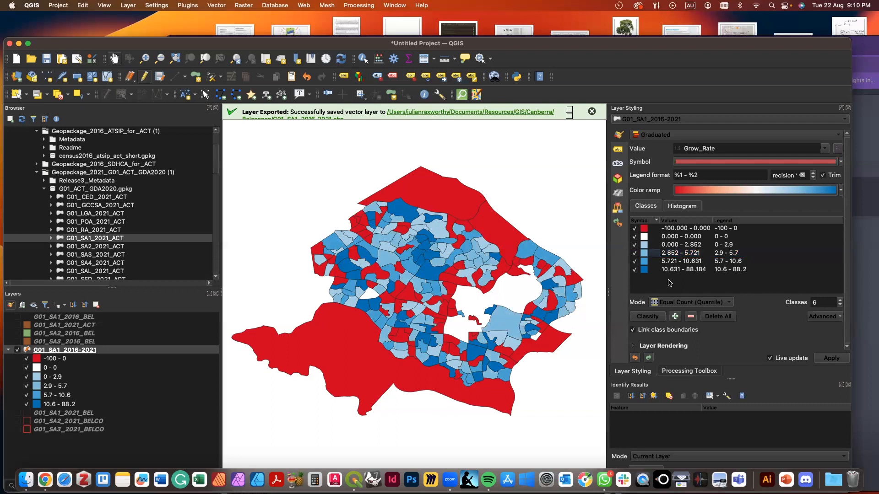
Darken the symbol colour of the highest growth class, 10.6 - 88.2, to a deep navy blue.
{"action": "left_click", "coordinate": [645, 272]}
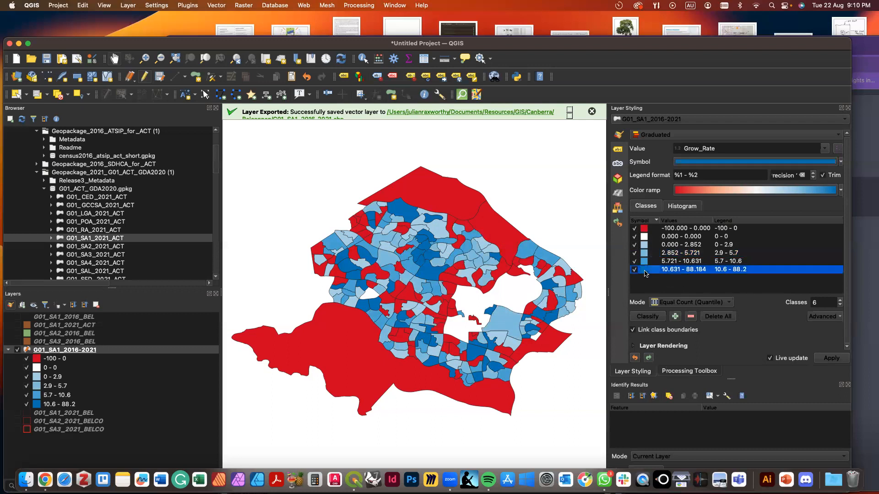
{"action": "left_click", "coordinate": [842, 163]}
{"action": "left_click", "coordinate": [716, 264]}
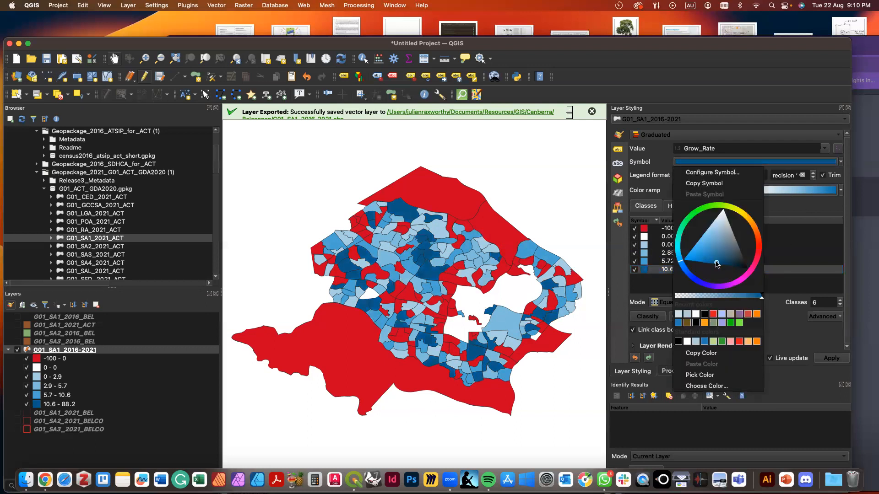
{"action": "left_click", "coordinate": [653, 284]}
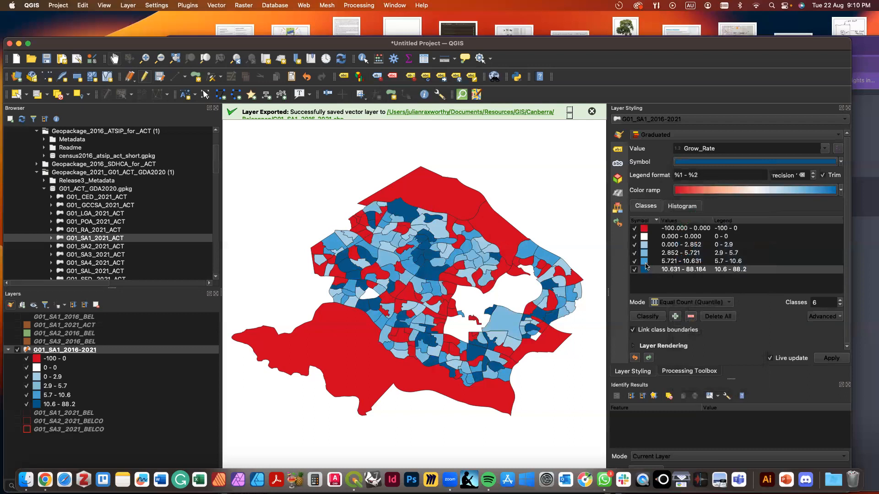
Change the symbol colour of the 5.7 - 10.6 growth class to a more saturated, slightly darker blue.
{"action": "left_click", "coordinate": [645, 263]}
{"action": "left_click", "coordinate": [841, 163]}
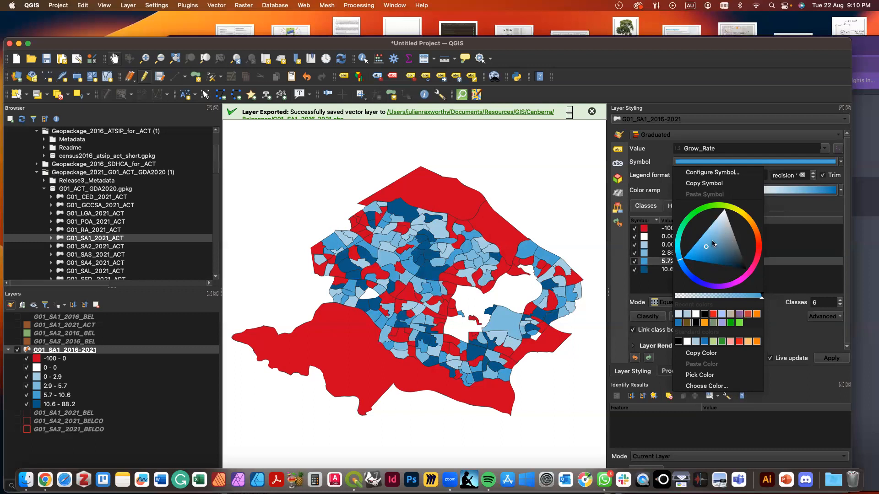
{"action": "left_click", "coordinate": [703, 252]}
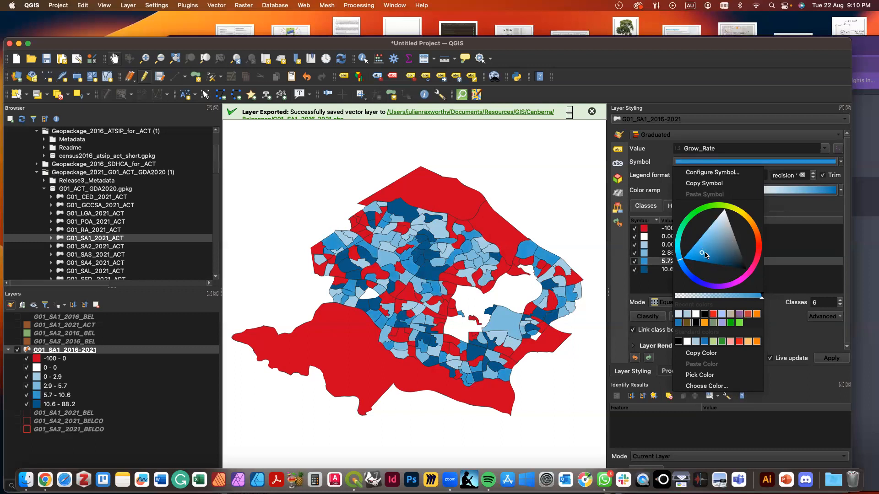
{"action": "left_click", "coordinate": [652, 283]}
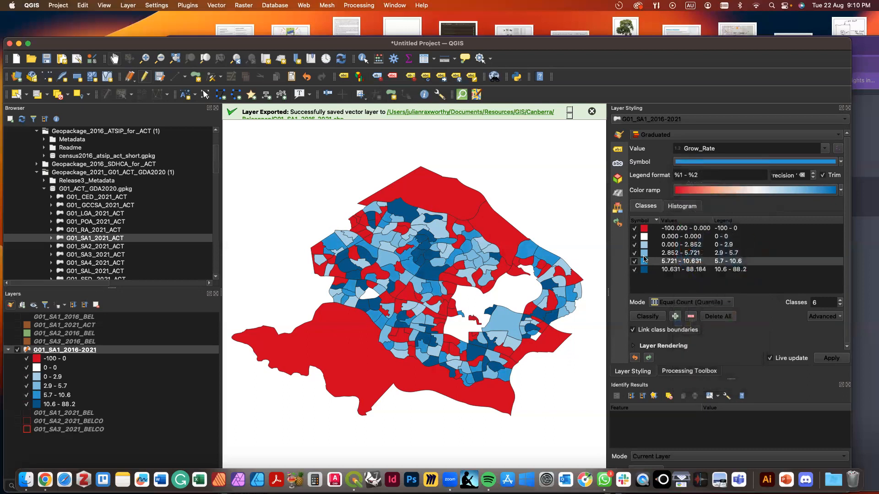
Try to darken the fill colour of the 2.9 - 5.7 growth class to a medium blue.
{"action": "double_click", "coordinate": [644, 255]}
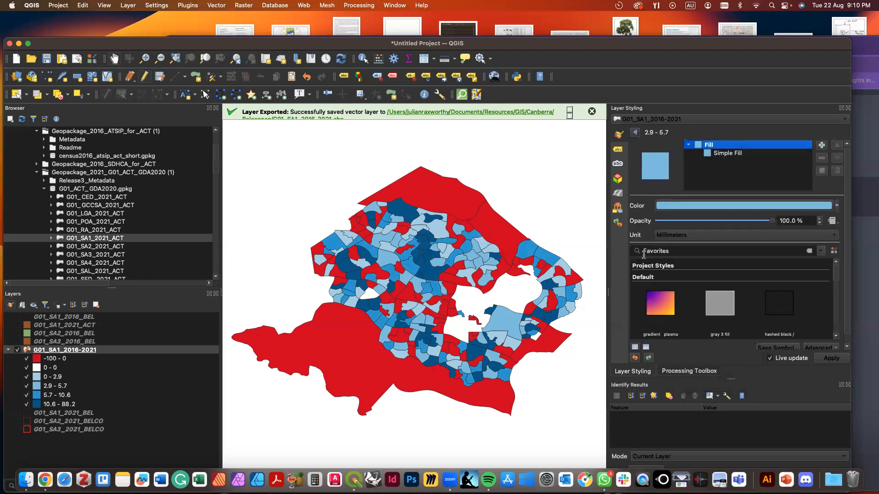
{"action": "left_click", "coordinate": [837, 207]}
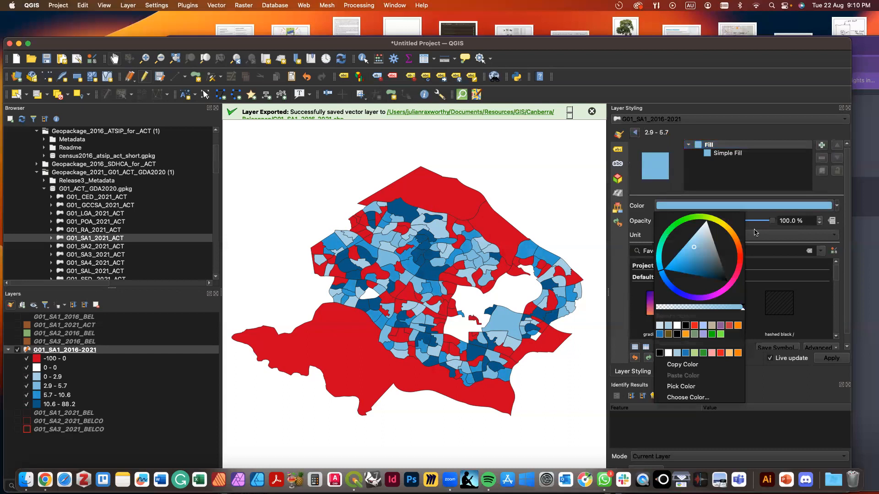
{"action": "left_click", "coordinate": [691, 254]}
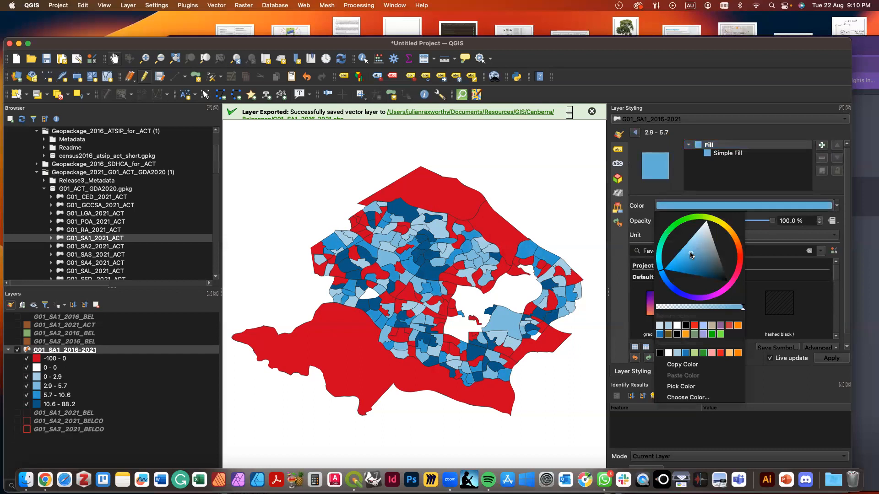
{"action": "left_click", "coordinate": [690, 260]}
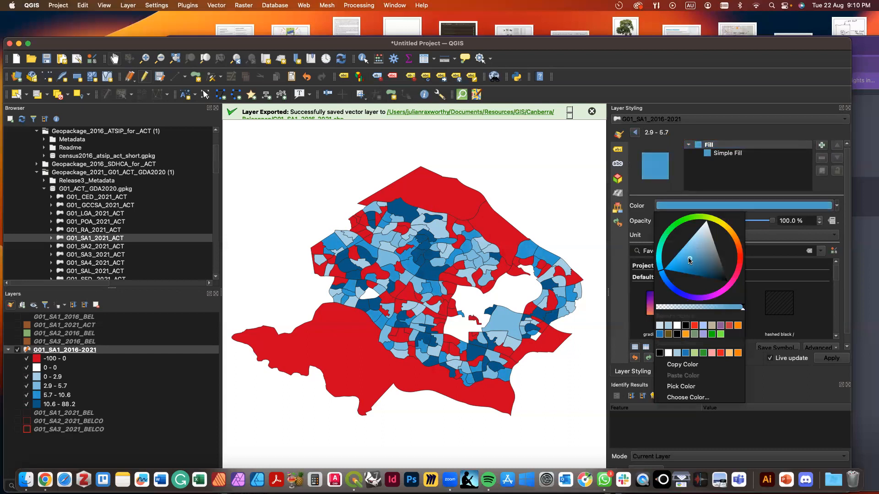
{"action": "left_click", "coordinate": [835, 361]}
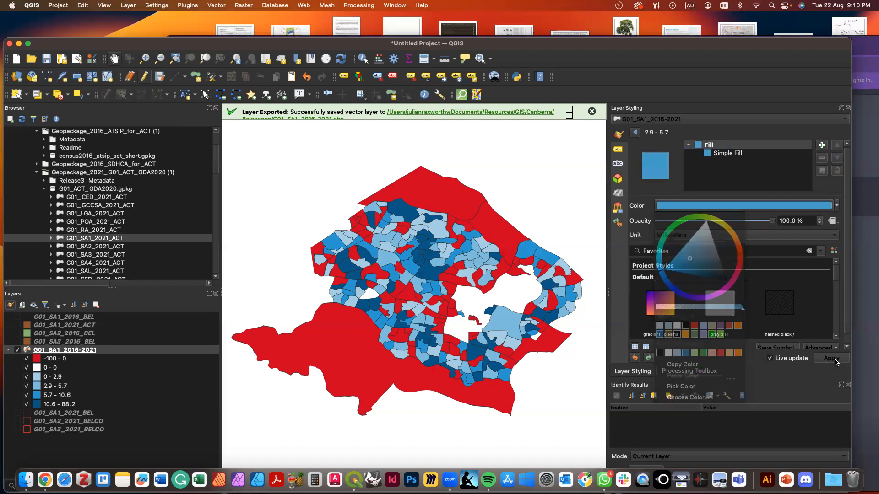
{"action": "left_click", "coordinate": [635, 133]}
{"action": "left_click", "coordinate": [654, 283]}
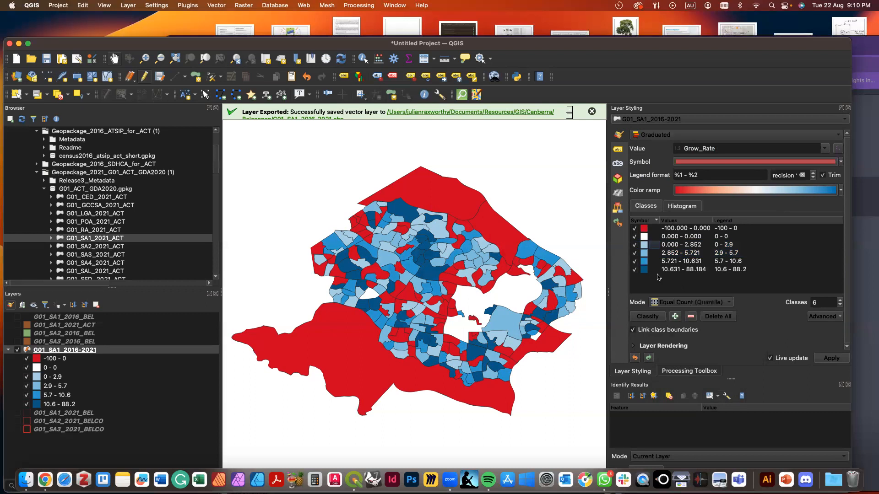
Change the symbol colour of the 2.9 - 5.7 growth class to a slightly deeper light blue.
{"action": "left_click", "coordinate": [644, 253]}
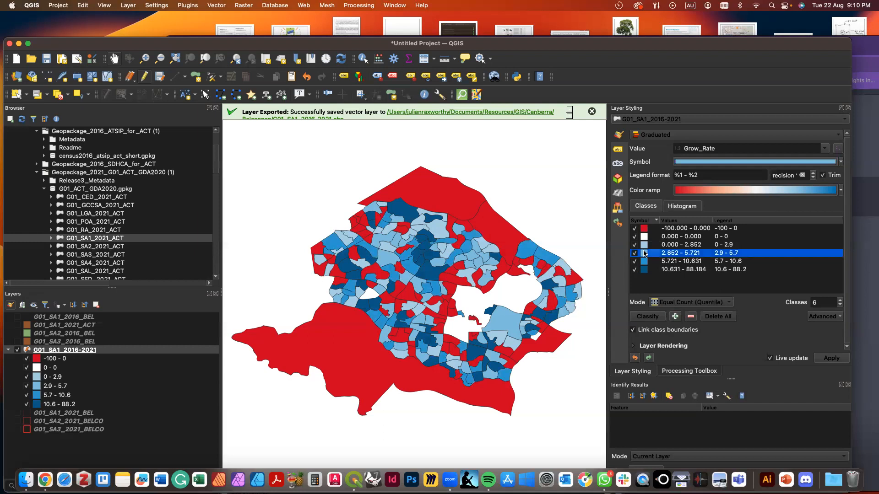
{"action": "left_click", "coordinate": [841, 162]}
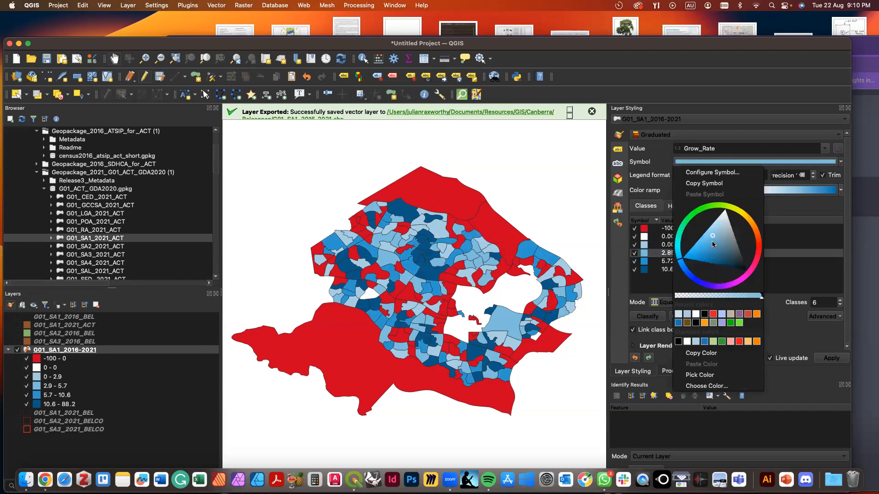
{"action": "left_click", "coordinate": [712, 243]}
{"action": "left_click", "coordinate": [709, 237]}
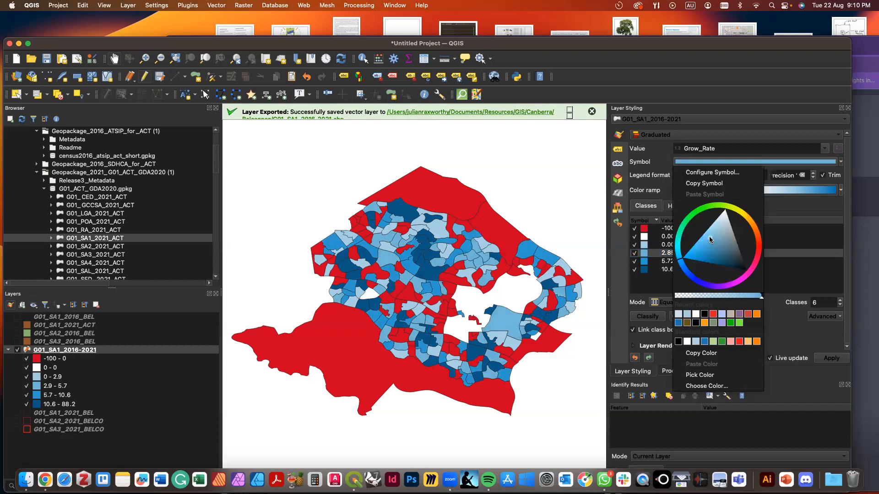
Set the bounds of the highest growth class to a lower value of 50 and an upper value of 100.
{"action": "left_click", "coordinate": [658, 294]}
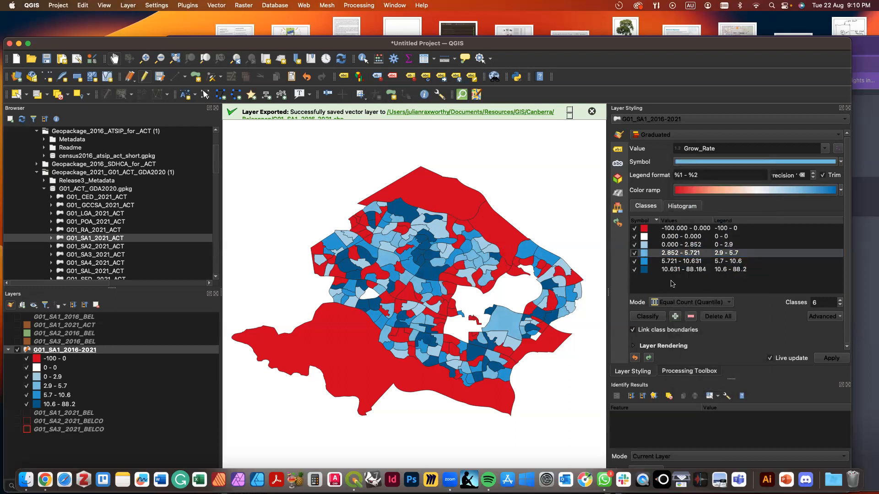
{"action": "left_click", "coordinate": [669, 289]}
{"action": "double_click", "coordinate": [670, 270]}
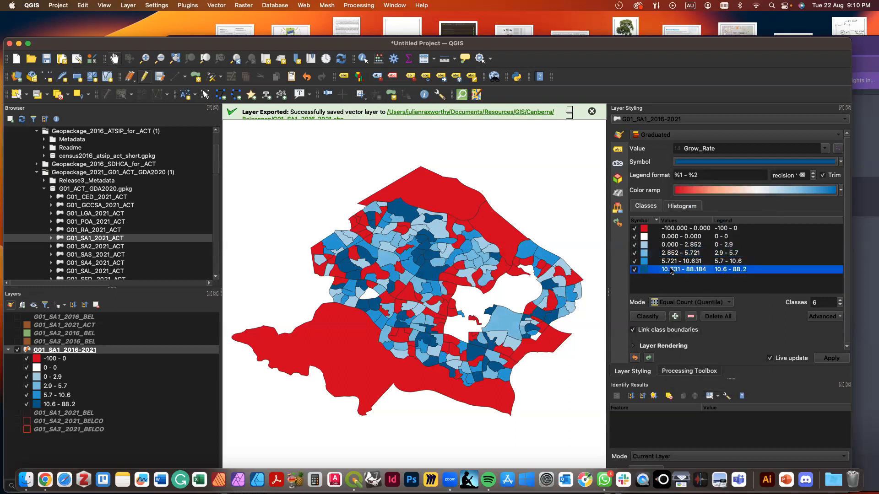
{"action": "double_click", "coordinate": [438, 262]}
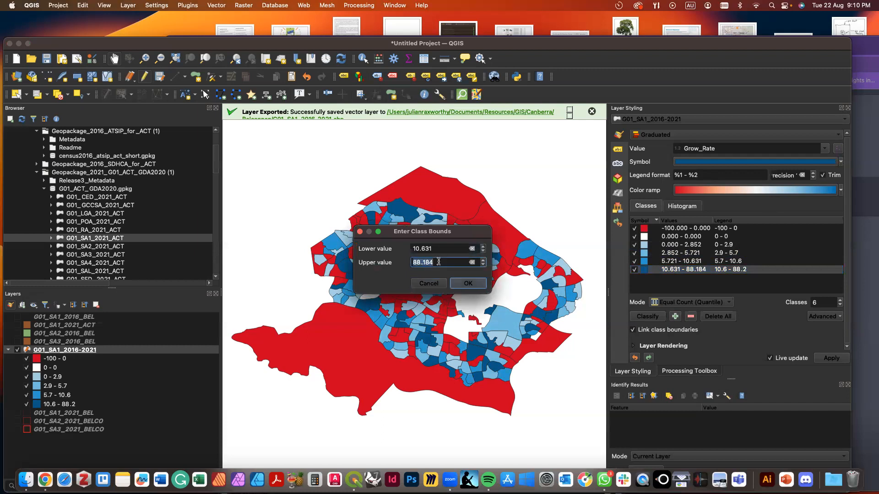
{"action": "type", "text": "100"}
{"action": "left_click", "coordinate": [429, 248]}
{"action": "triple_click", "coordinate": [429, 248]}
{"action": "type", "text": "50"}
{"action": "key", "text": "BackSpace"}
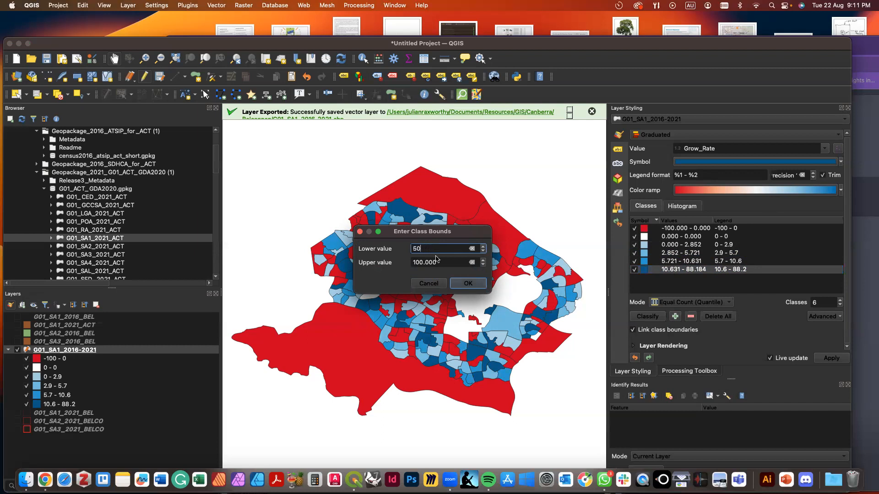
{"action": "left_click", "coordinate": [465, 284]}
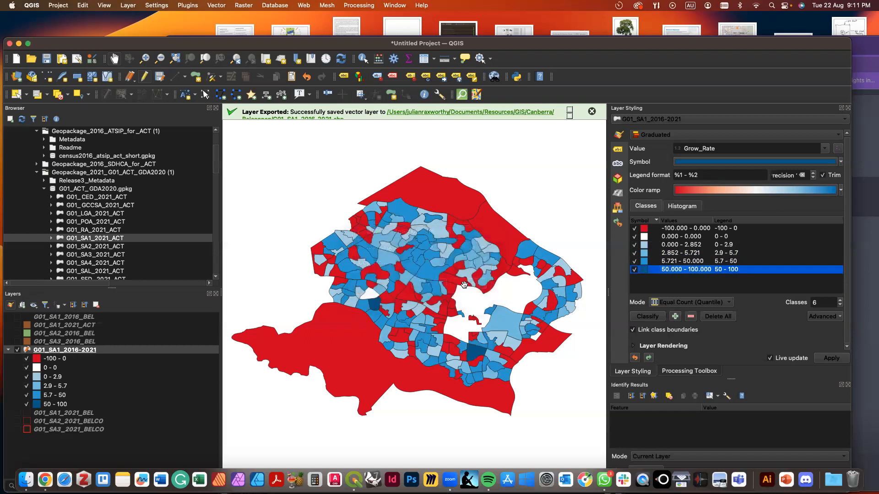
Set the lower bound of the second-highest growth class to 25, keeping its upper bound at 50.
{"action": "left_click", "coordinate": [645, 285]}
{"action": "double_click", "coordinate": [672, 263]}
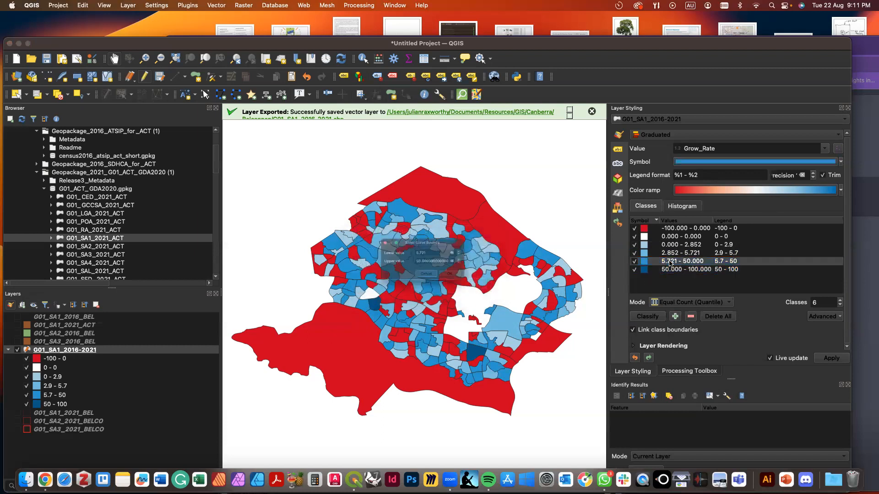
{"action": "double_click", "coordinate": [435, 265]}
{"action": "left_click_drag", "start_coordinate": [430, 249], "coordinate": [411, 250]}
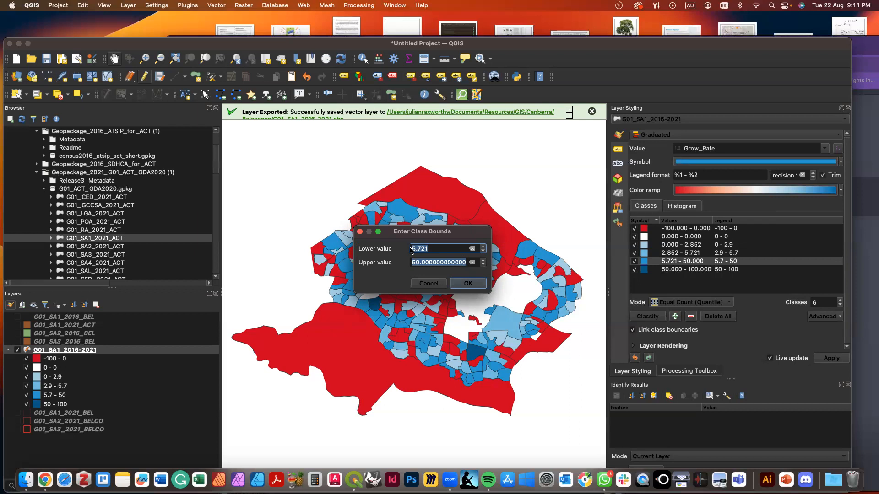
{"action": "type", "text": "25"}
{"action": "left_click", "coordinate": [462, 284]}
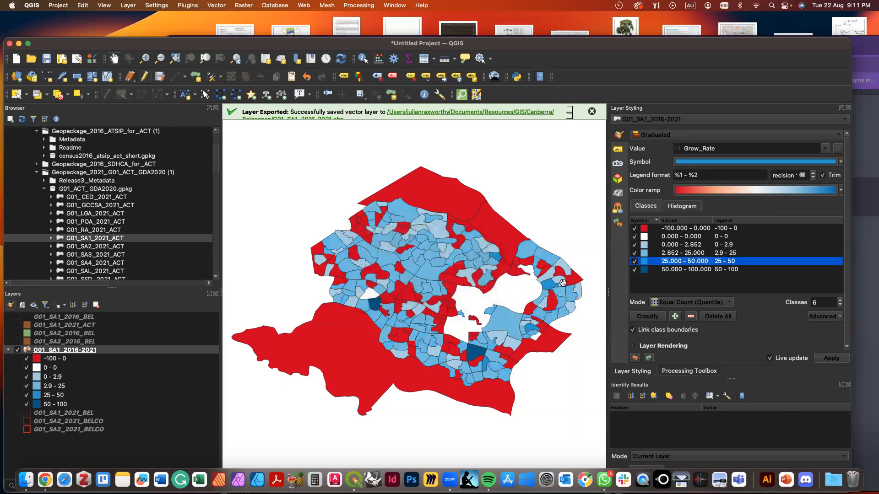
Set the lower bound of the growth class just below 25 - 50 to 12.
{"action": "double_click", "coordinate": [670, 253]}
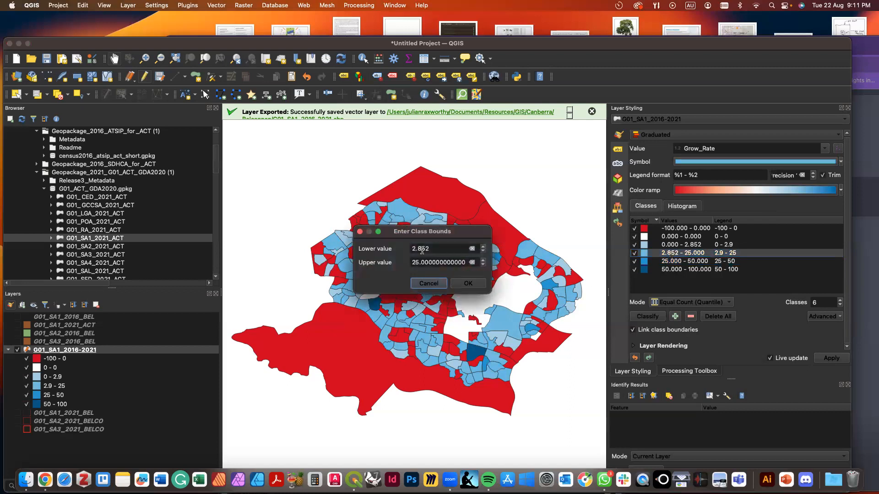
{"action": "left_click_drag", "start_coordinate": [431, 249], "coordinate": [409, 250]}
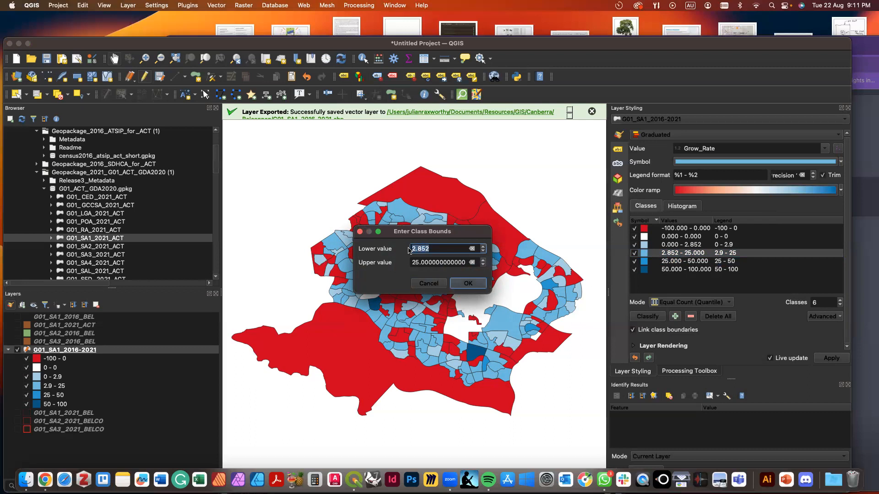
{"action": "type", "text": "12"}
{"action": "left_click", "coordinate": [462, 283]}
{"action": "left_click", "coordinate": [673, 245]}
{"action": "left_click", "coordinate": [664, 273]}
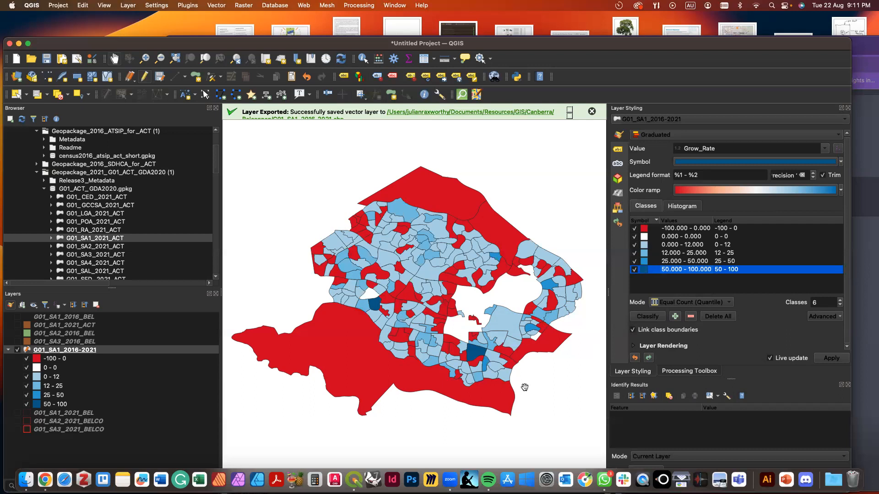
Show the G01_SA2_2021_BELCO layer and move it directly above G01_SA1_2016-2021 in the layer order.
{"action": "left_click", "coordinate": [125, 454]}
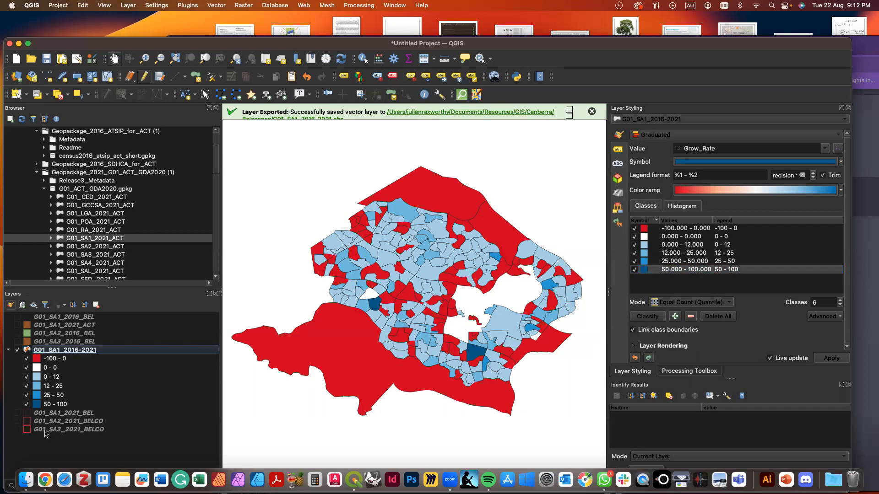
{"action": "left_click", "coordinate": [17, 422]}
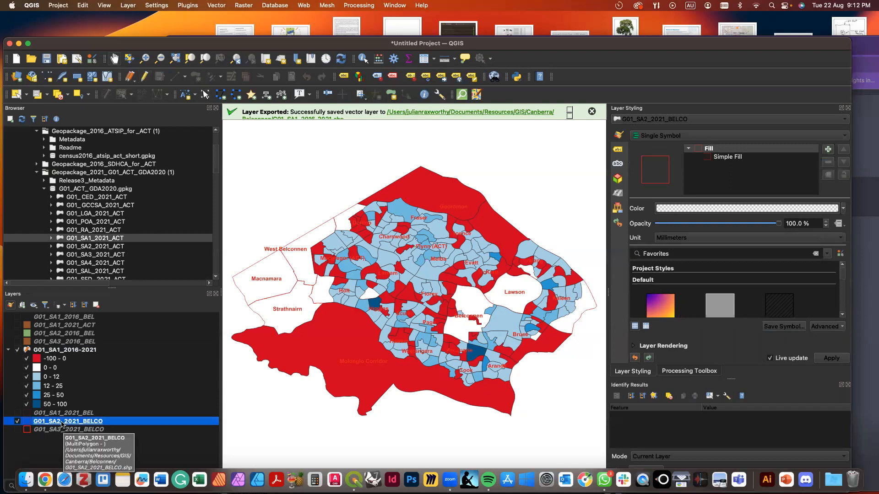
{"action": "left_click_drag", "start_coordinate": [62, 424], "coordinate": [73, 347]}
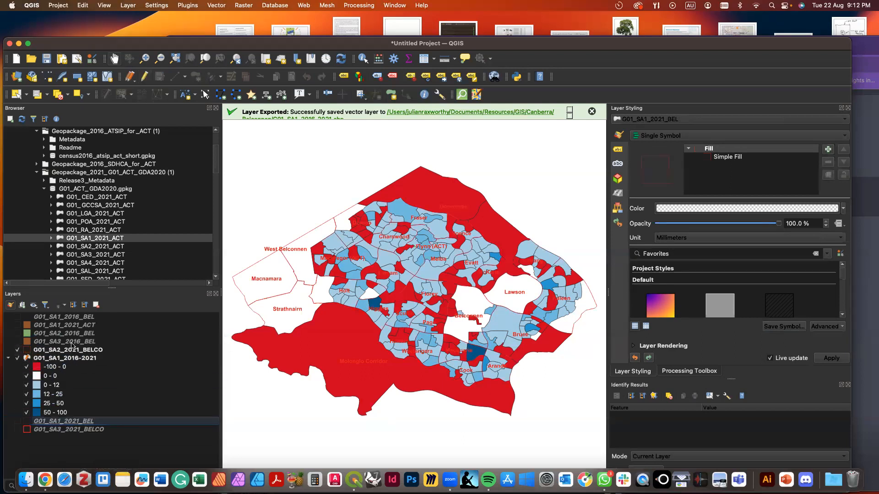
Change the stroke colour of the G01_SA2_2021_BELCO layer's simple fill to magenta.
{"action": "left_click", "coordinate": [76, 349]}
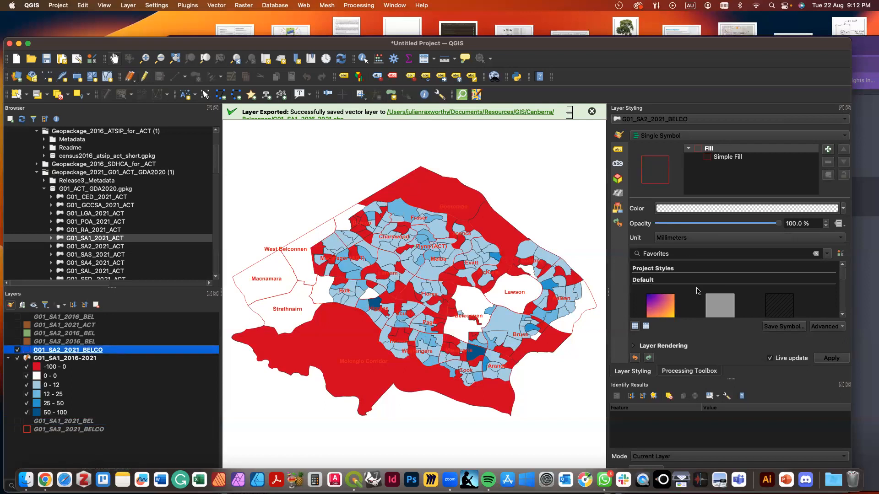
{"action": "left_click", "coordinate": [725, 157]}
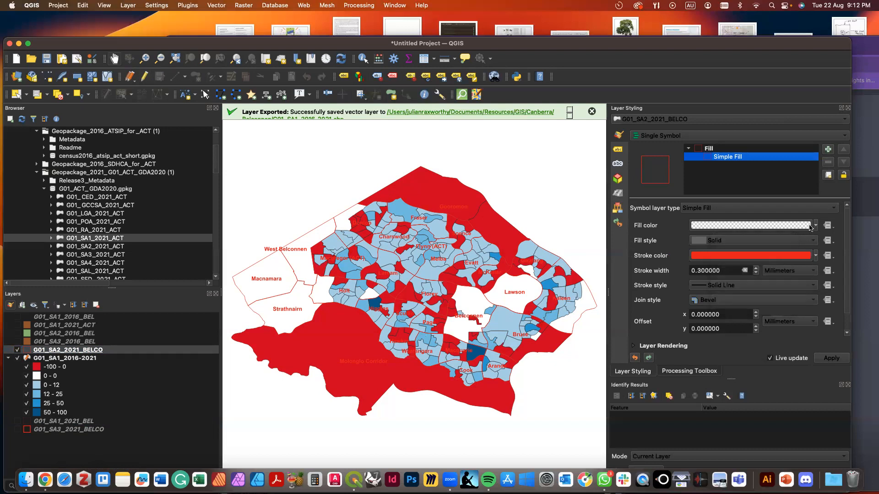
{"action": "left_click", "coordinate": [816, 256]}
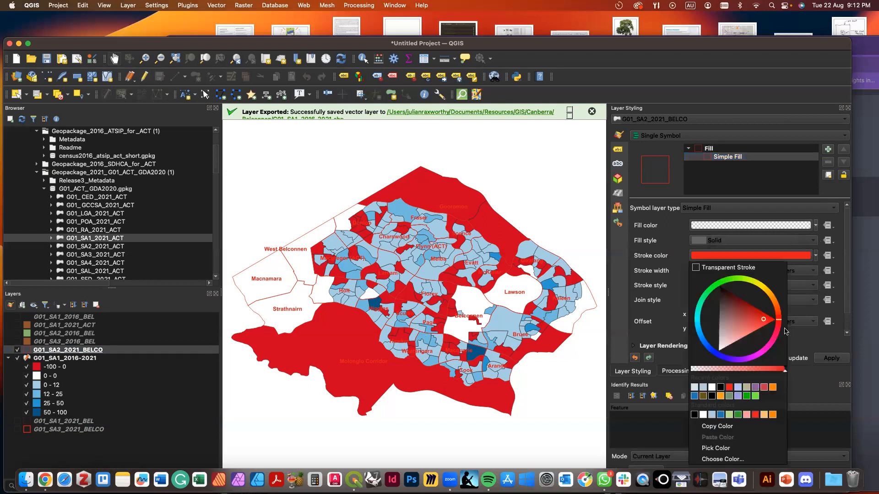
{"action": "left_click", "coordinate": [762, 354]}
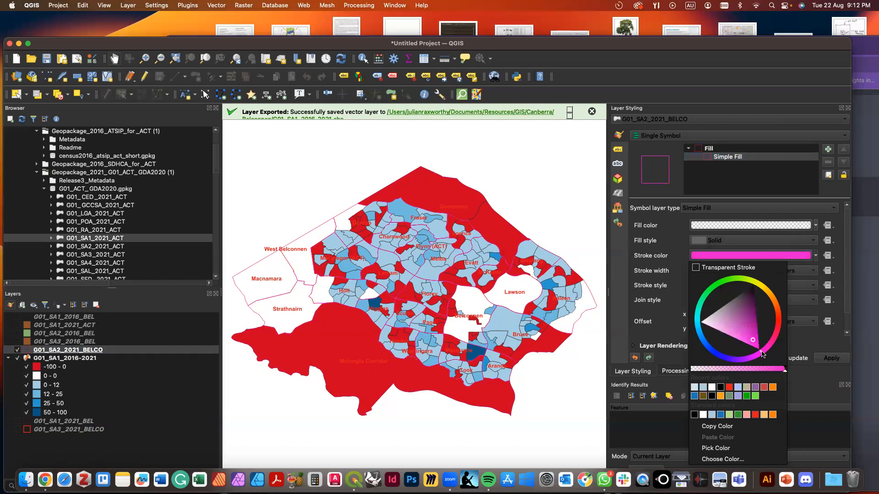
{"action": "left_click", "coordinate": [668, 239]}
Set the stroke width of the G01_SA2_2021_BELCO boundaries to 1 millimetre.
{"action": "left_click", "coordinate": [708, 271]}
{"action": "triple_click", "coordinate": [708, 271]}
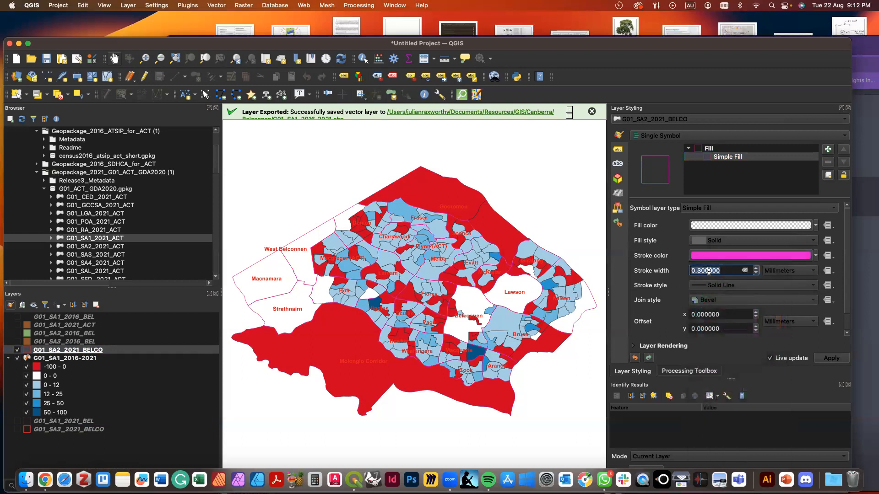
{"action": "type", "text": "1"}
{"action": "key", "text": "Return"}
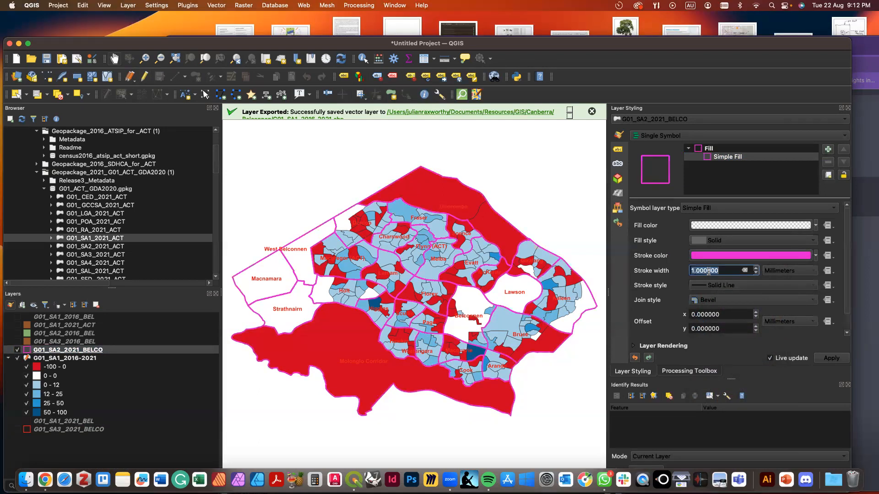
{"action": "left_click", "coordinate": [555, 404]}
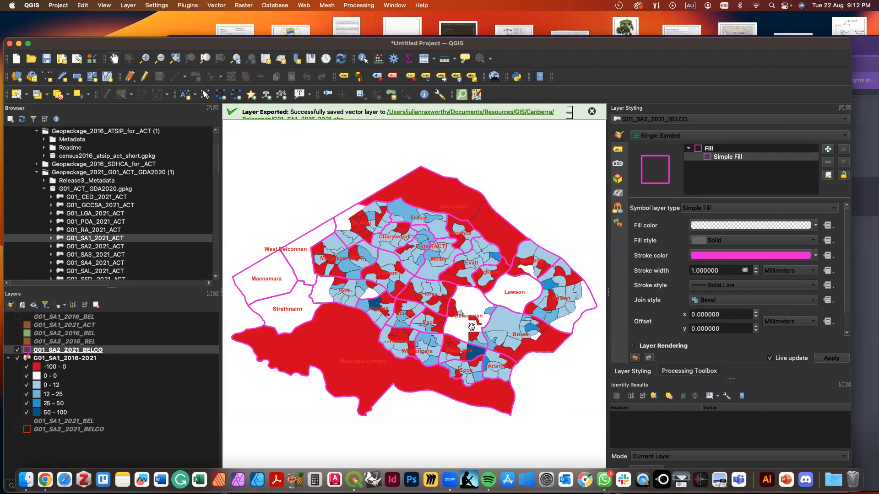
{"action": "scroll", "coordinate": [471, 327], "scroll_direction": "up", "scroll_amount": 3}
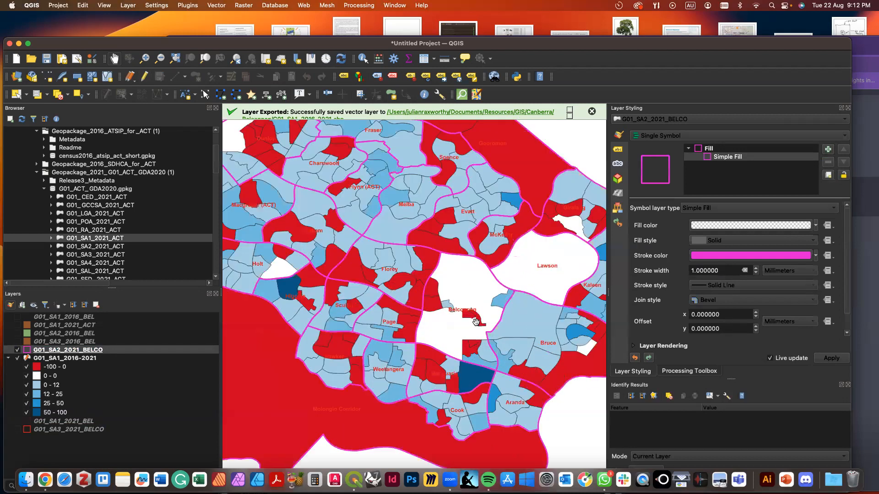
{"action": "scroll", "coordinate": [476, 321], "scroll_direction": "down", "scroll_amount": 2}
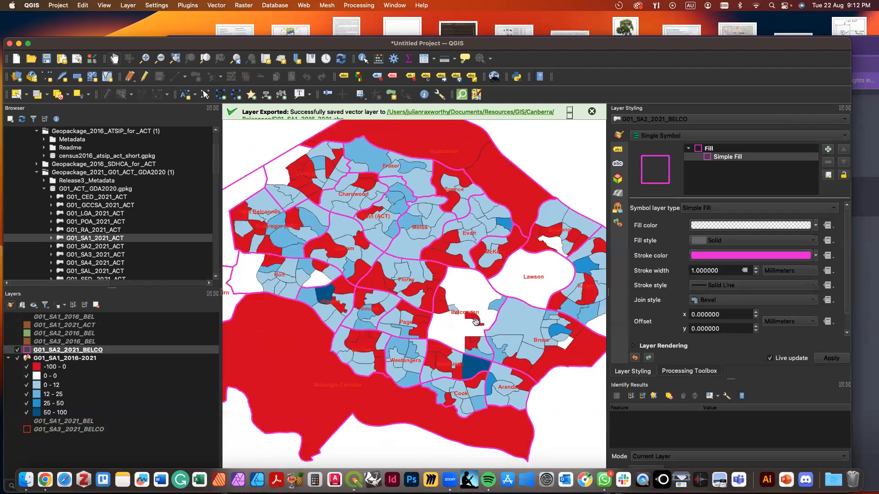
{"action": "scroll", "coordinate": [476, 322], "scroll_direction": "down", "scroll_amount": 2}
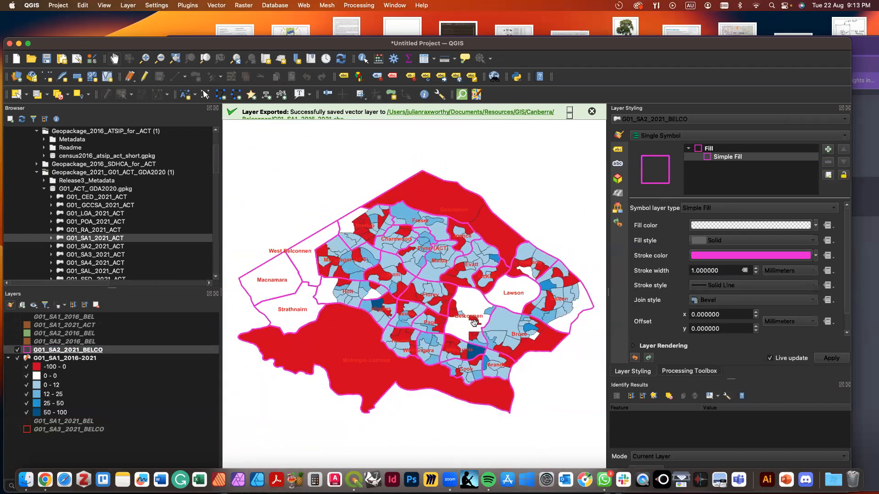